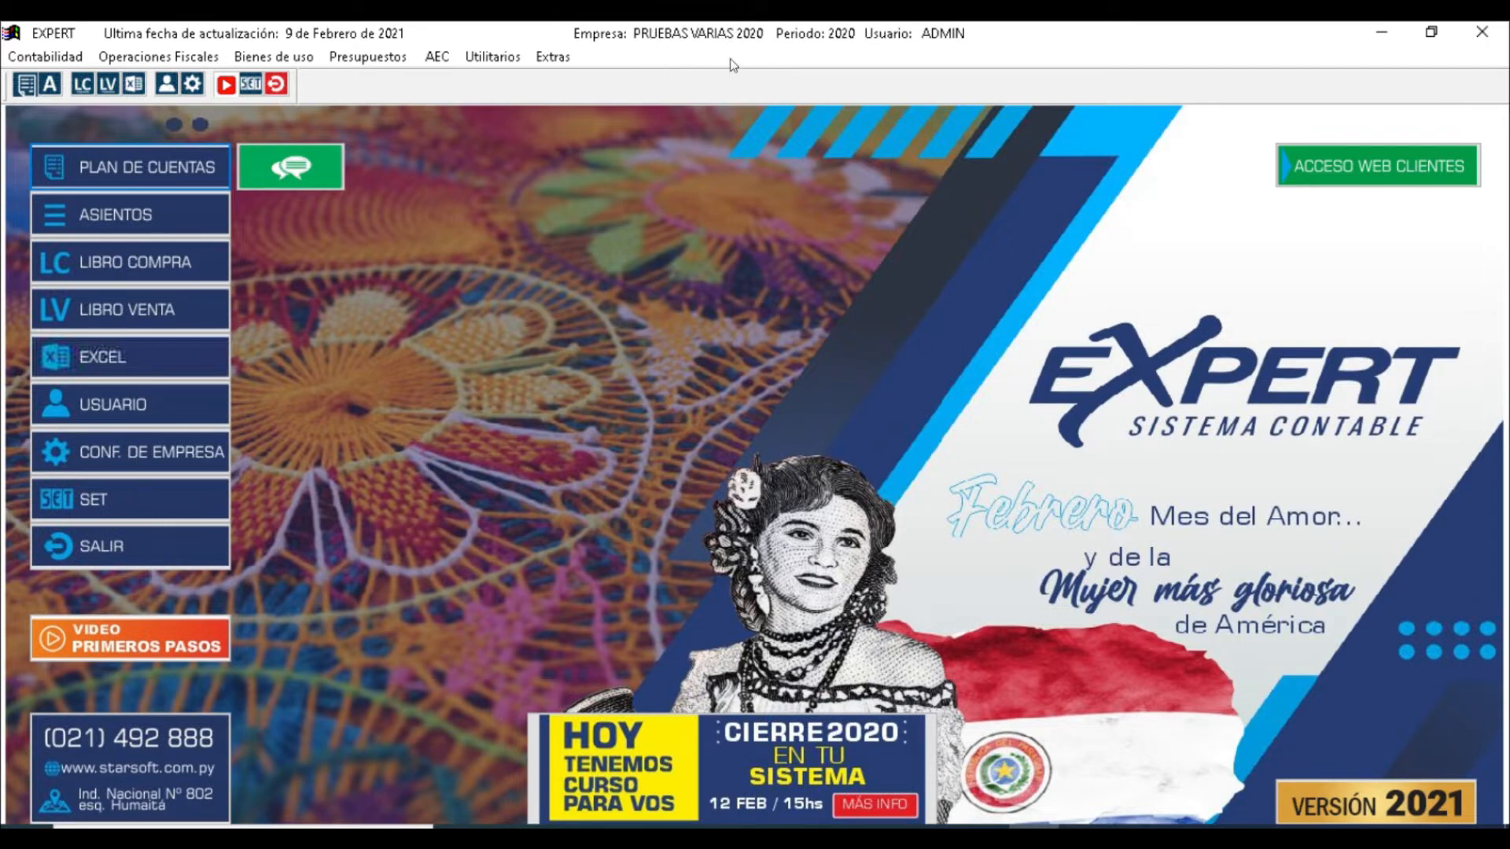
Open the configuration of the current company.
{"action": "left_click", "coordinate": [494, 53]}
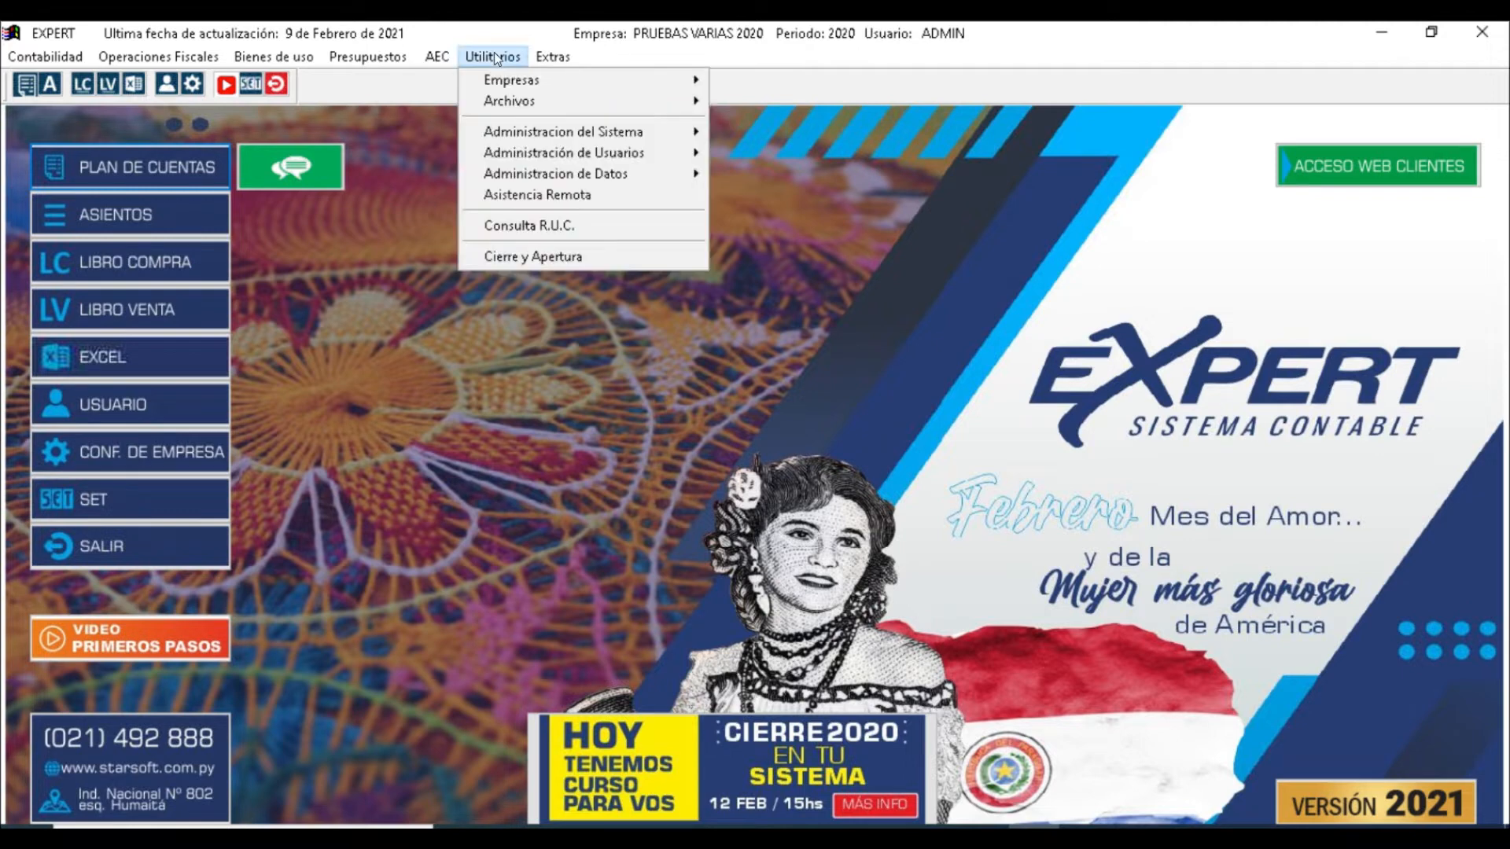
{"action": "key", "text": "Right"}
{"action": "key", "text": "Down"}
{"action": "key", "text": "Down"}
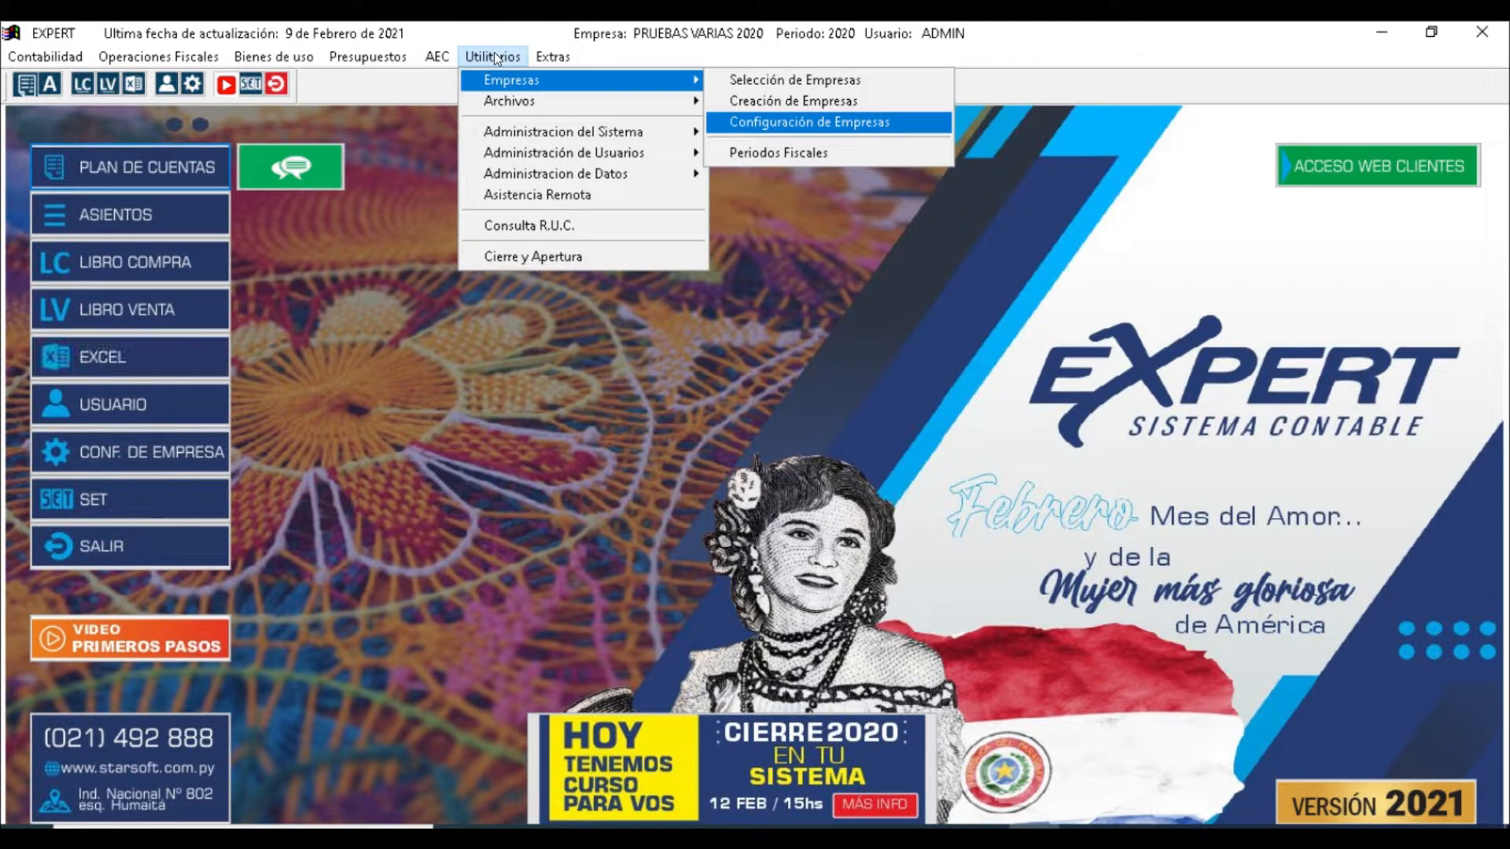
{"action": "key", "text": "Return"}
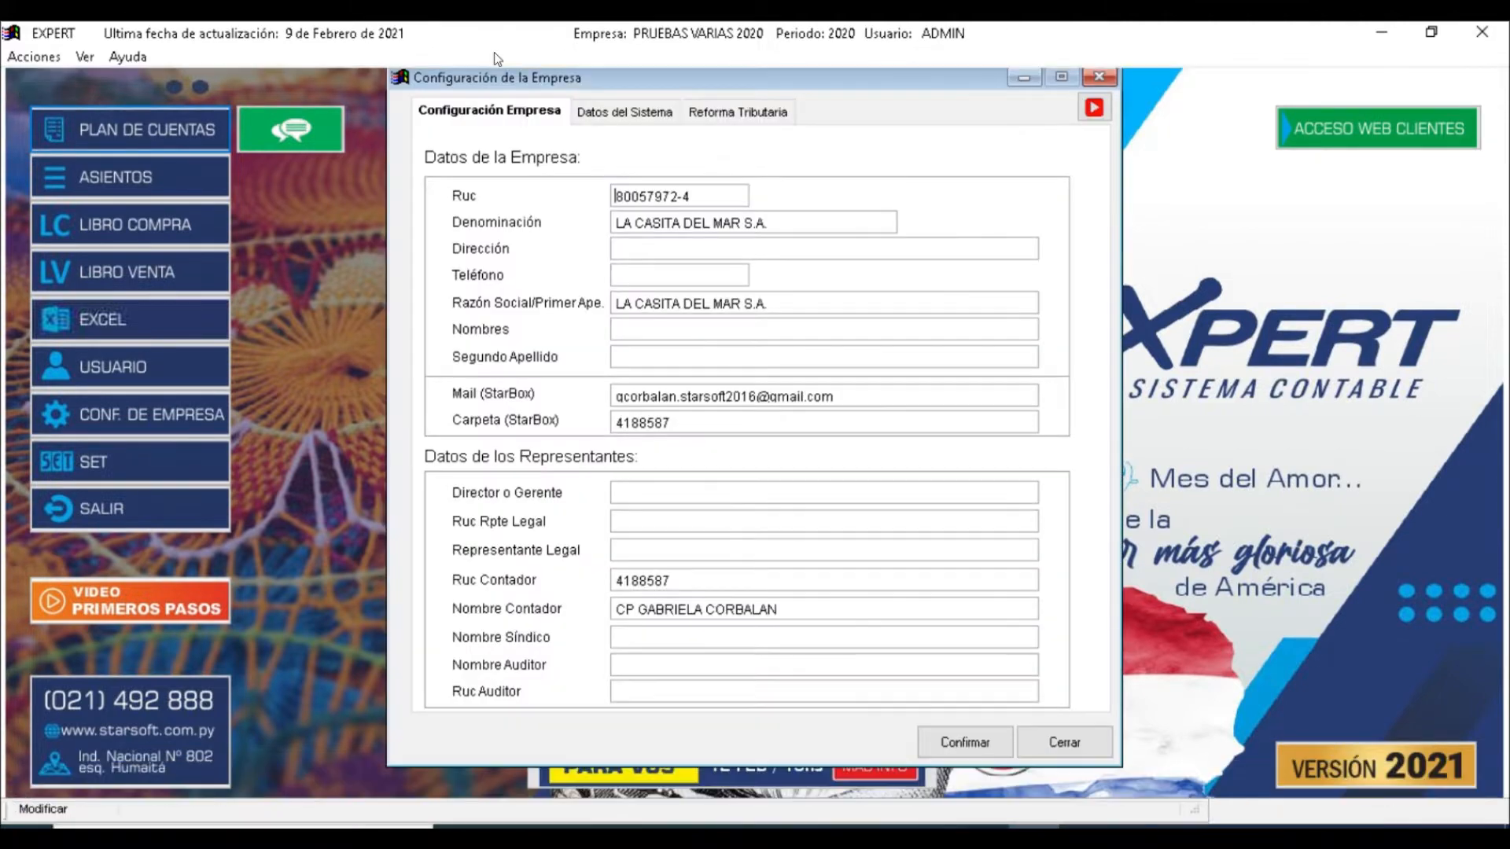
Review the company and representative data fields and continue to the system data settings.
{"action": "key", "text": "Tab"}
{"action": "key", "text": "Tab"}
{"action": "key", "text": "Tab"}
{"action": "key", "text": "Tab"}
{"action": "key", "text": "Tab"}
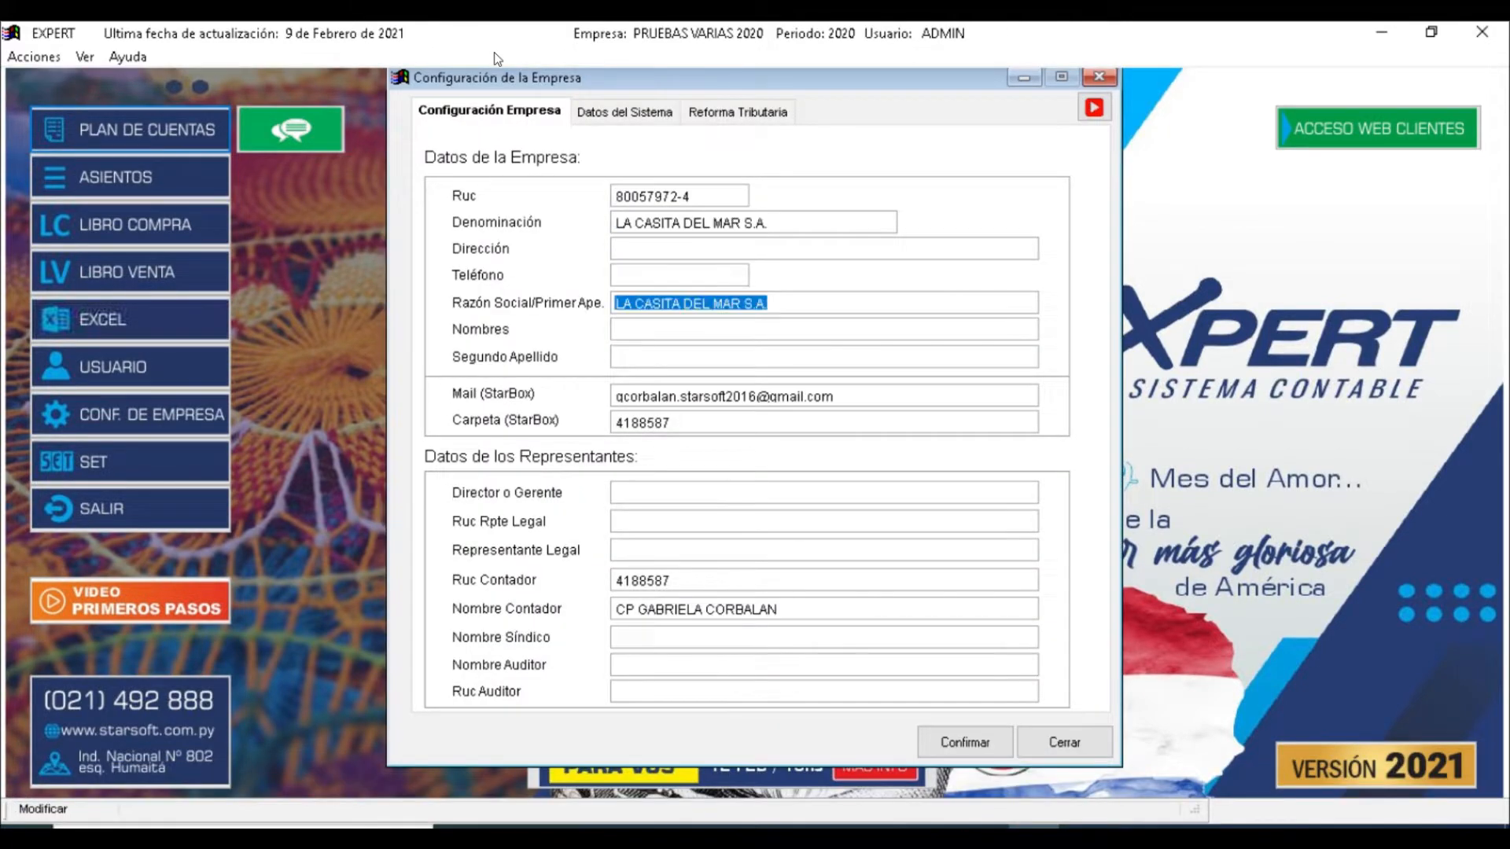
{"action": "key", "text": "Tab"}
{"action": "key", "text": "Tab"}
{"action": "key", "text": "Tab"}
{"action": "key", "text": "Tab"}
{"action": "key", "text": "Tab"}
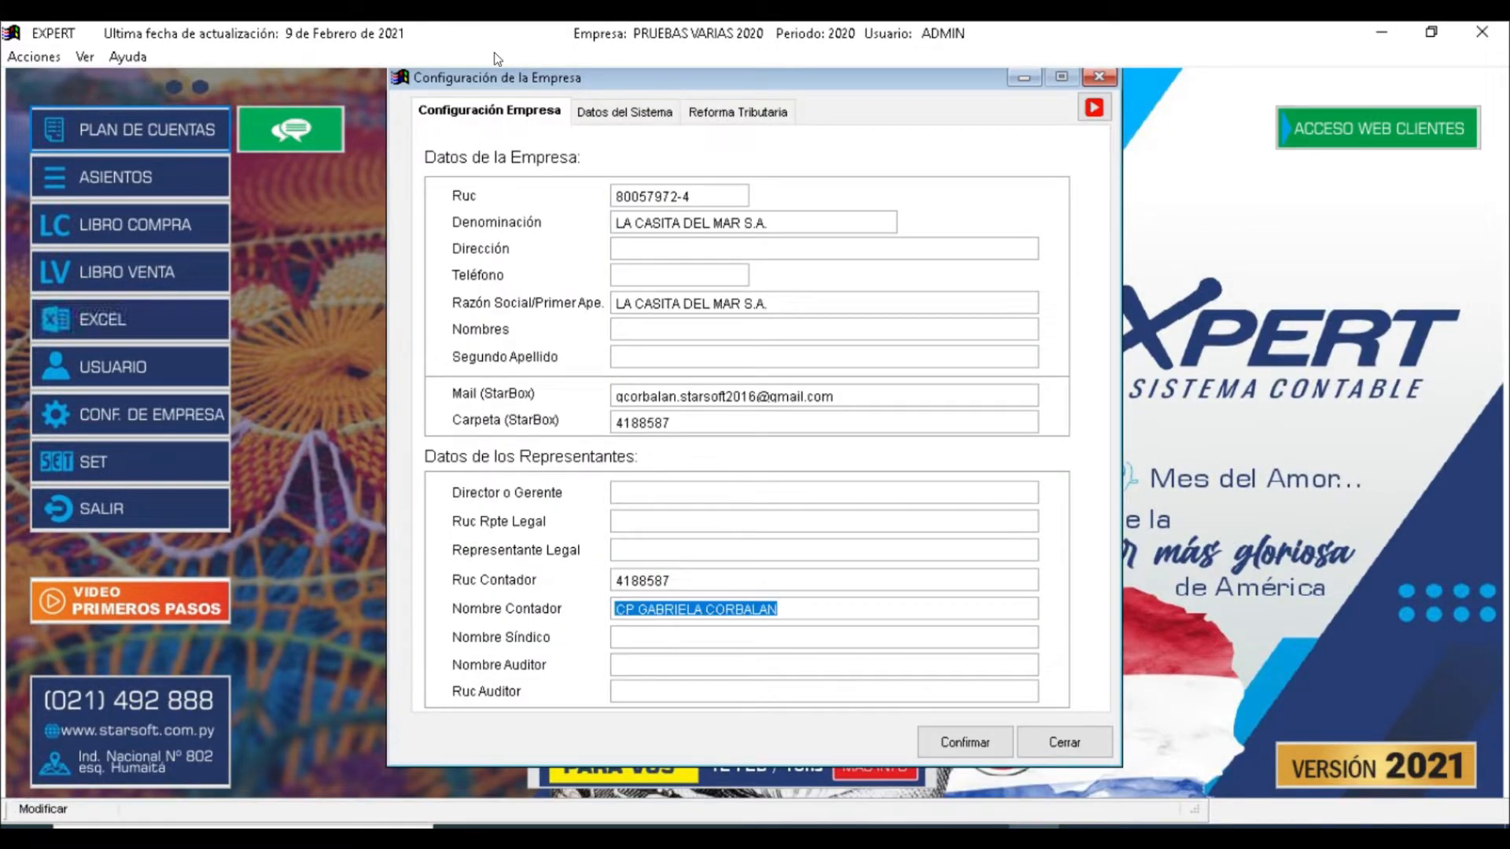
{"action": "key", "text": "Tab"}
{"action": "key", "text": "Tab"}
{"action": "key", "text": "Tab"}
{"action": "key", "text": "Tab"}
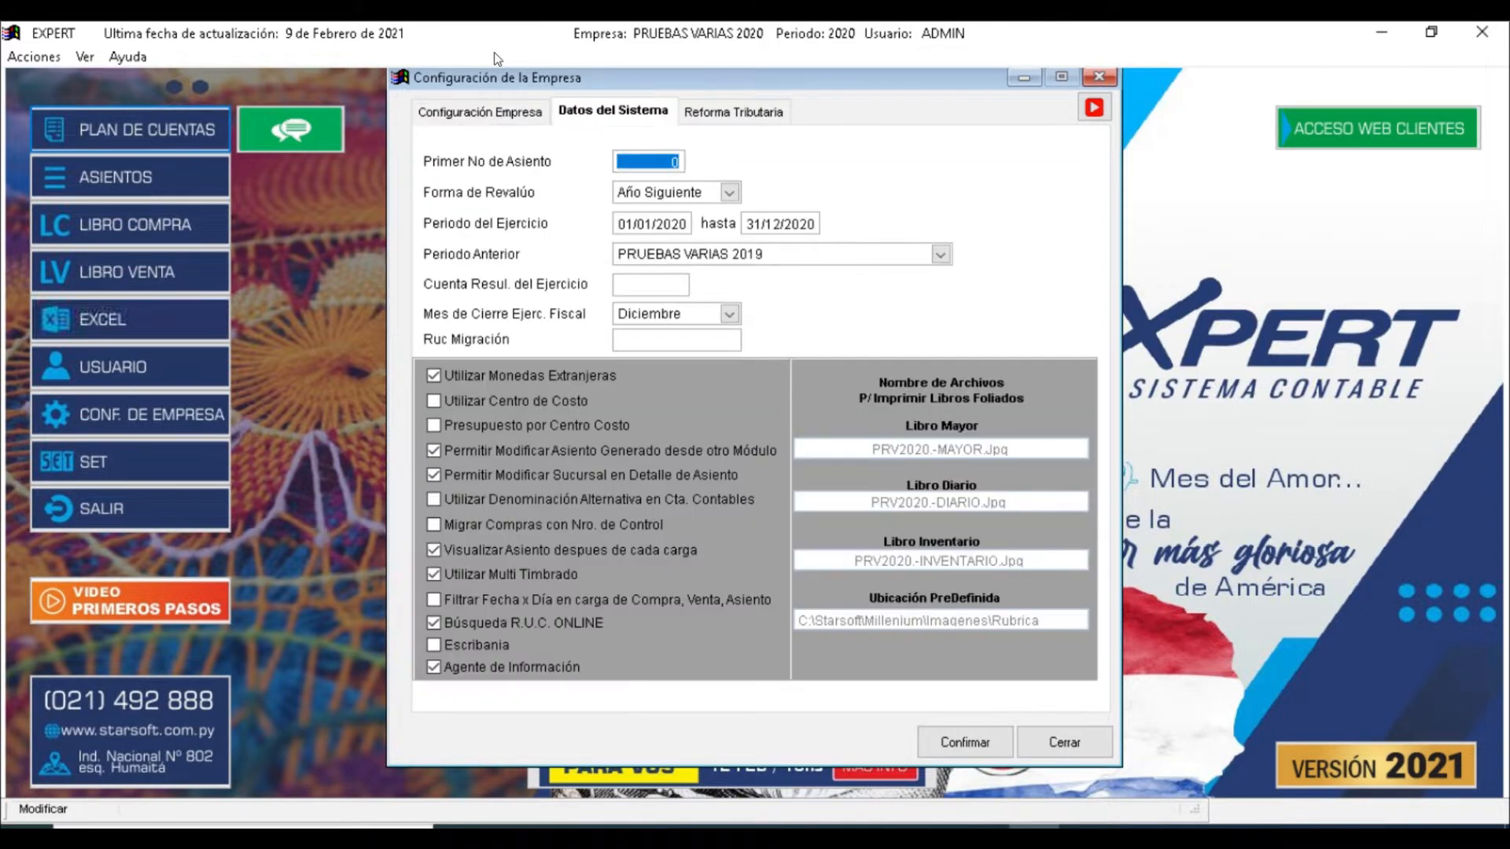
Set the revaluation method (Forma de Revalúo) to Año Siguiente in the system data.
{"action": "key", "text": "Tab"}
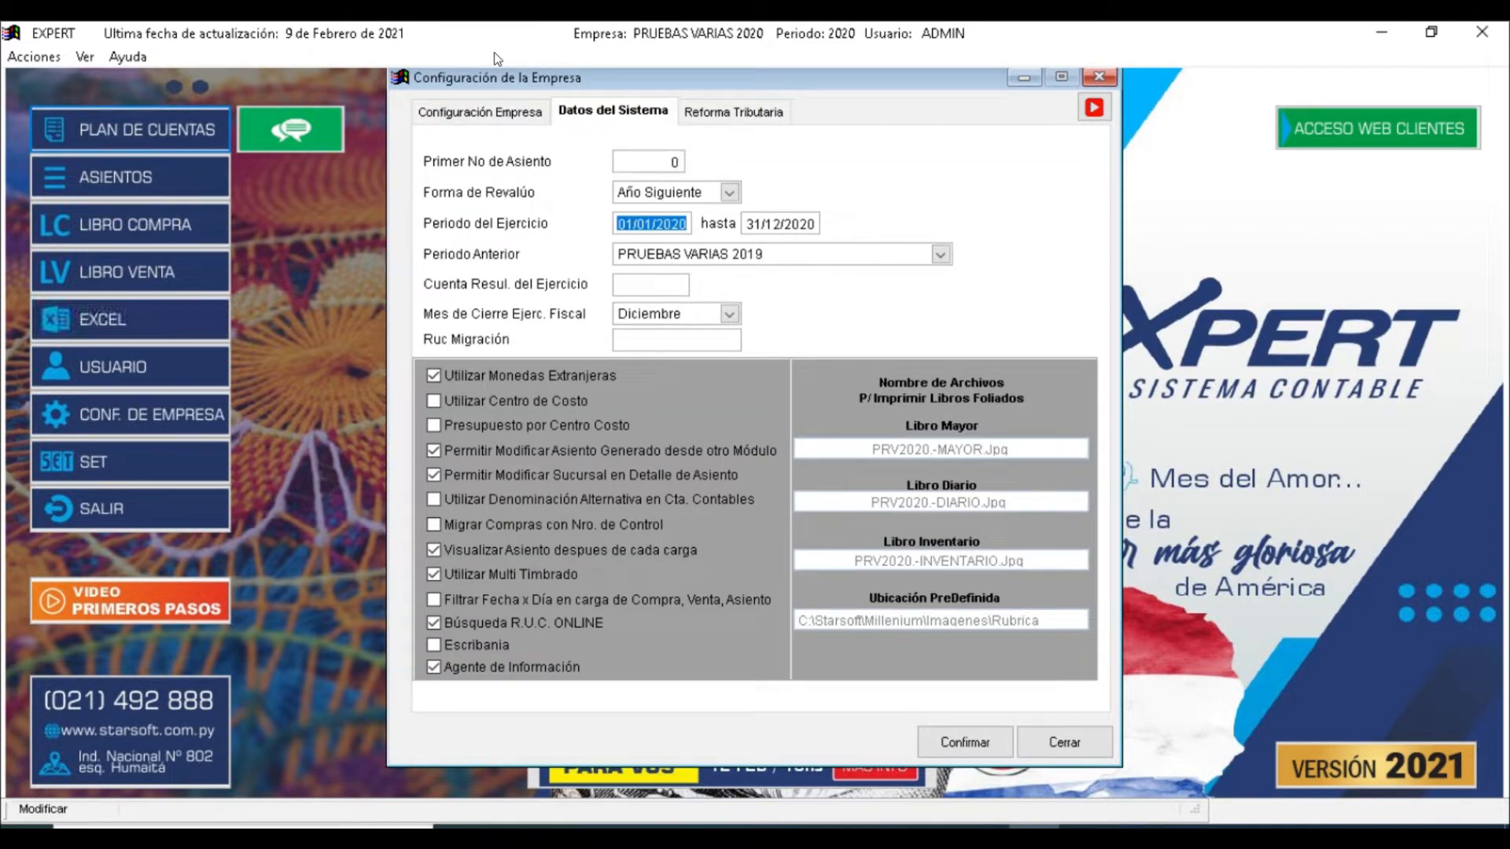
{"action": "key", "text": "Tab"}
{"action": "key", "text": "Tab"}
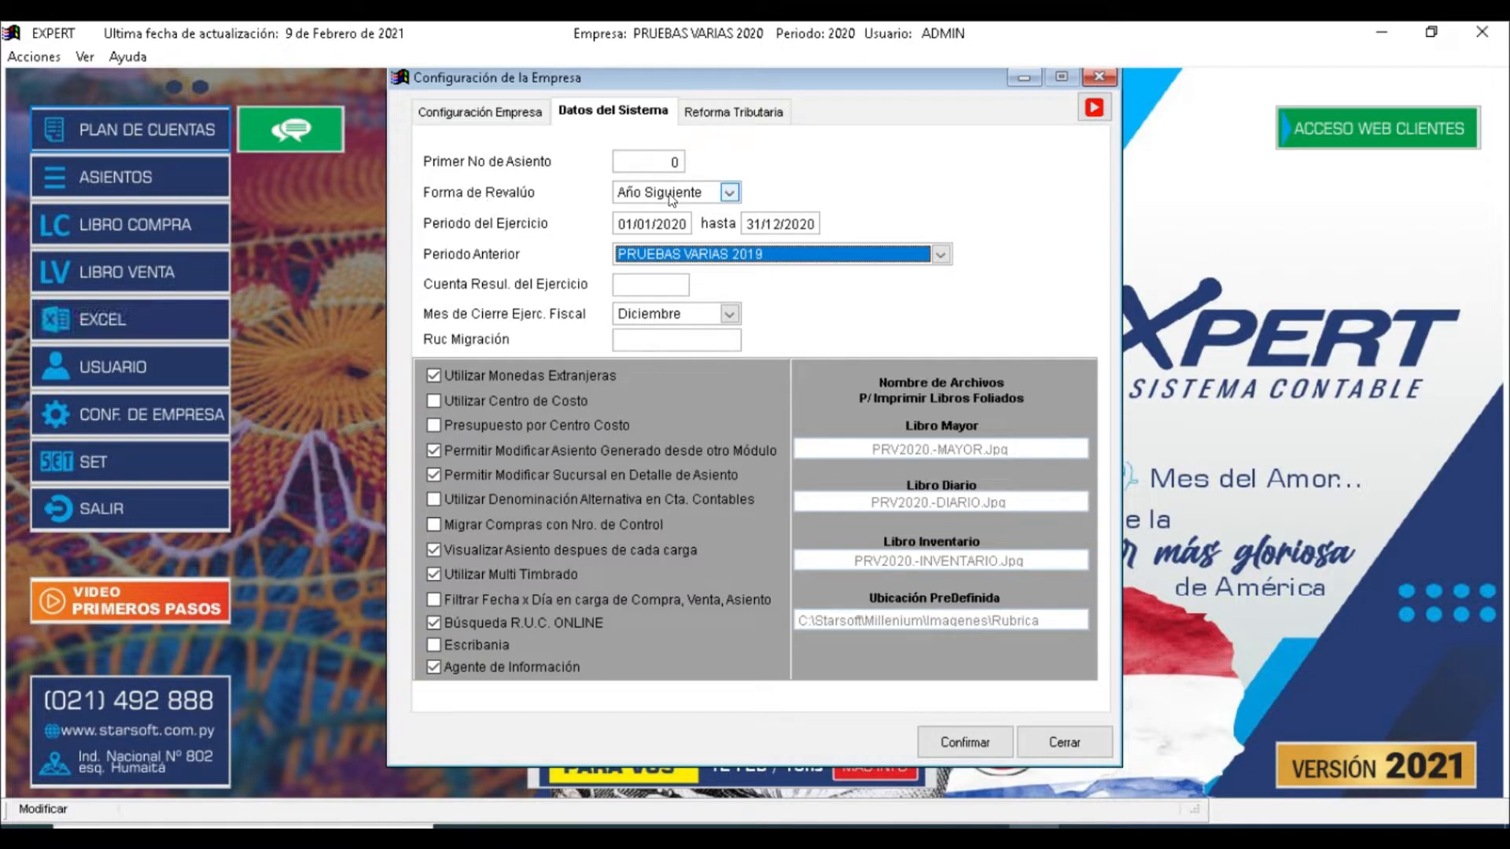
{"action": "left_click", "coordinate": [732, 194]}
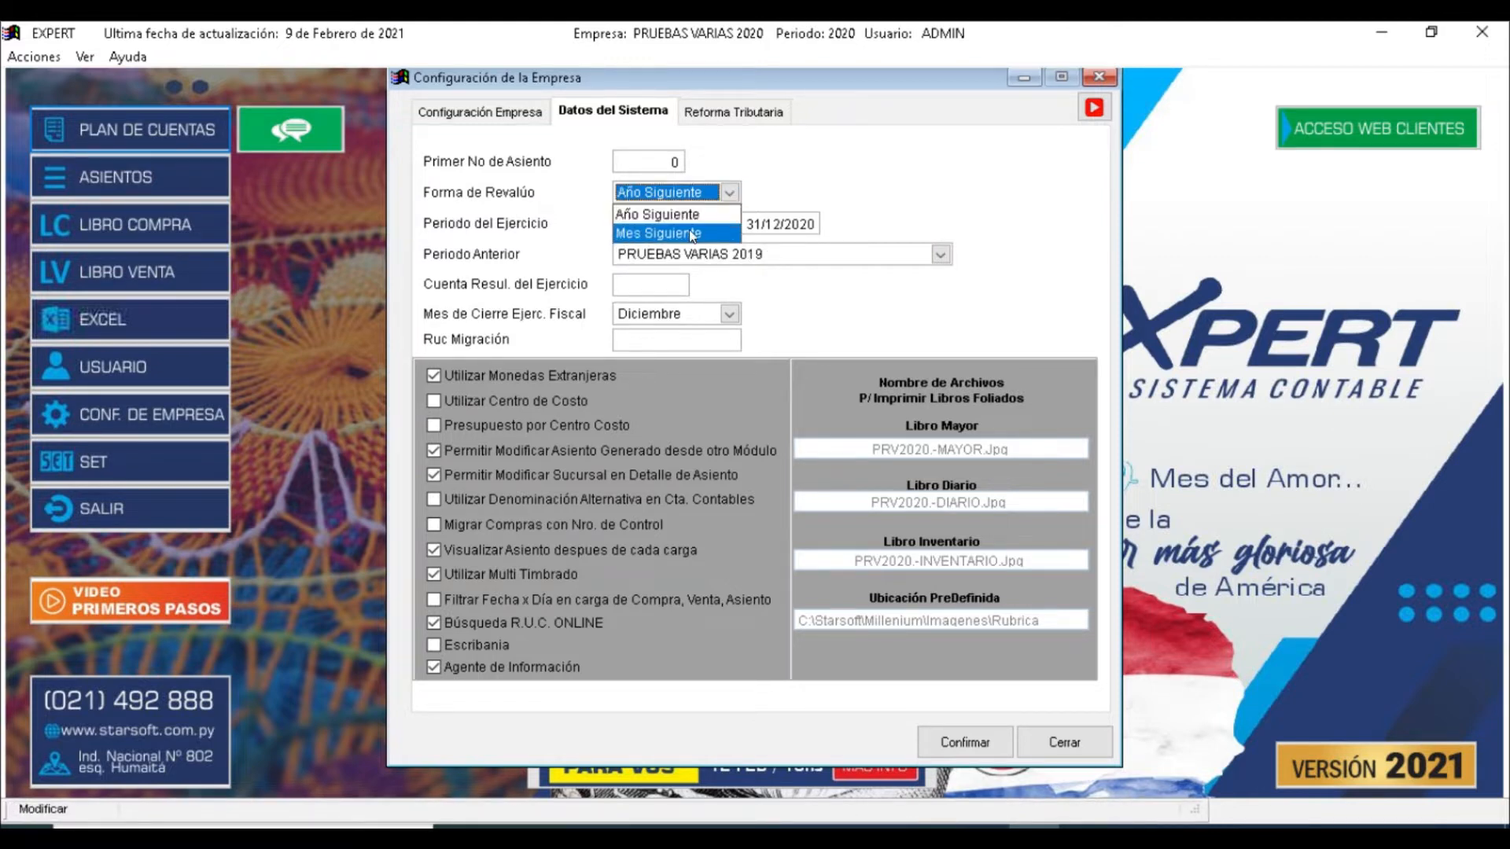
{"action": "left_click", "coordinate": [668, 215]}
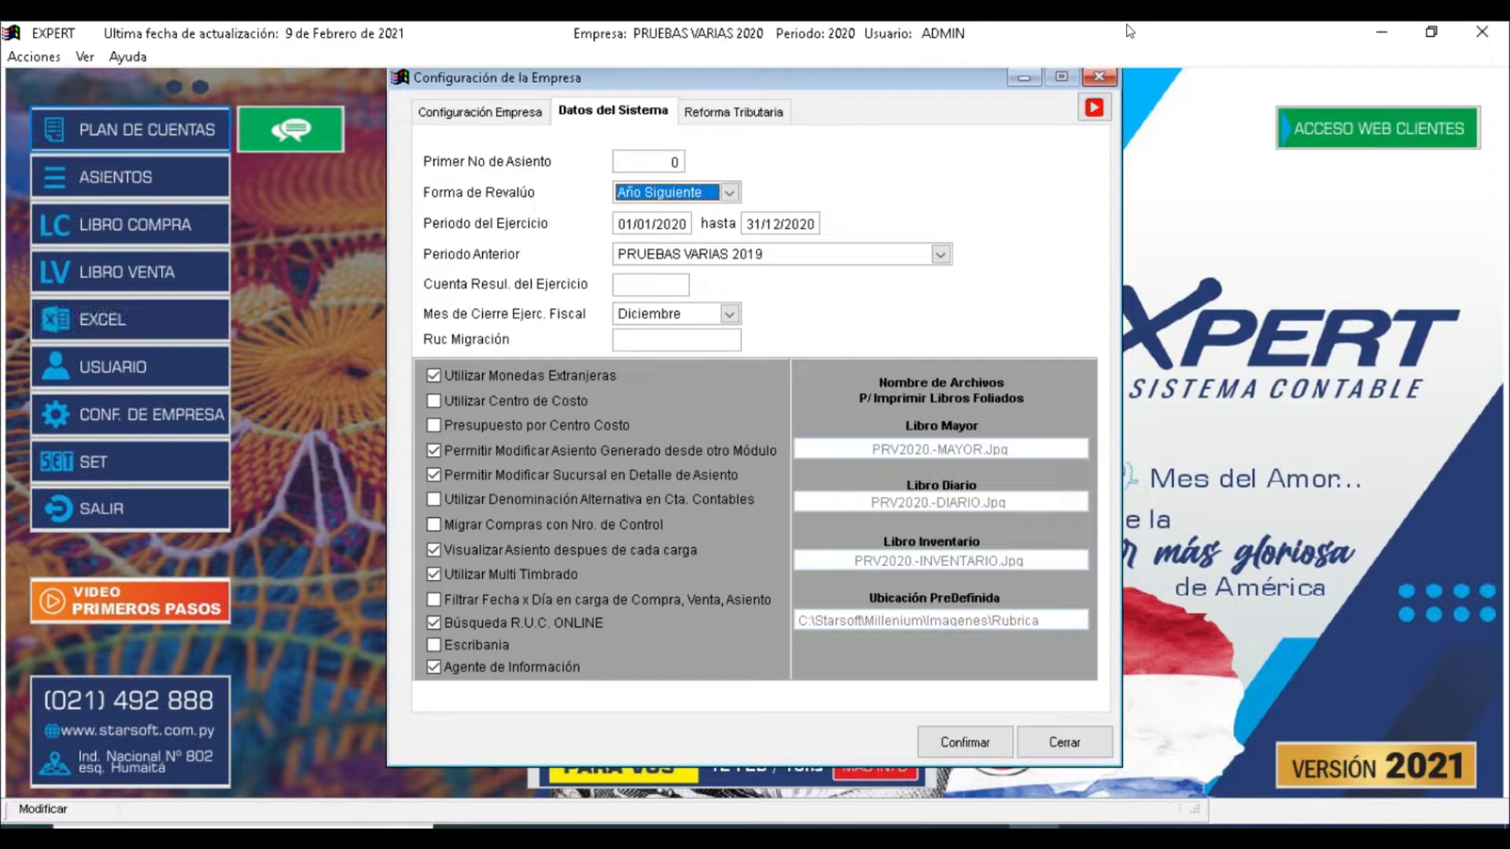
Select PRUEBAS VARIAS 2019 as the previous period (Periodo Anterior) of the company.
{"action": "key", "text": "Tab"}
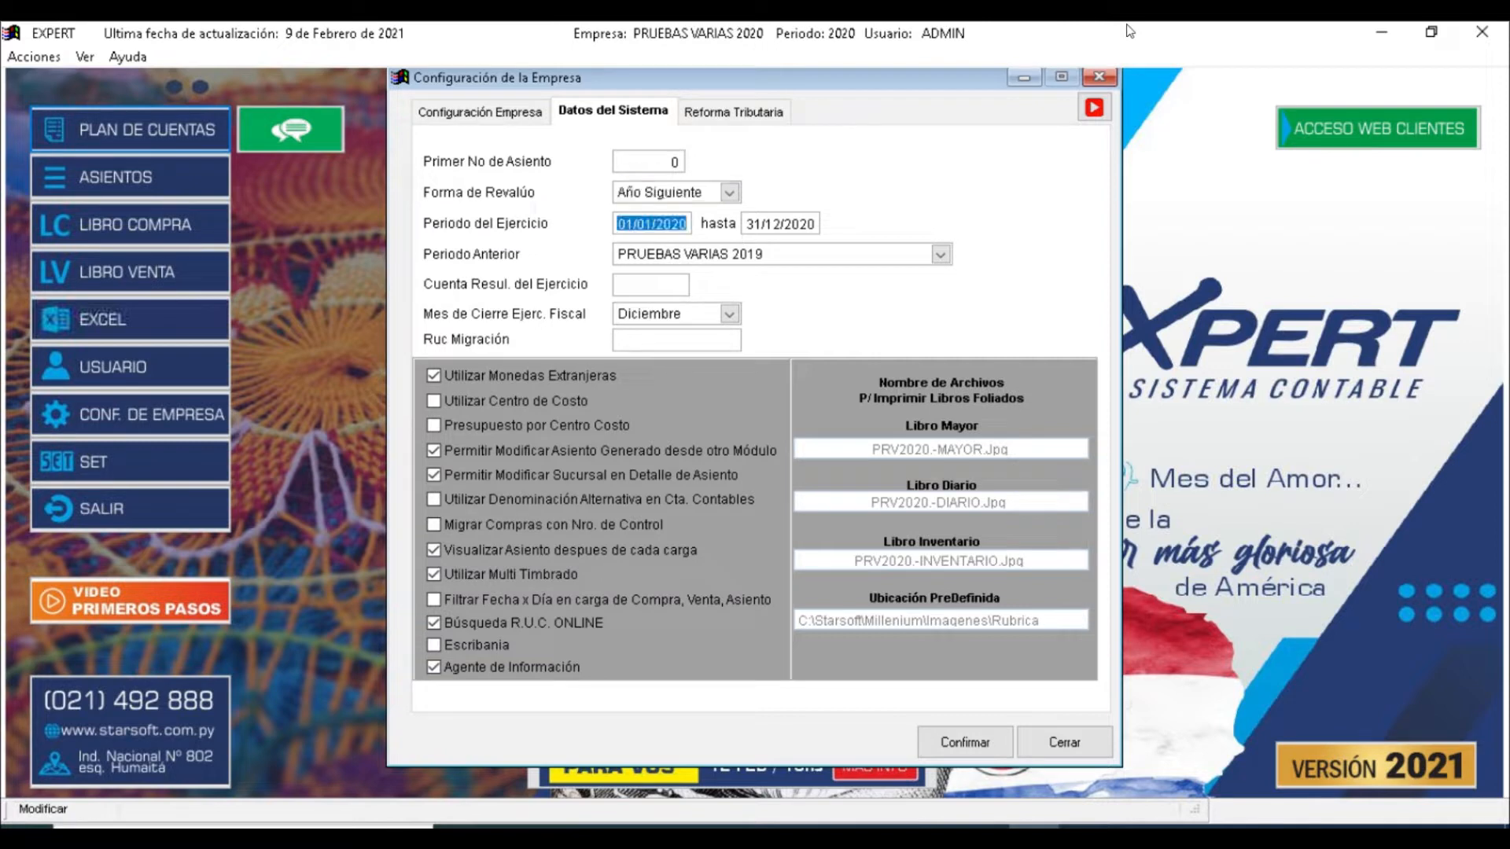
{"action": "key", "text": "Tab"}
{"action": "key", "text": "Tab"}
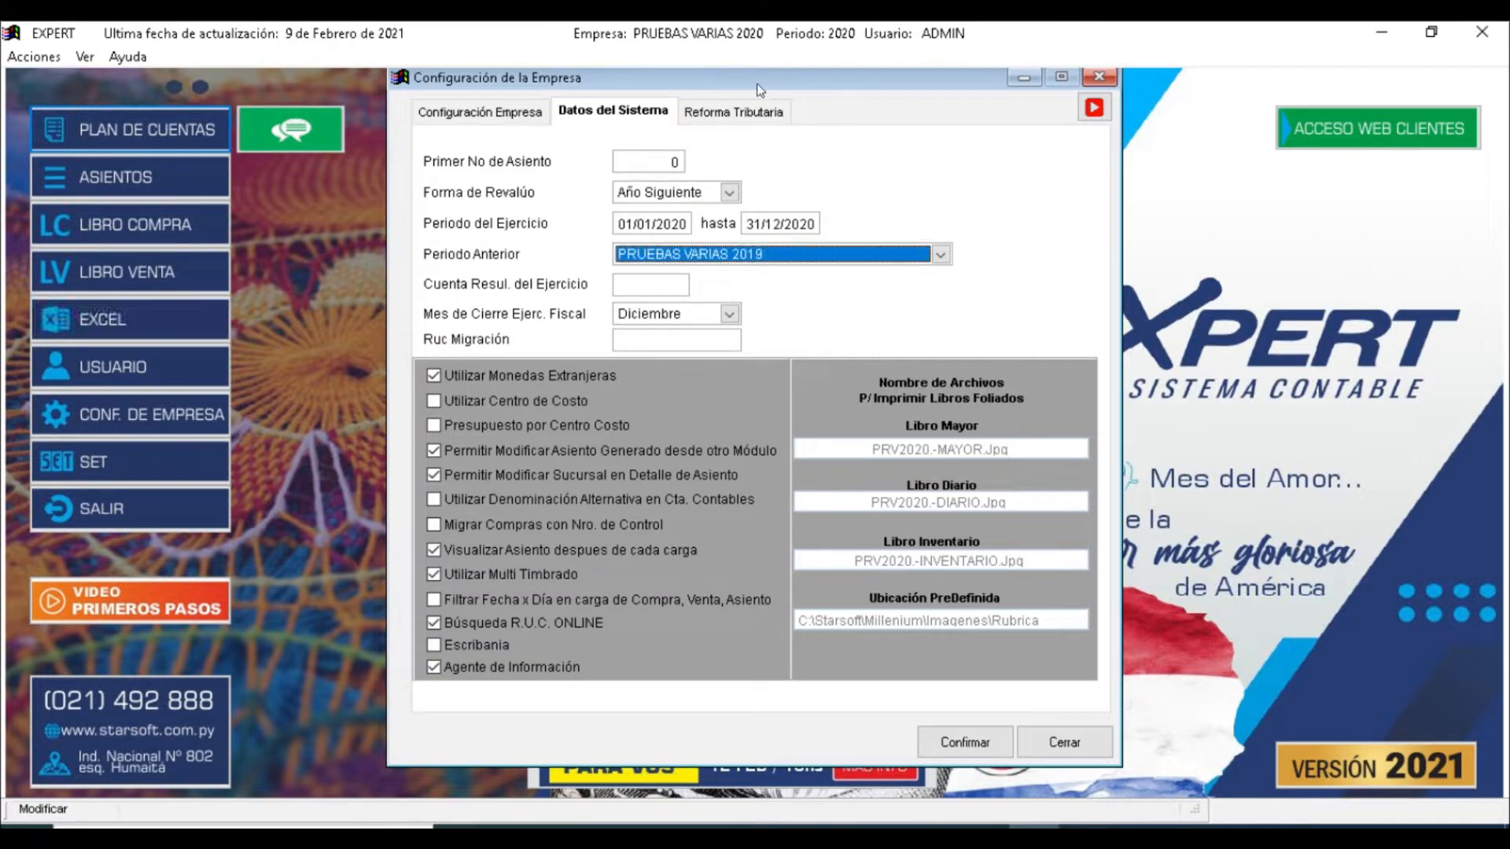
{"action": "left_click", "coordinate": [944, 255]}
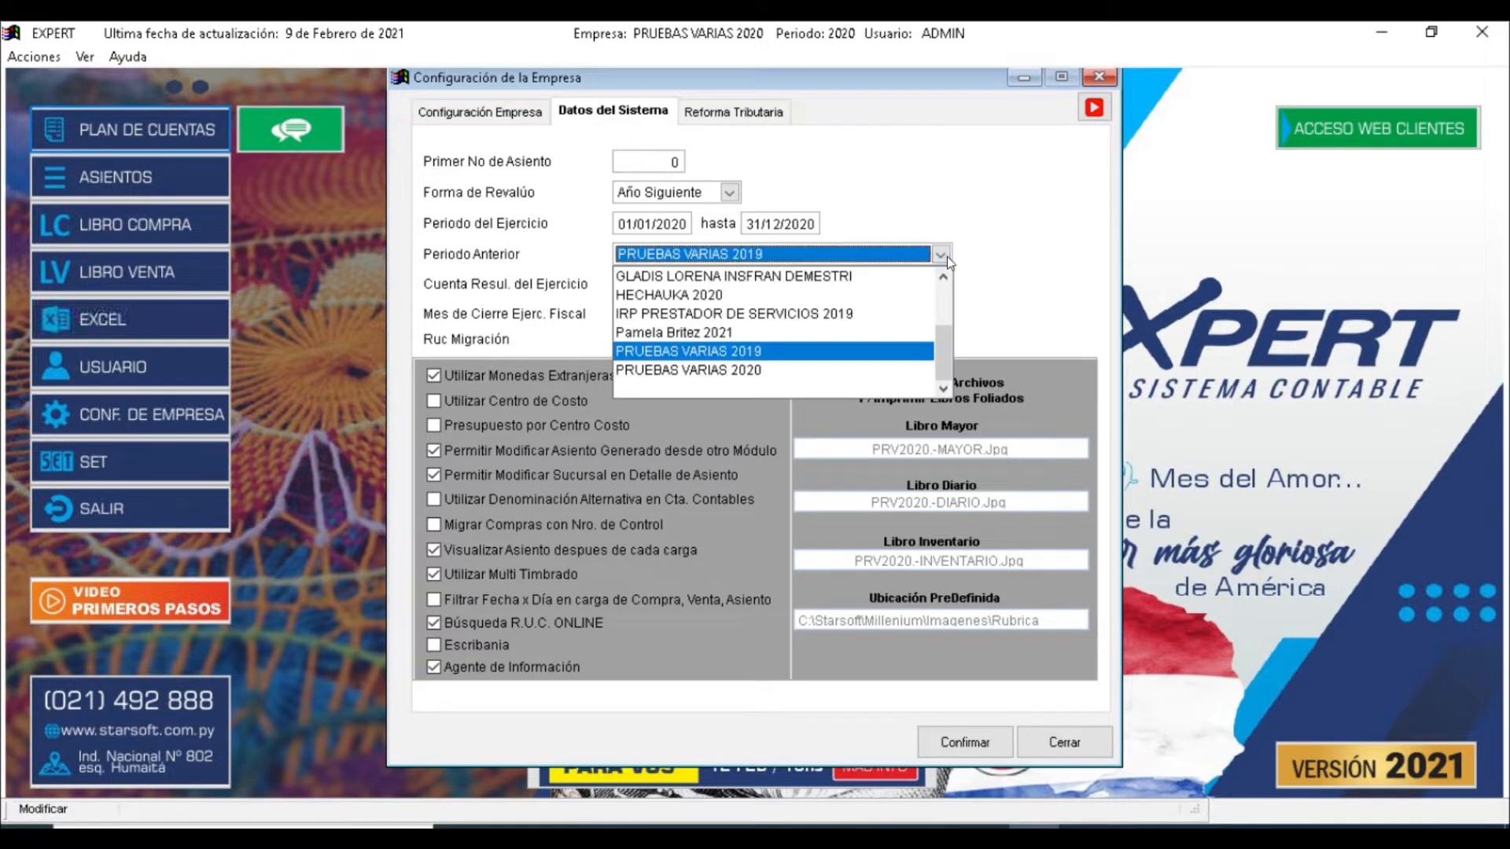
{"action": "left_click", "coordinate": [743, 353]}
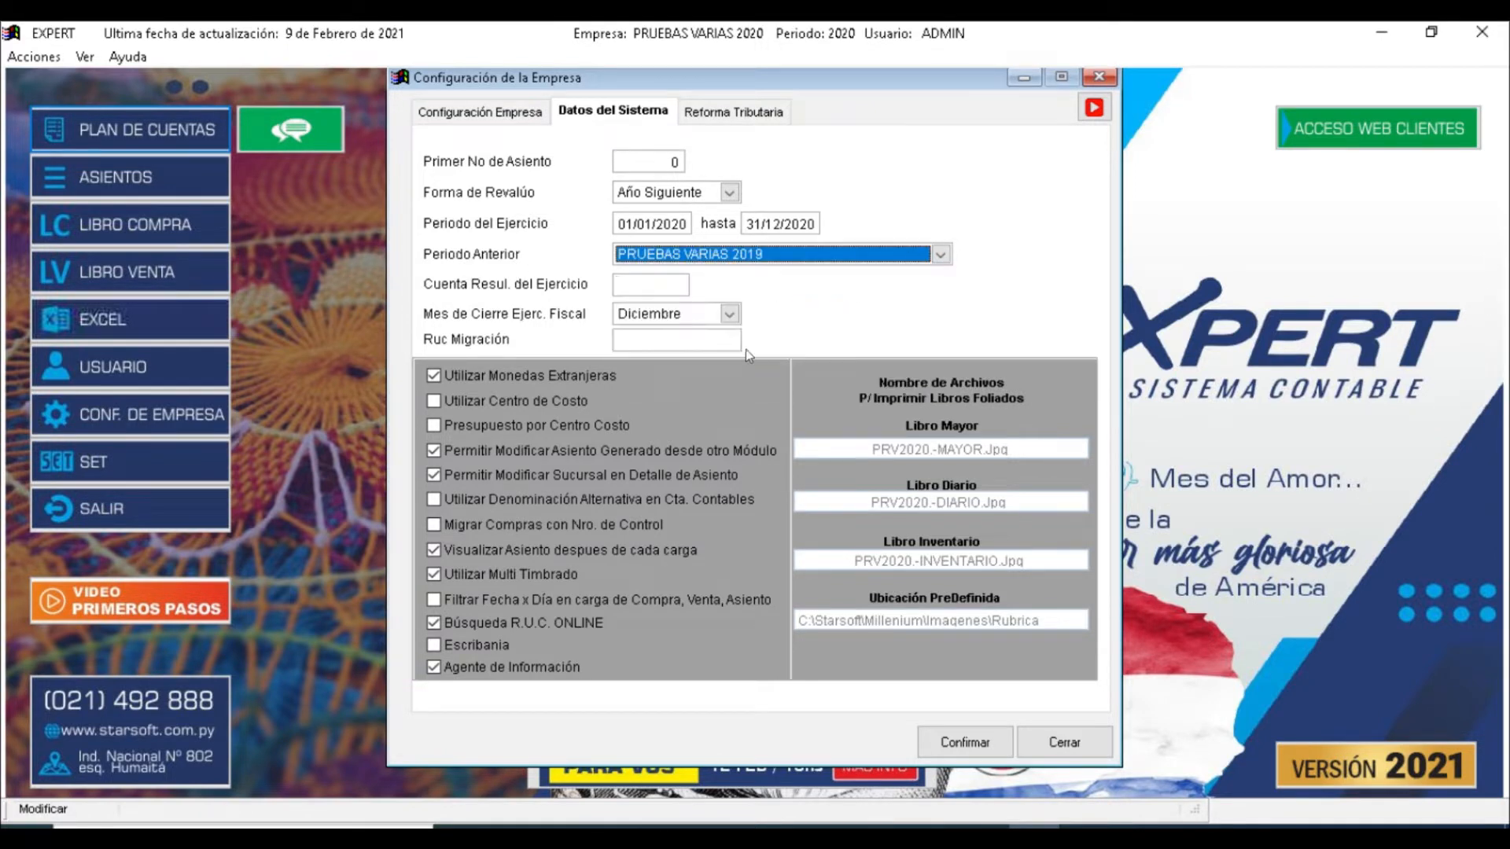
Review the fiscal year closing month, the Ruc Migración field and the system option checkboxes.
{"action": "key", "text": "Tab"}
{"action": "key", "text": "Tab"}
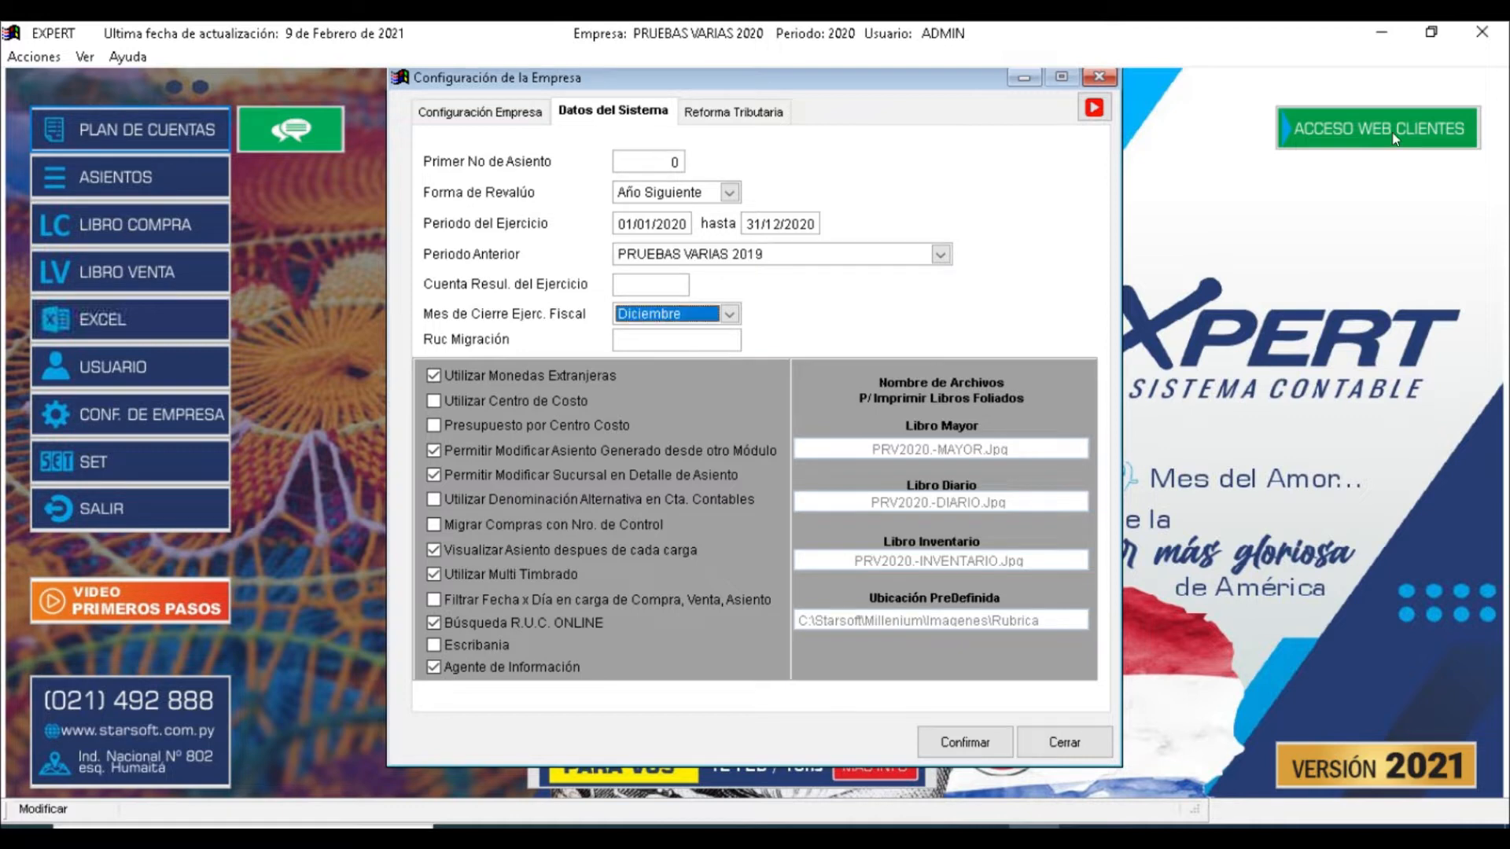
{"action": "key", "text": "Tab"}
{"action": "key", "text": "Tab"}
{"action": "key", "text": "Tab"}
{"action": "key", "text": "Tab"}
{"action": "key", "text": "Tab"}
{"action": "key", "text": "Tab"}
{"action": "key", "text": "Tab"}
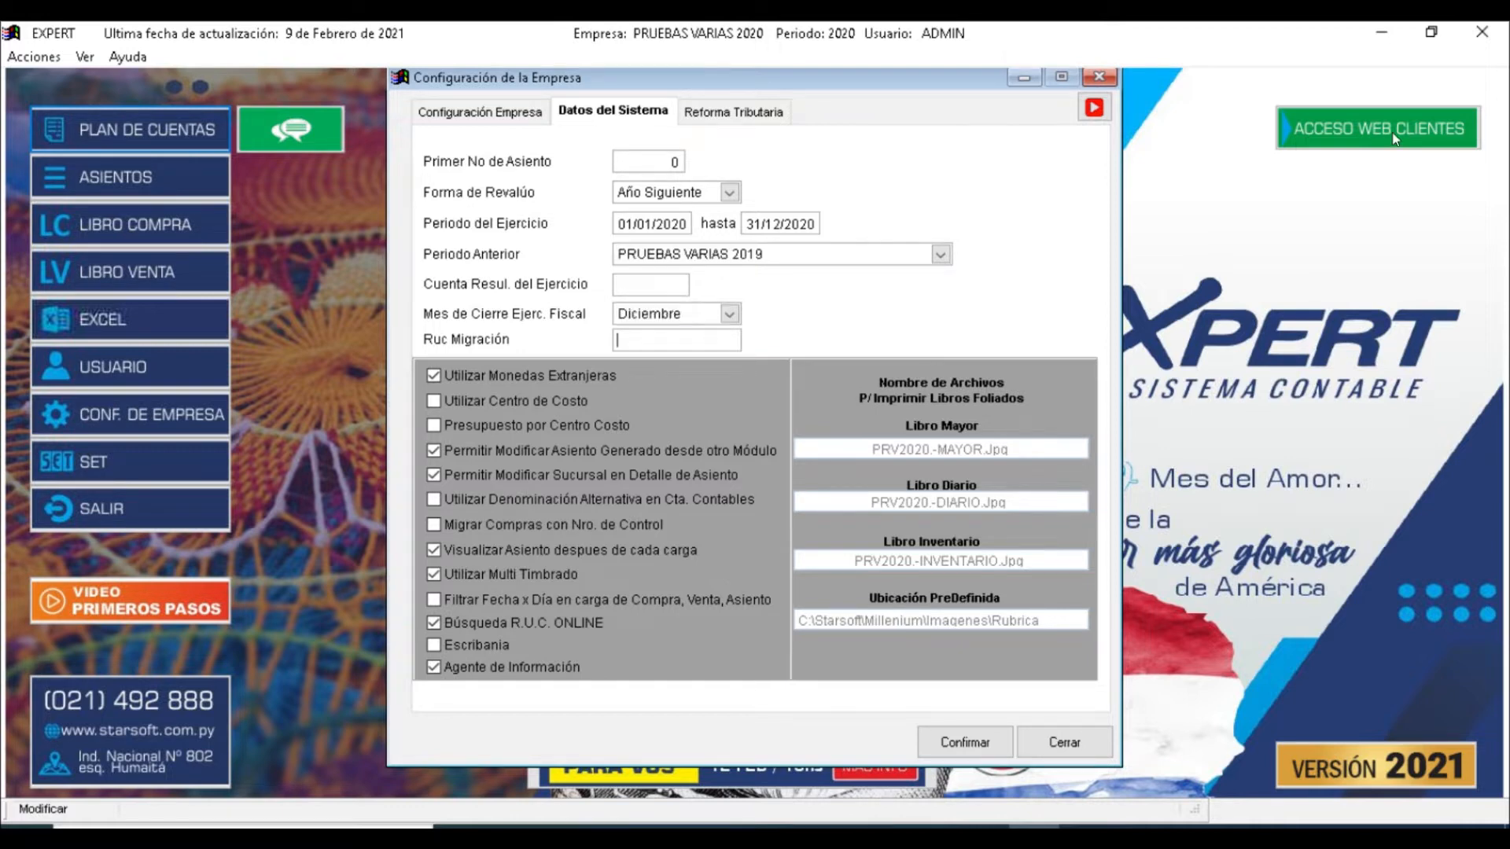
{"action": "key", "text": "Tab"}
{"action": "key", "text": "Tab"}
{"action": "key", "text": "Tab"}
{"action": "key", "text": "Tab"}
{"action": "key", "text": "Tab"}
{"action": "key", "text": "Tab"}
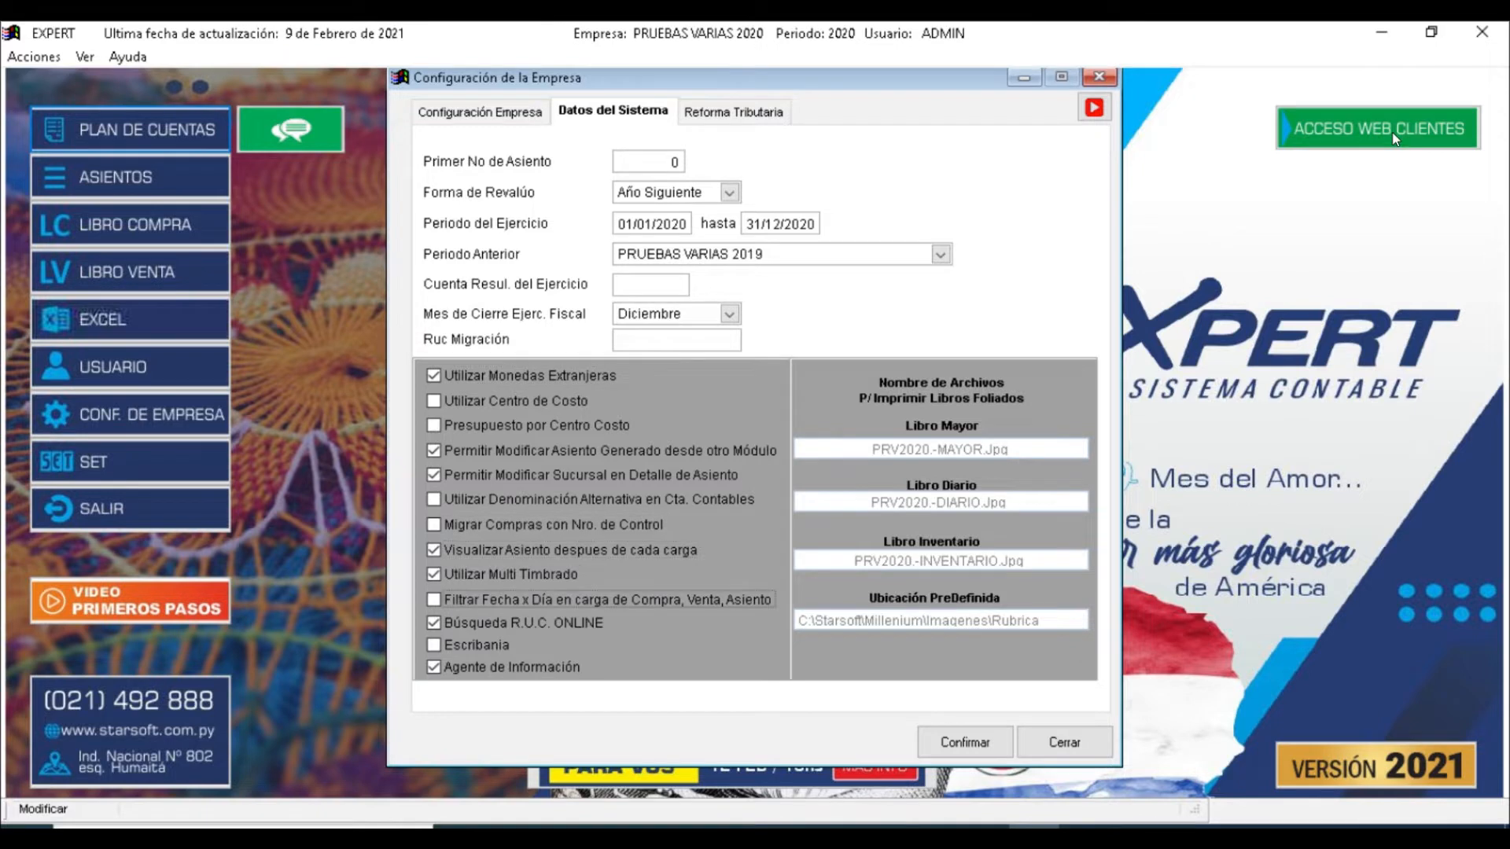
In the tax reform settings, clear I.R.P. and I.R.E. (Simple) and set the taxpayer type to I.R.E. (General).
{"action": "key", "text": "ctrl+Tab"}
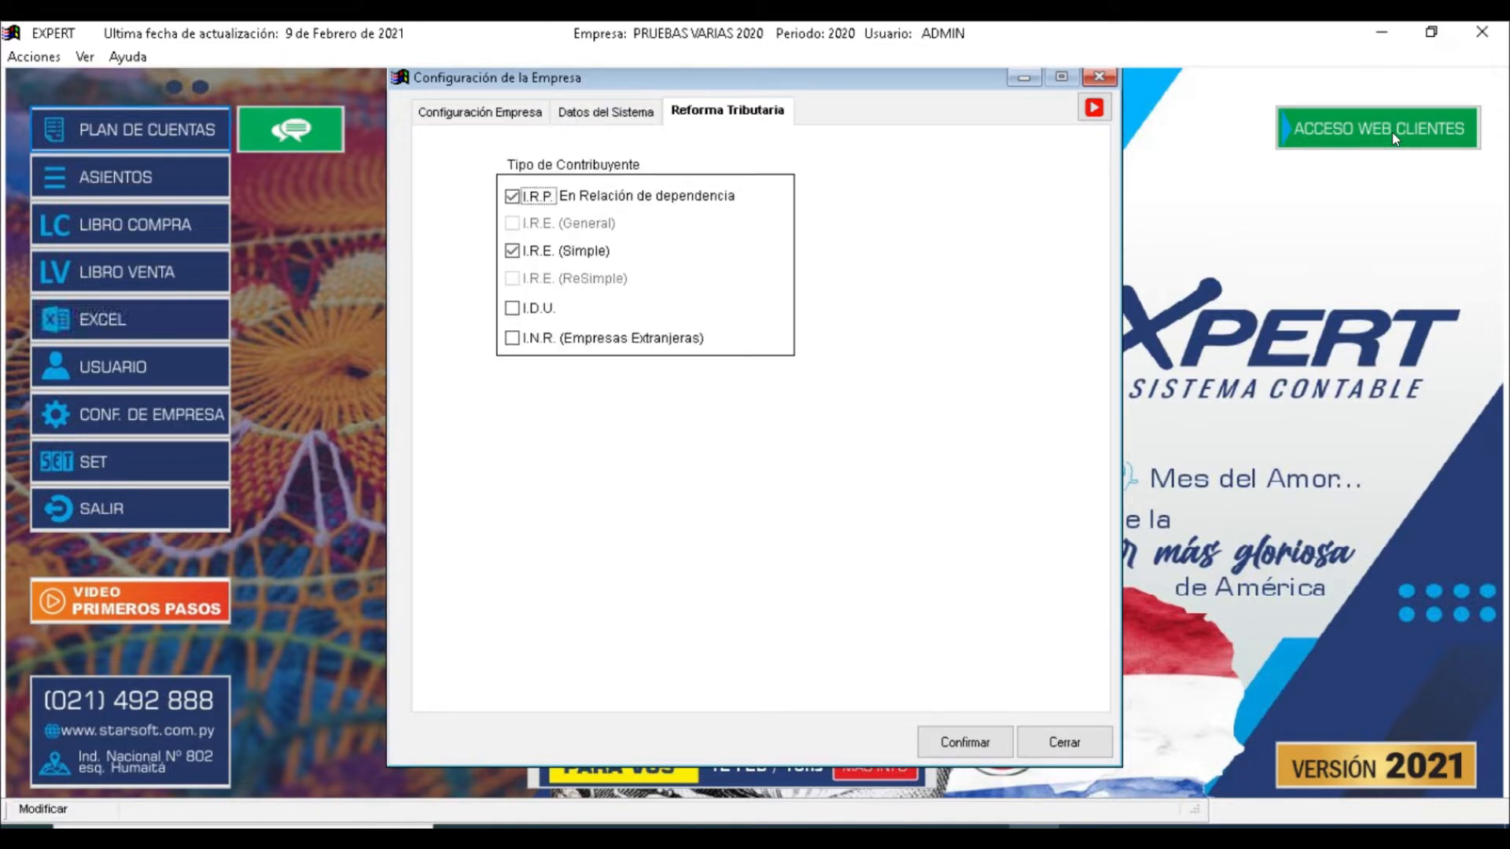
{"action": "key", "text": "space"}
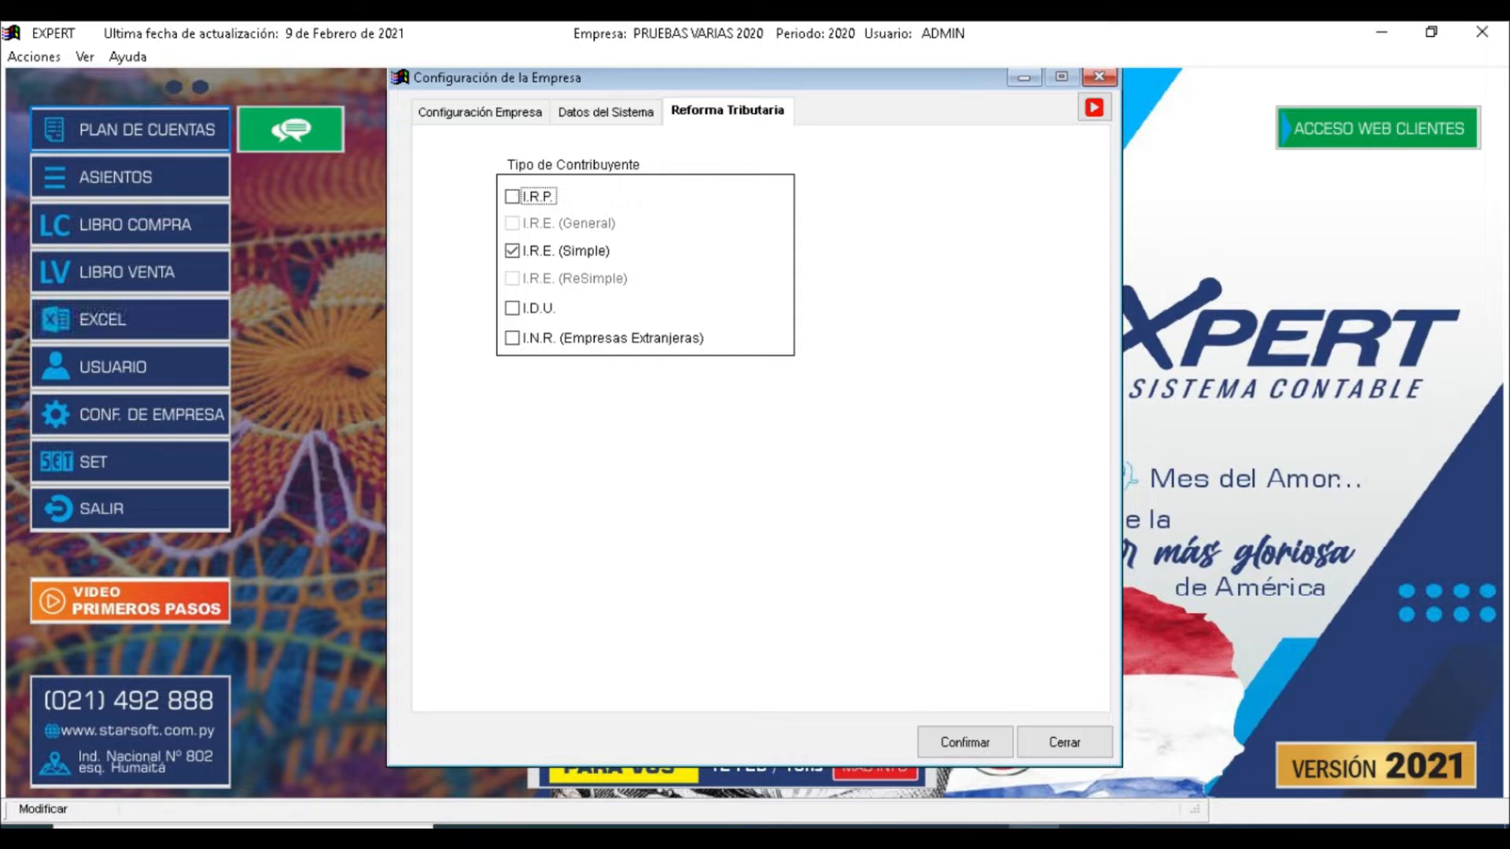
{"action": "key", "text": "Tab"}
{"action": "key", "text": "Tab"}
{"action": "key", "text": "shift+Tab"}
{"action": "key", "text": "space"}
{"action": "key", "text": "shift+Tab"}
{"action": "key", "text": "space"}
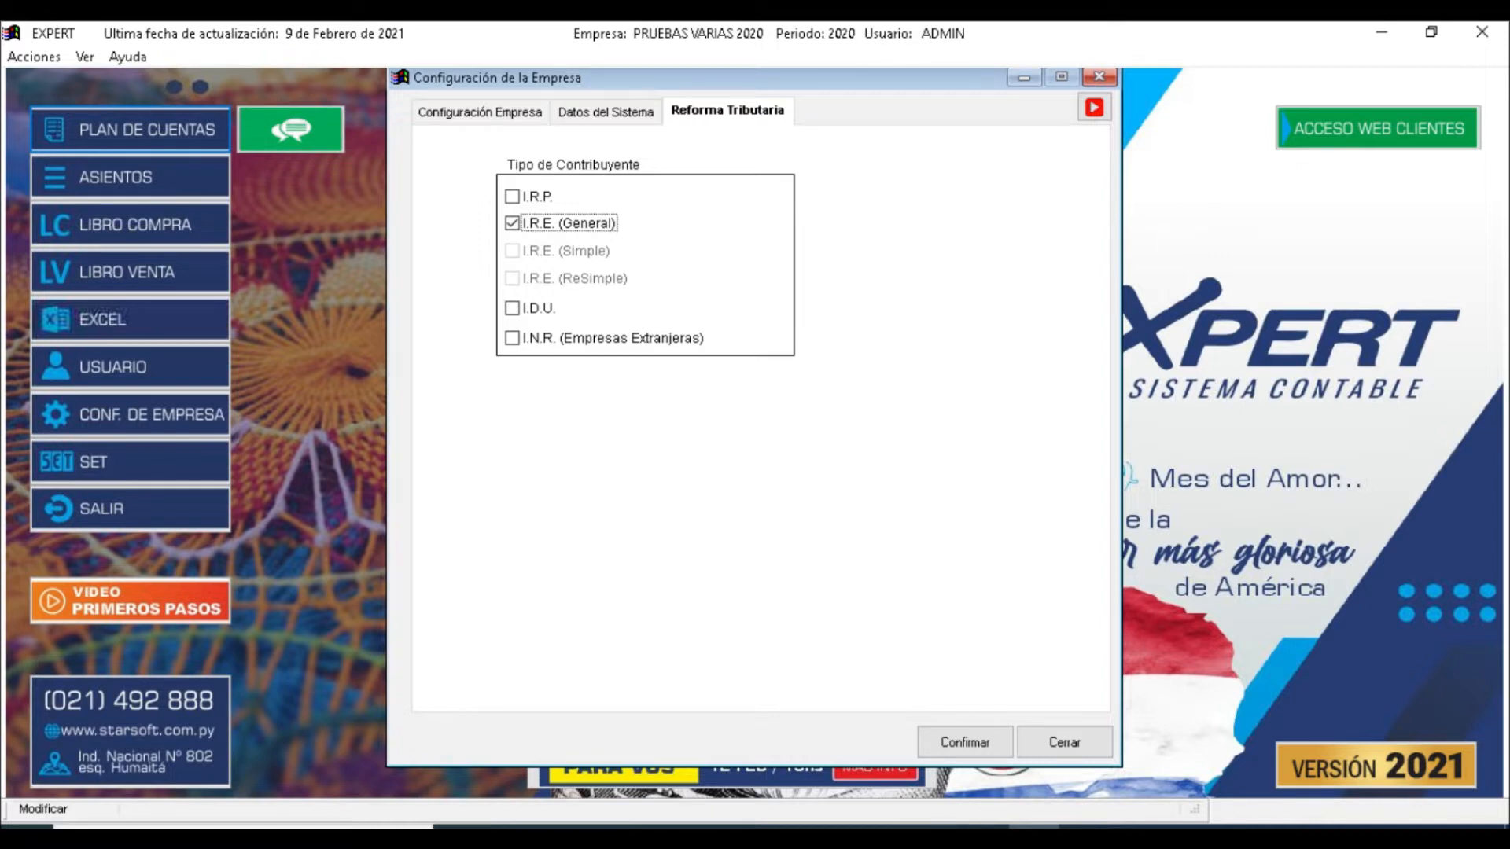
Save the company configuration and confirm the exporter annexes without enabling any option.
{"action": "left_click", "coordinate": [967, 743]}
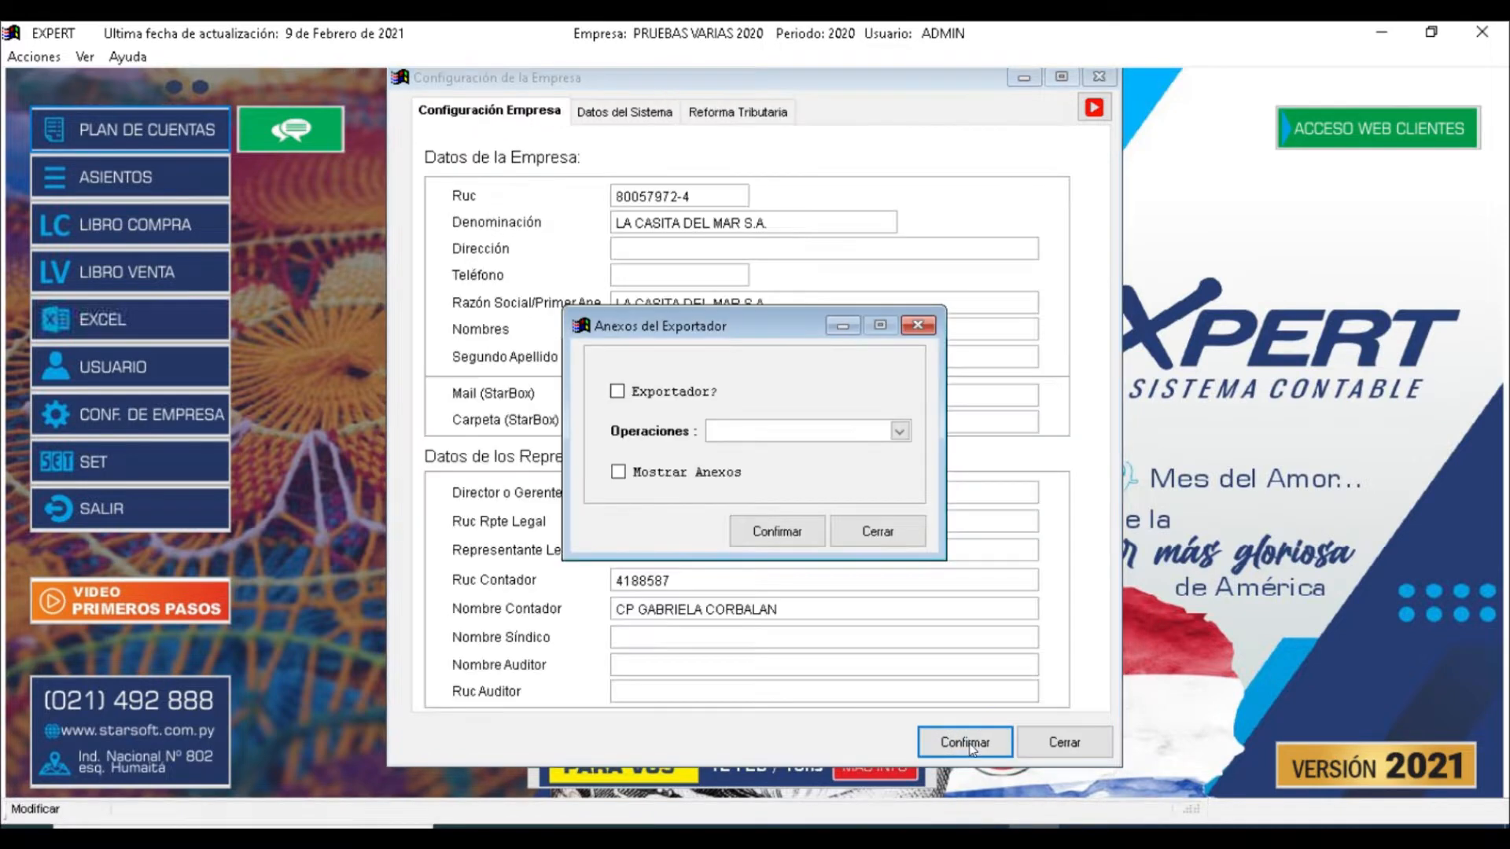
{"action": "left_click", "coordinate": [776, 532]}
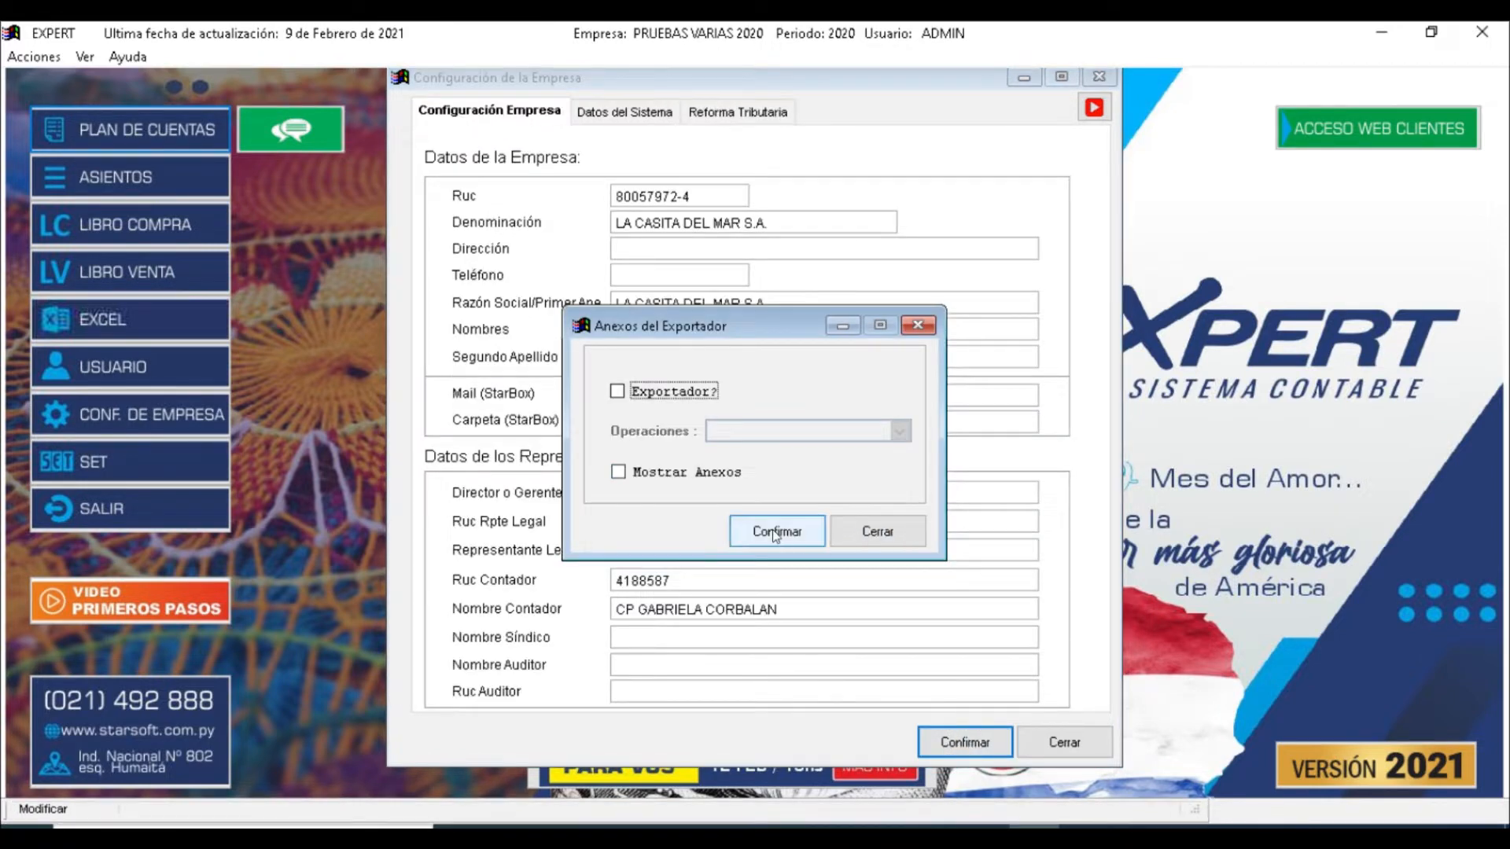
{"action": "left_click", "coordinate": [775, 532]}
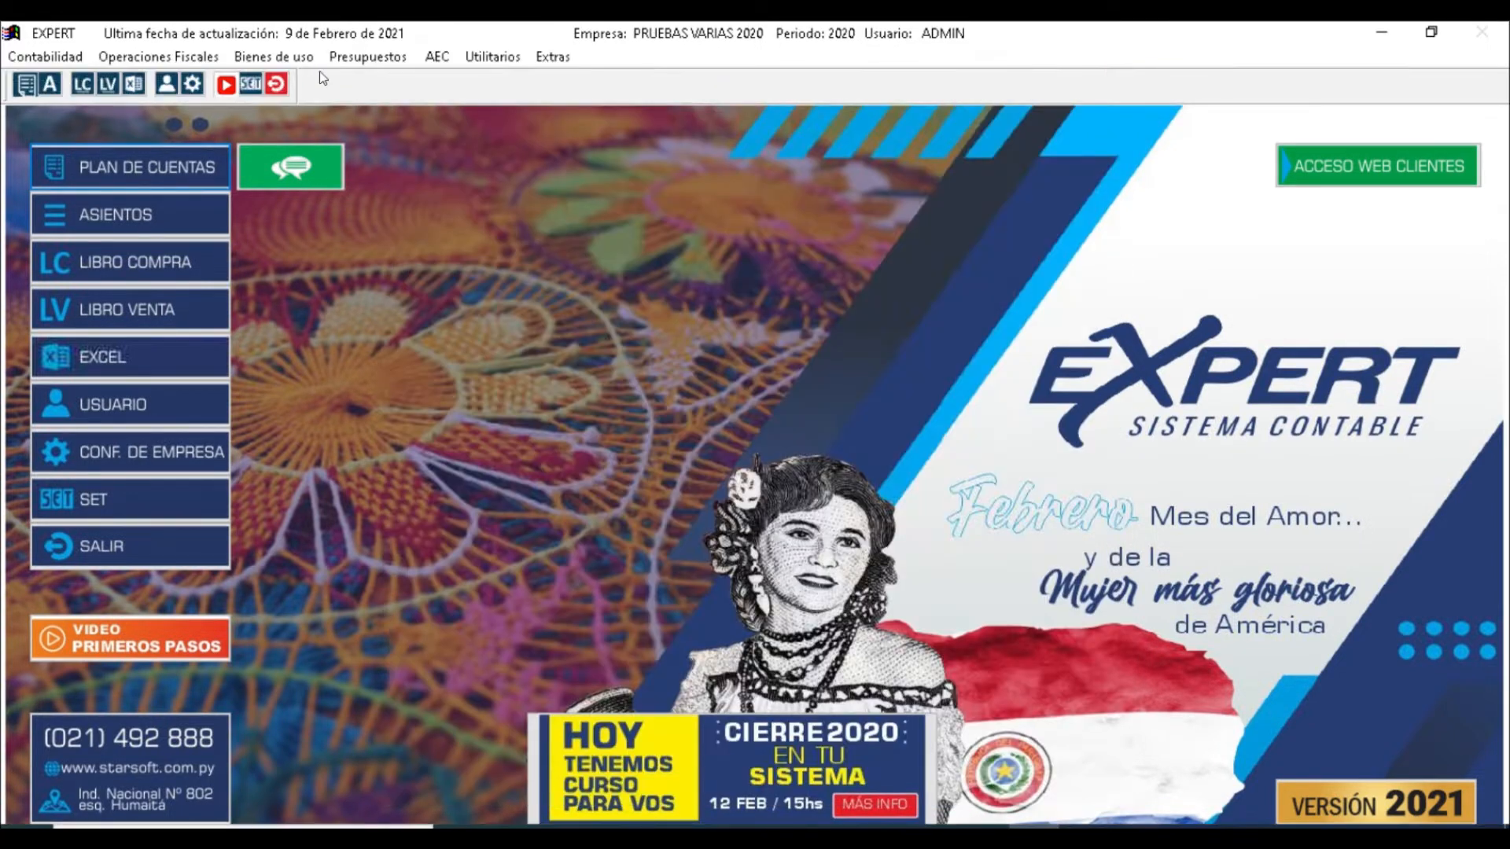
Reload the revaluation coefficients for fixed assets, check the last rows of the table and close it.
{"action": "left_click", "coordinate": [283, 56]}
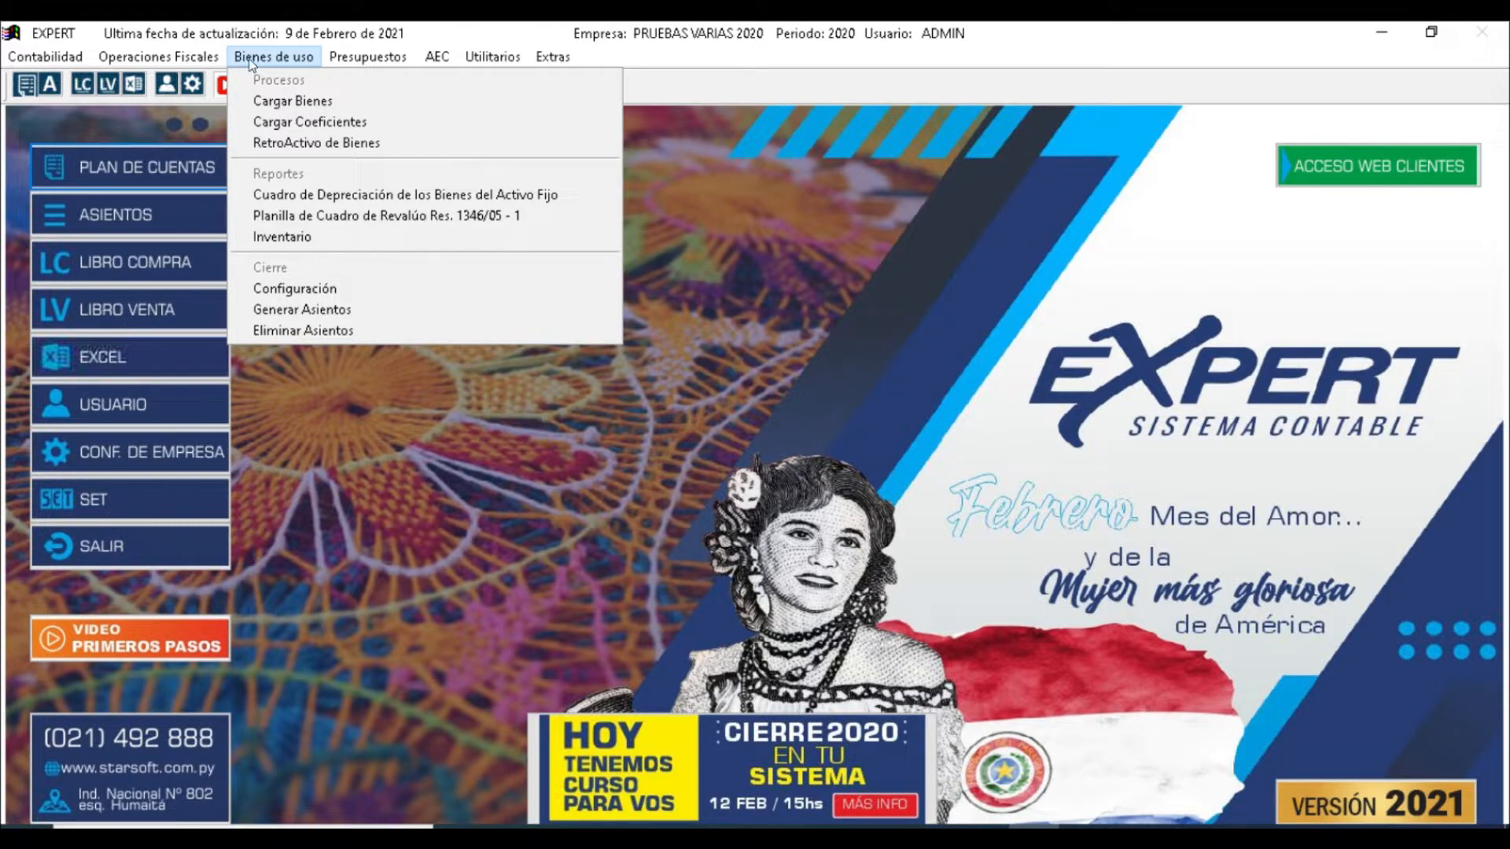
{"action": "mouse_move", "coordinate": [214, 59]}
{"action": "mouse_move", "coordinate": [262, 63]}
{"action": "mouse_move", "coordinate": [45, 57]}
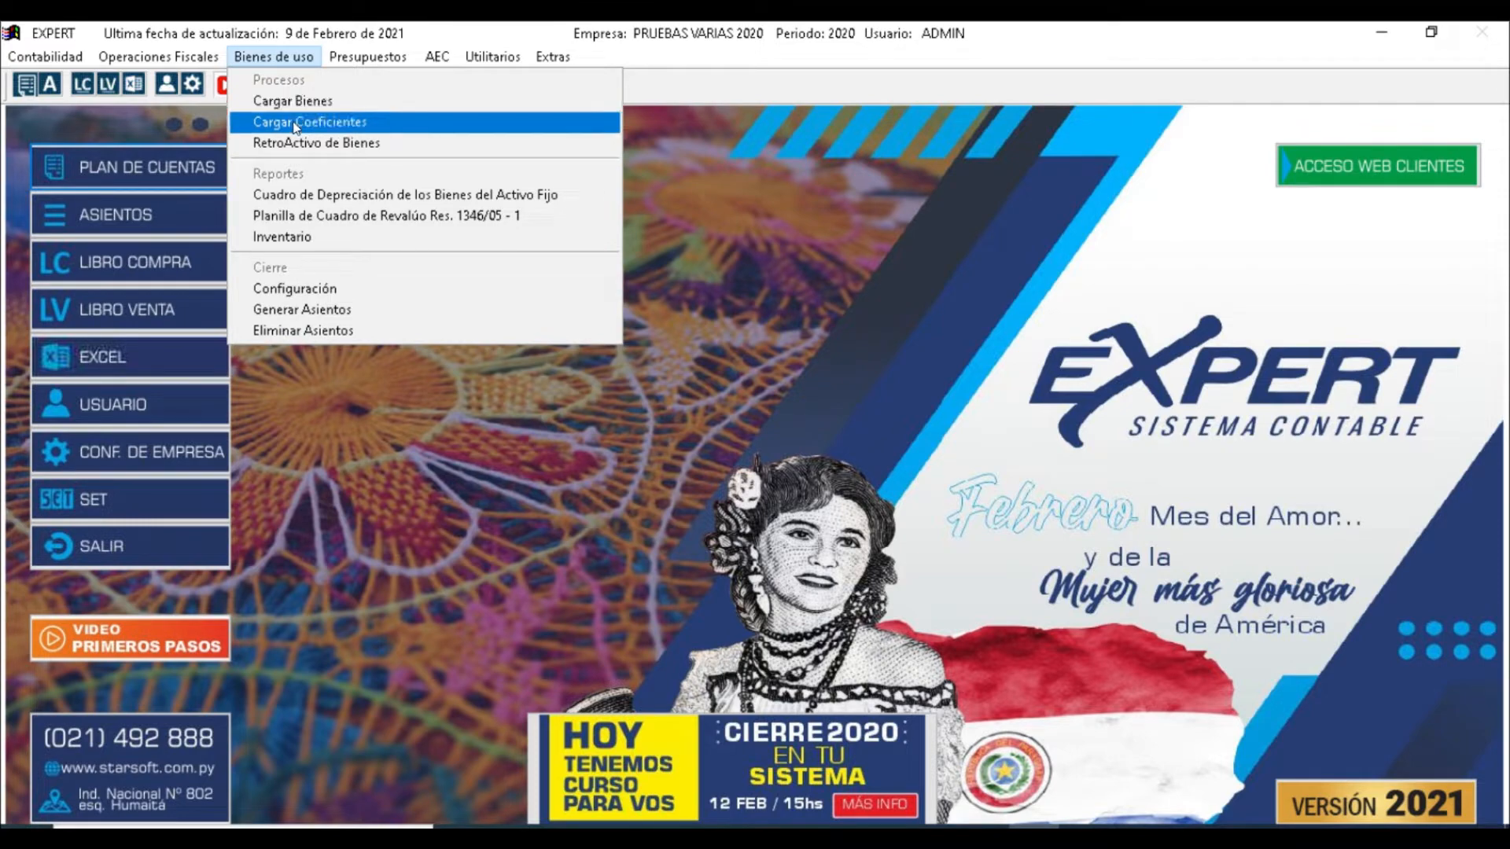
{"action": "left_click", "coordinate": [295, 124]}
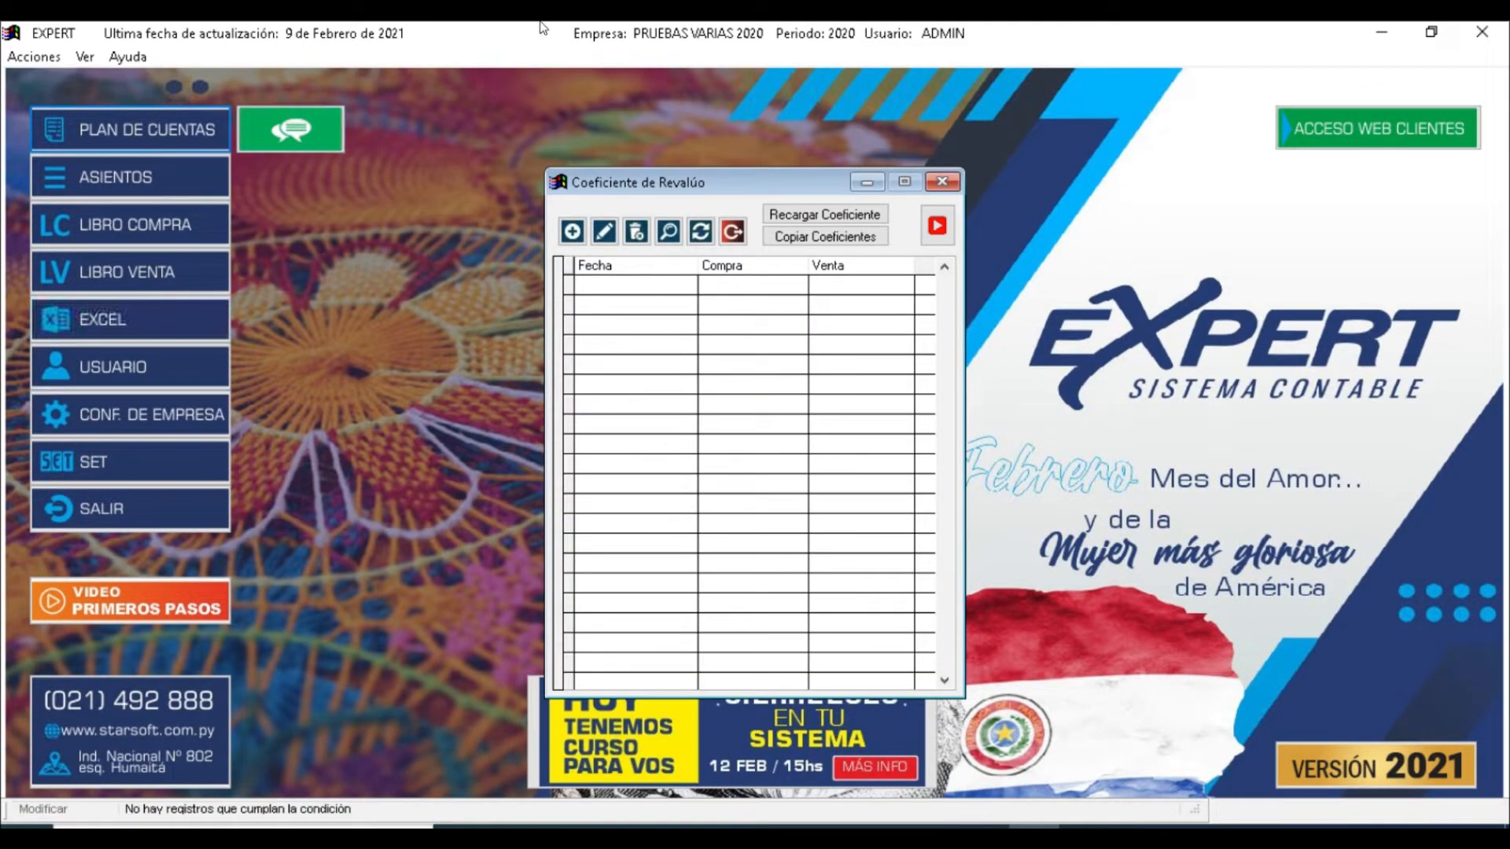
{"action": "left_click", "coordinate": [825, 216]}
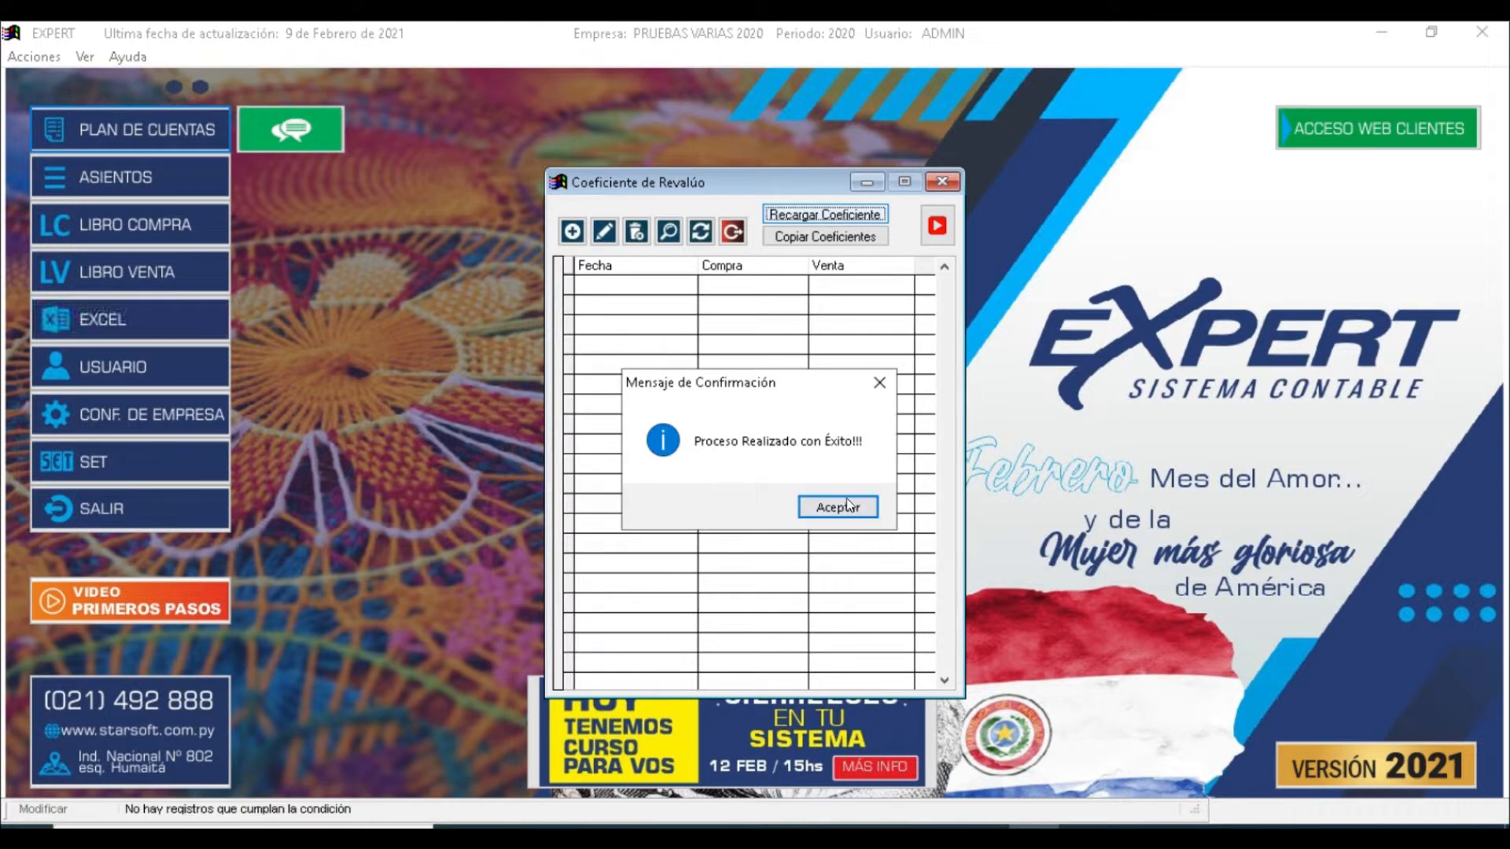
{"action": "left_click", "coordinate": [849, 510]}
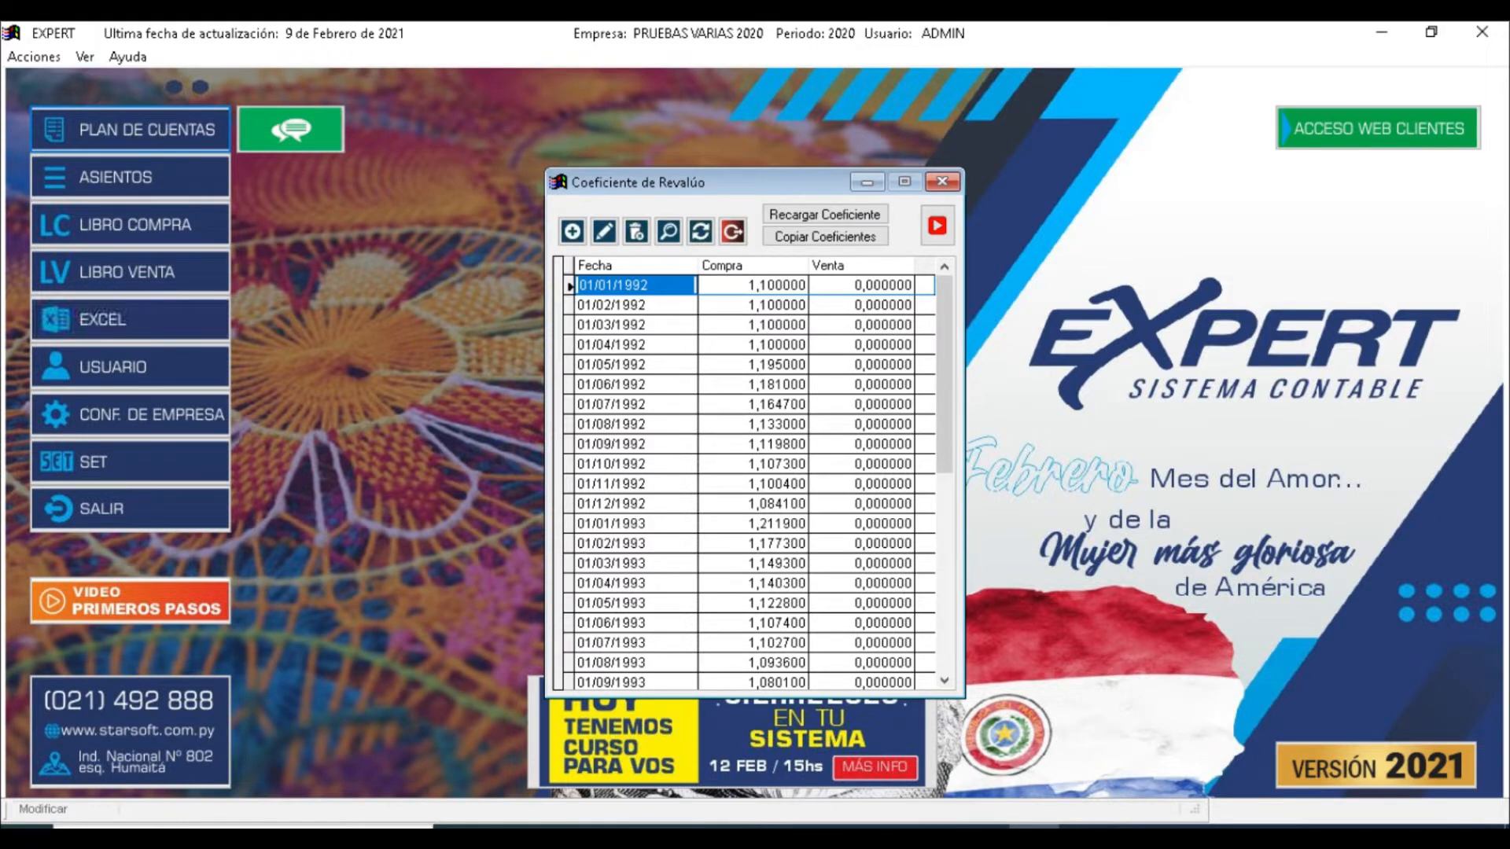
{"action": "key", "text": "Up"}
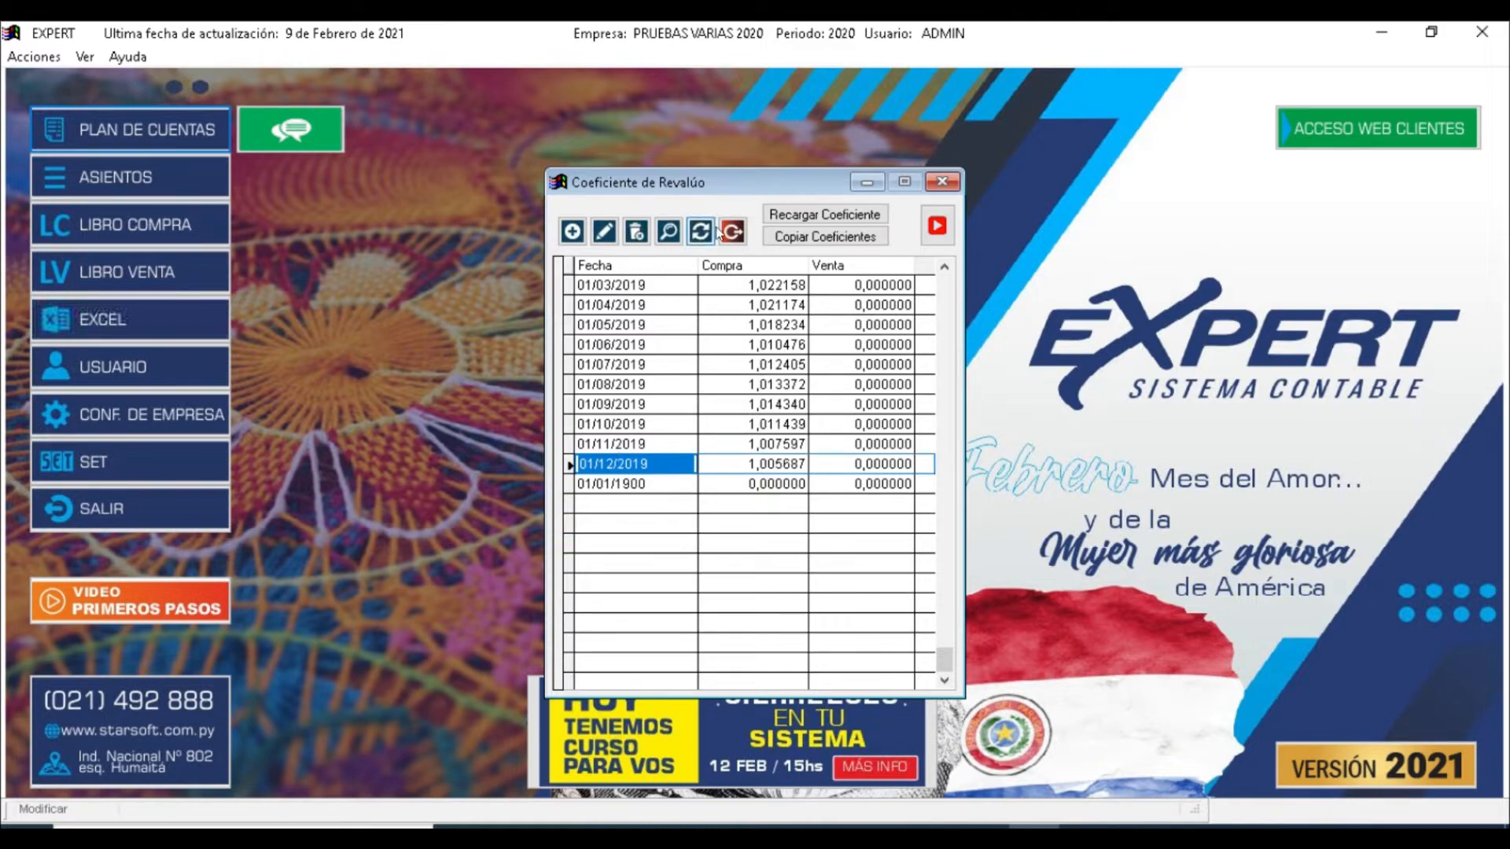
{"action": "left_click", "coordinate": [732, 231]}
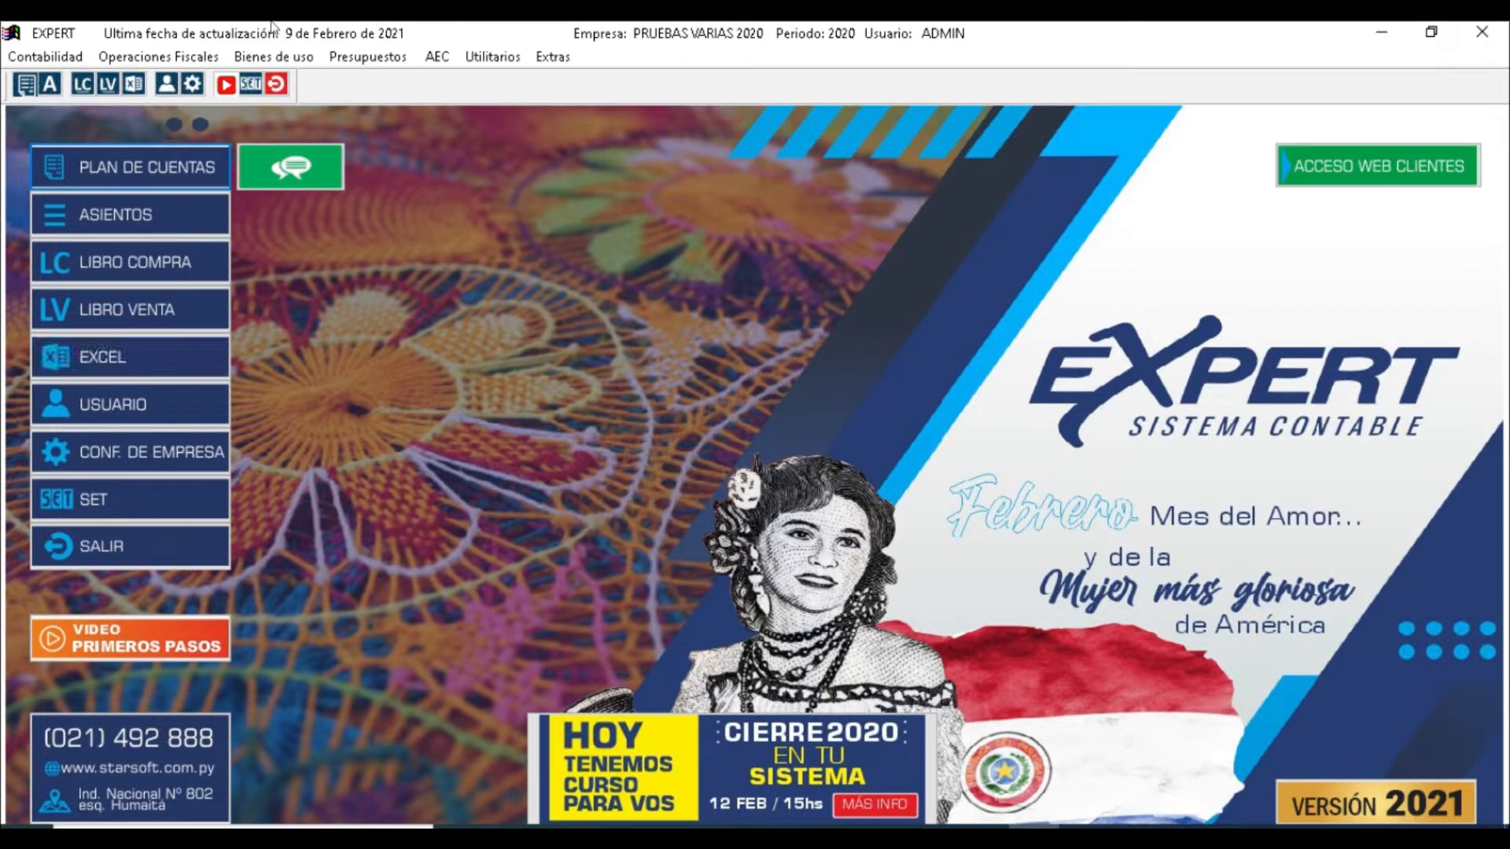
Copy the fixed assets from PRUEBAS VARIAS 2019 - Período 2019 into the current company and refresh the asset list.
{"action": "left_click", "coordinate": [275, 57]}
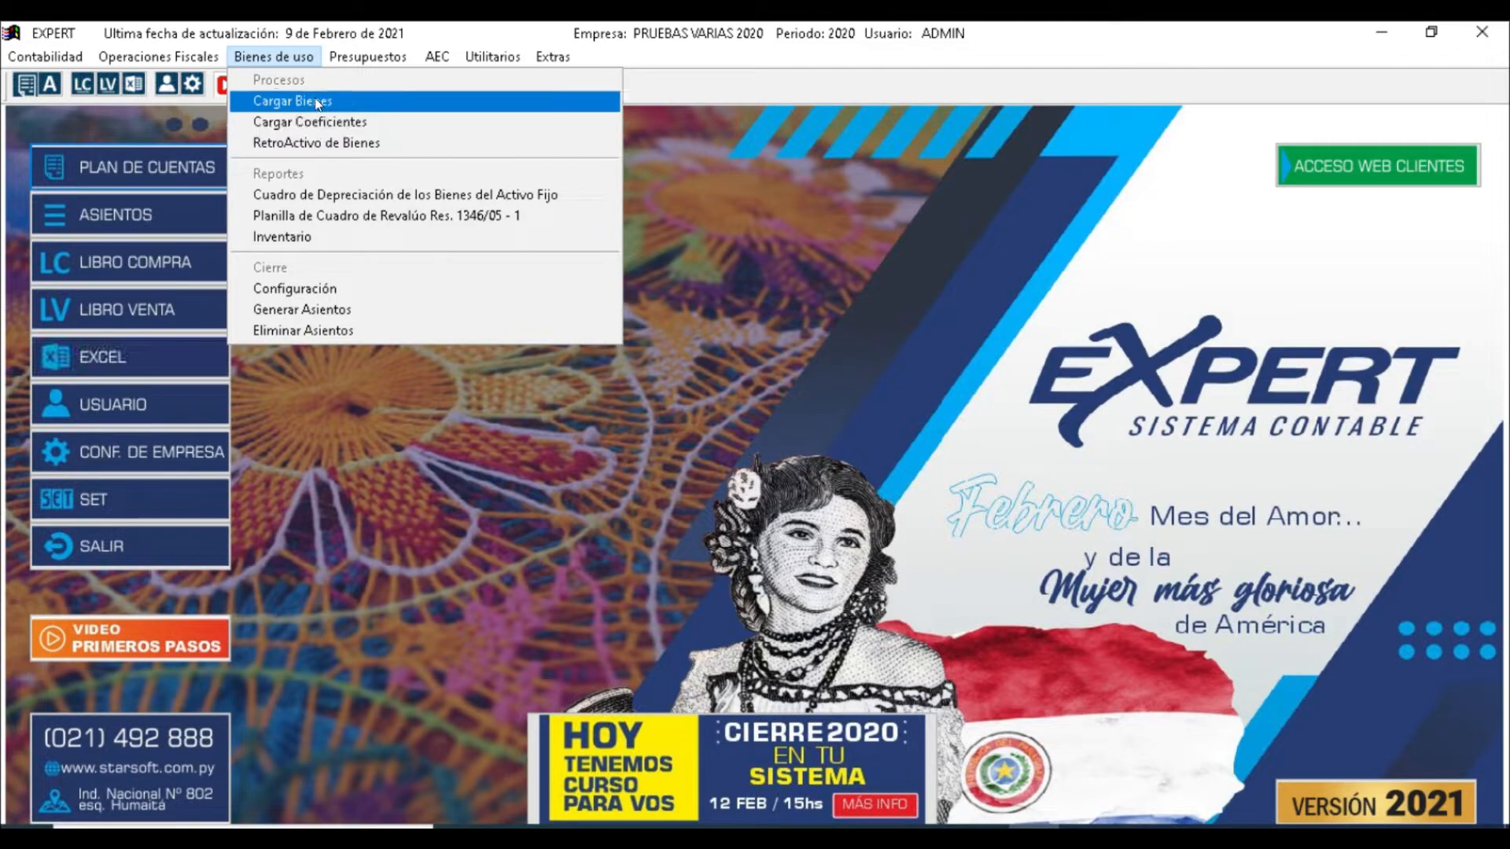
{"action": "left_click", "coordinate": [314, 101]}
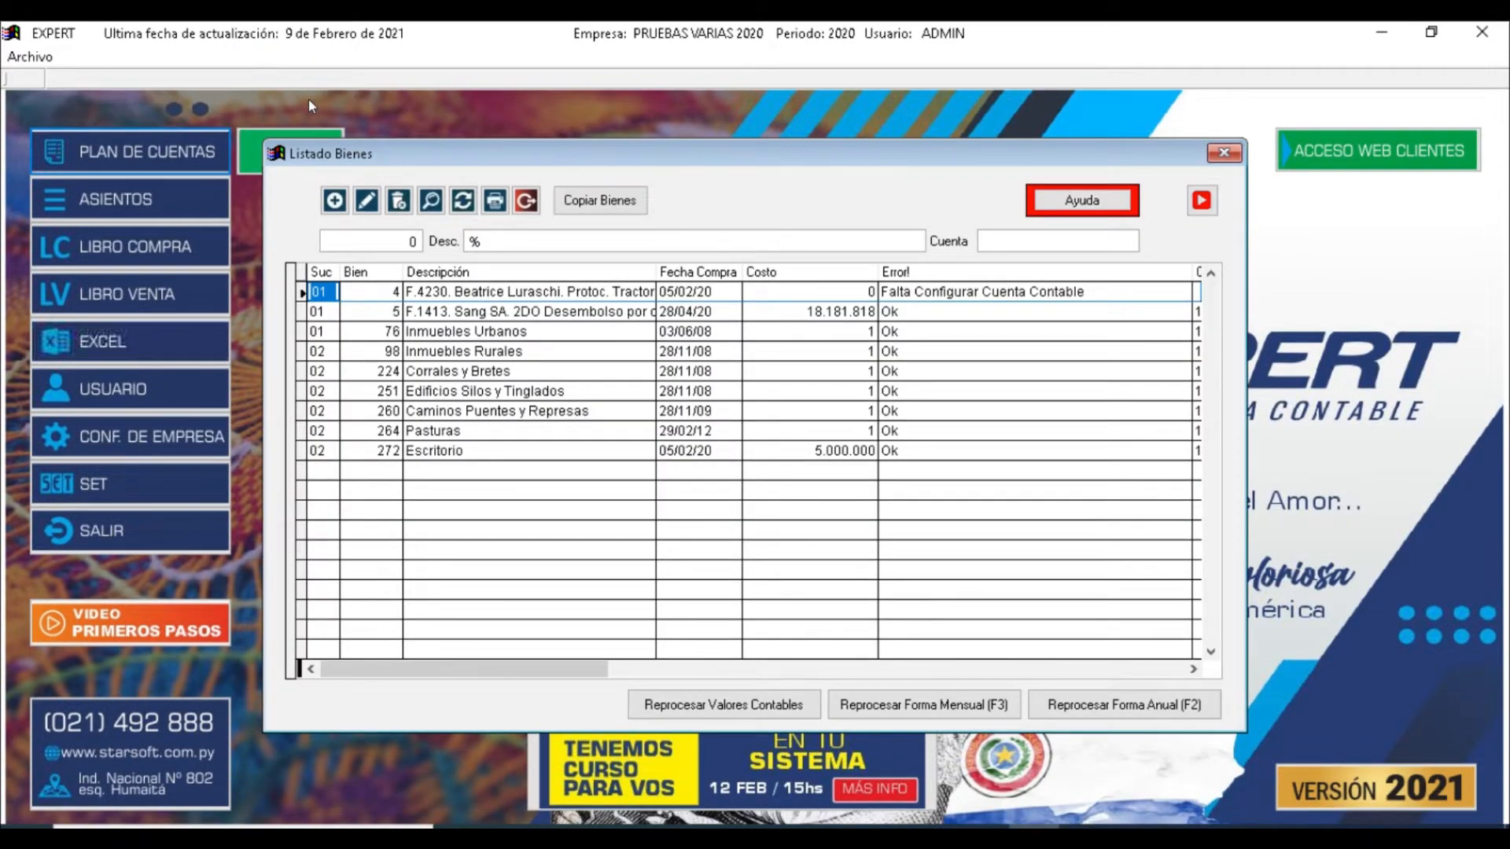
{"action": "left_click", "coordinate": [603, 205]}
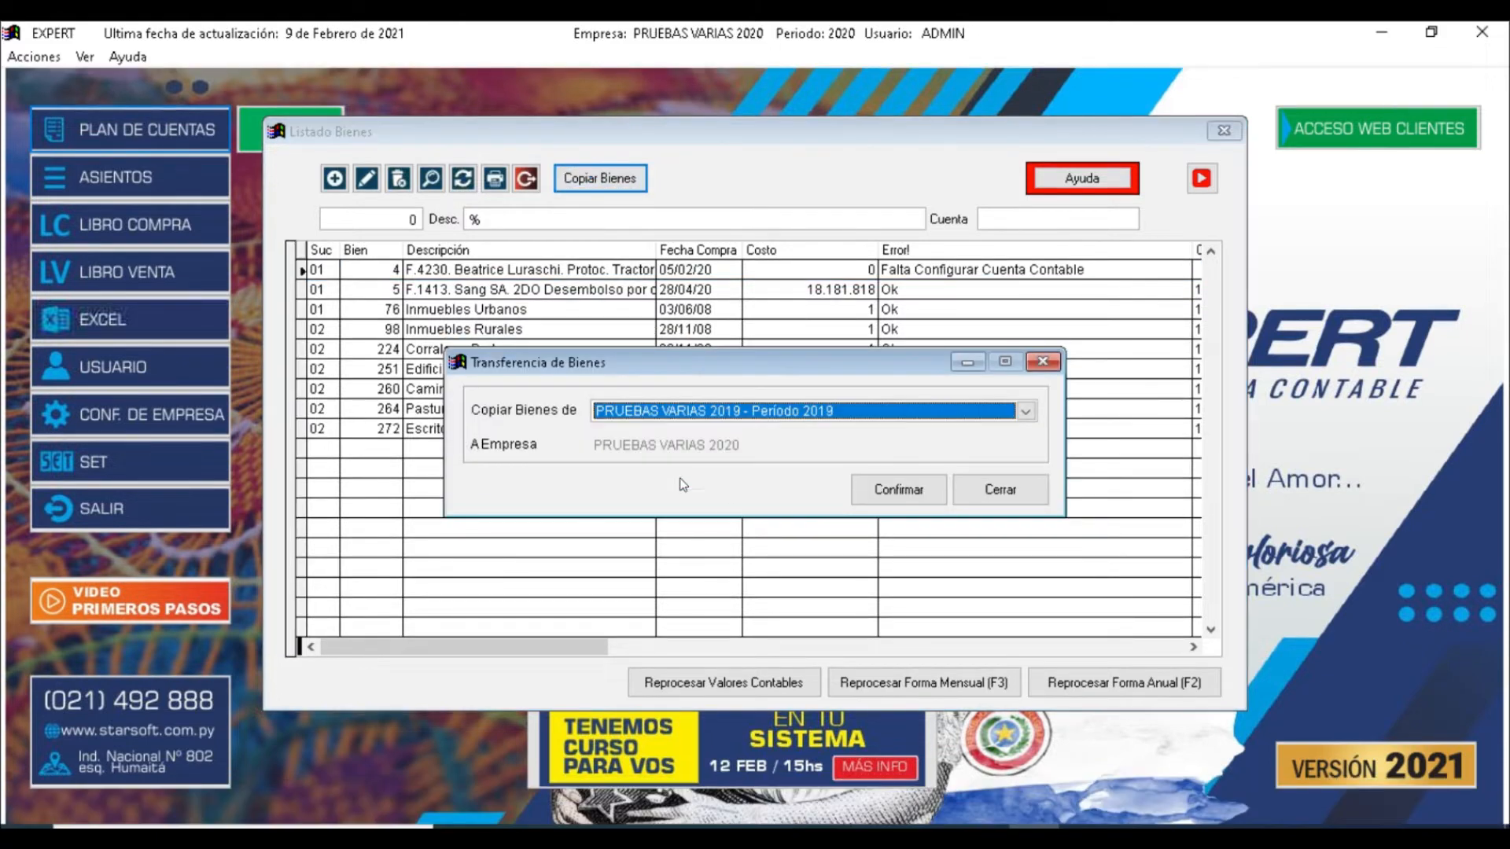
{"action": "left_click", "coordinate": [1026, 412]}
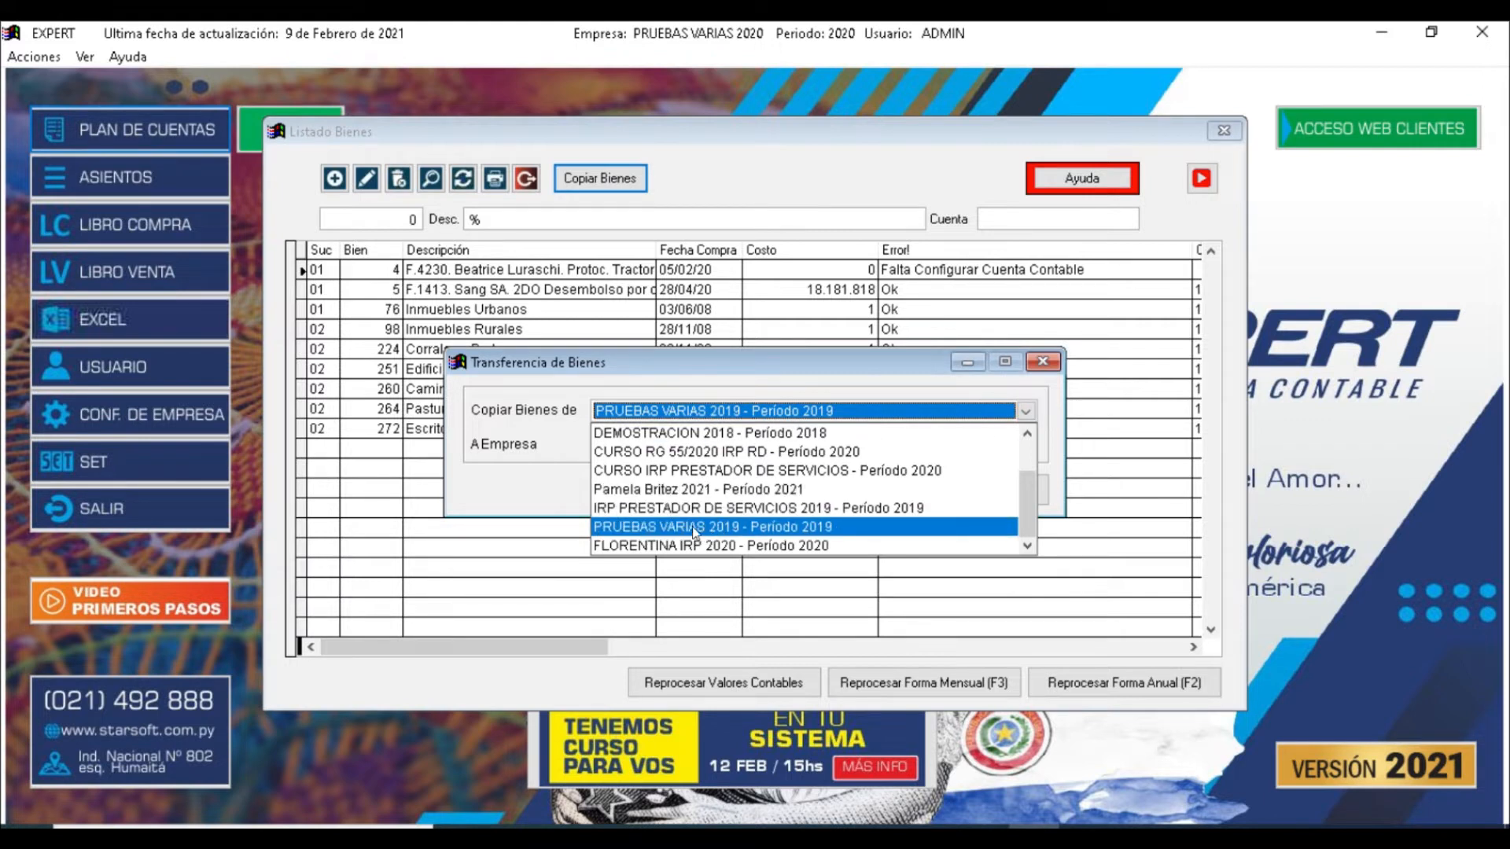
{"action": "left_click", "coordinate": [719, 527]}
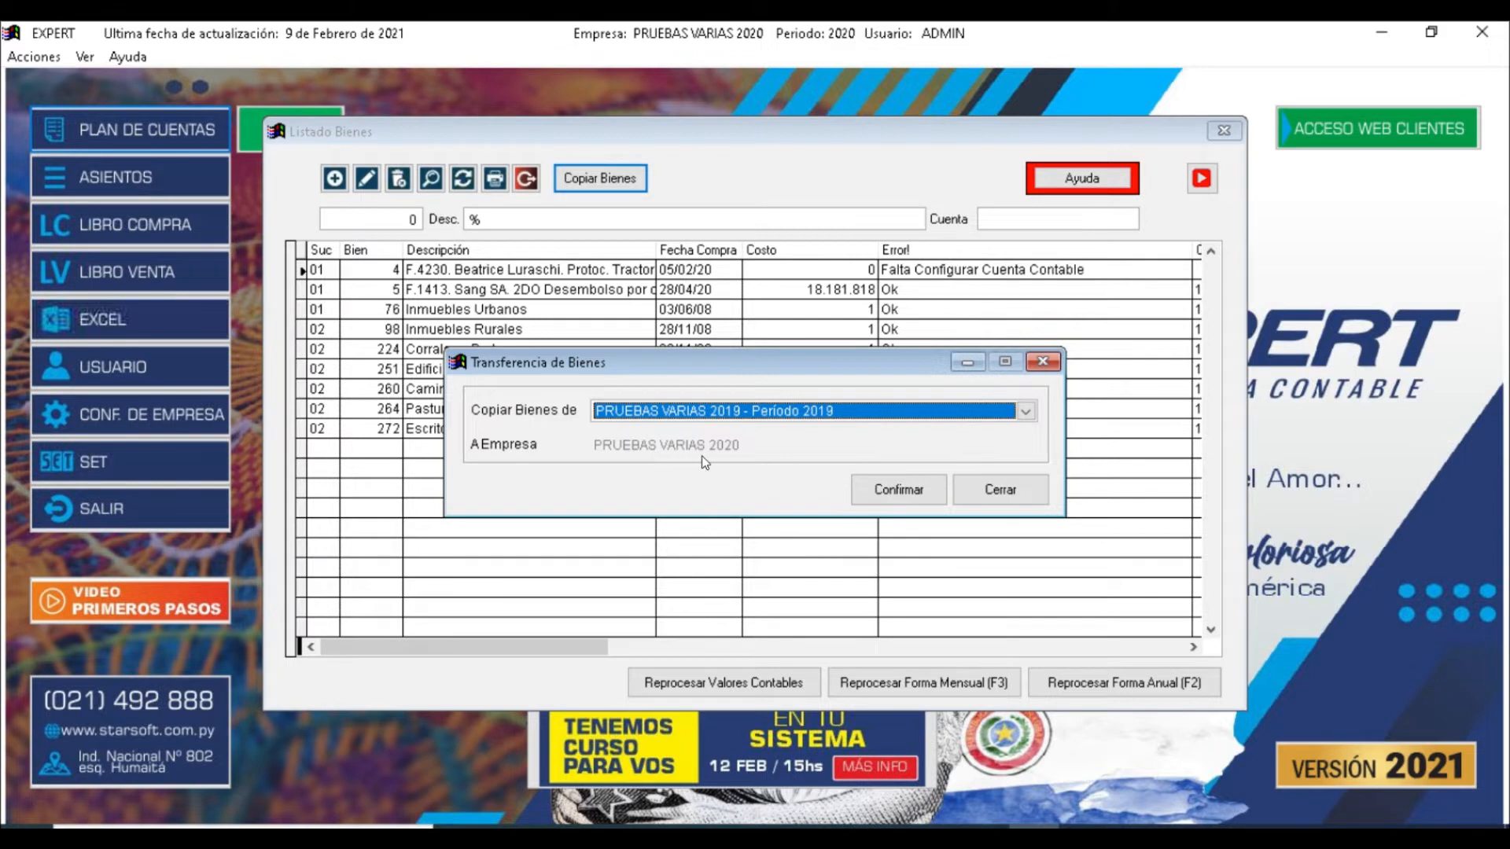
{"action": "left_click", "coordinate": [901, 492]}
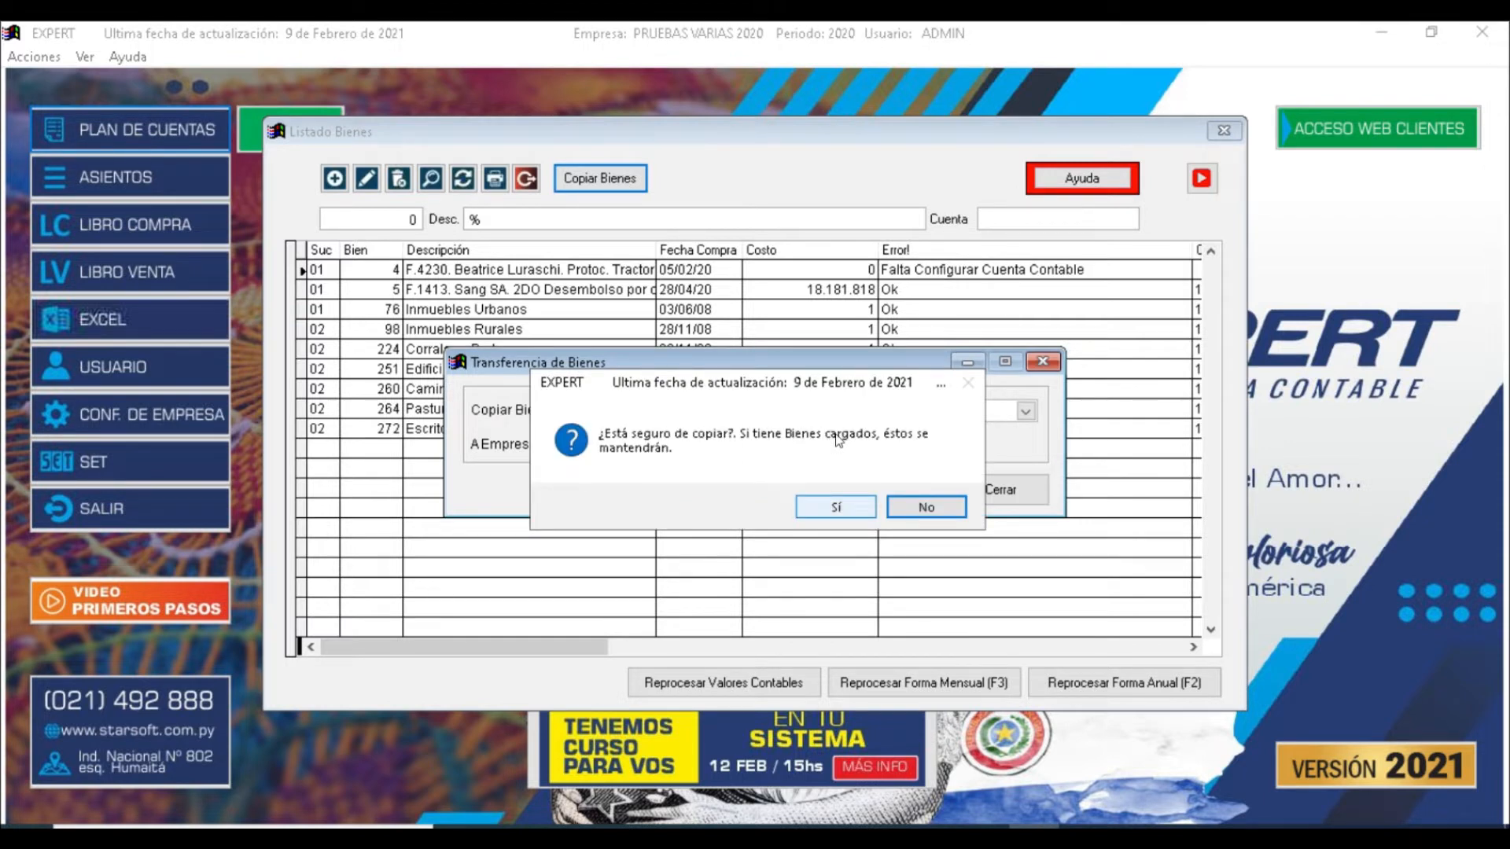
{"action": "left_click", "coordinate": [836, 508]}
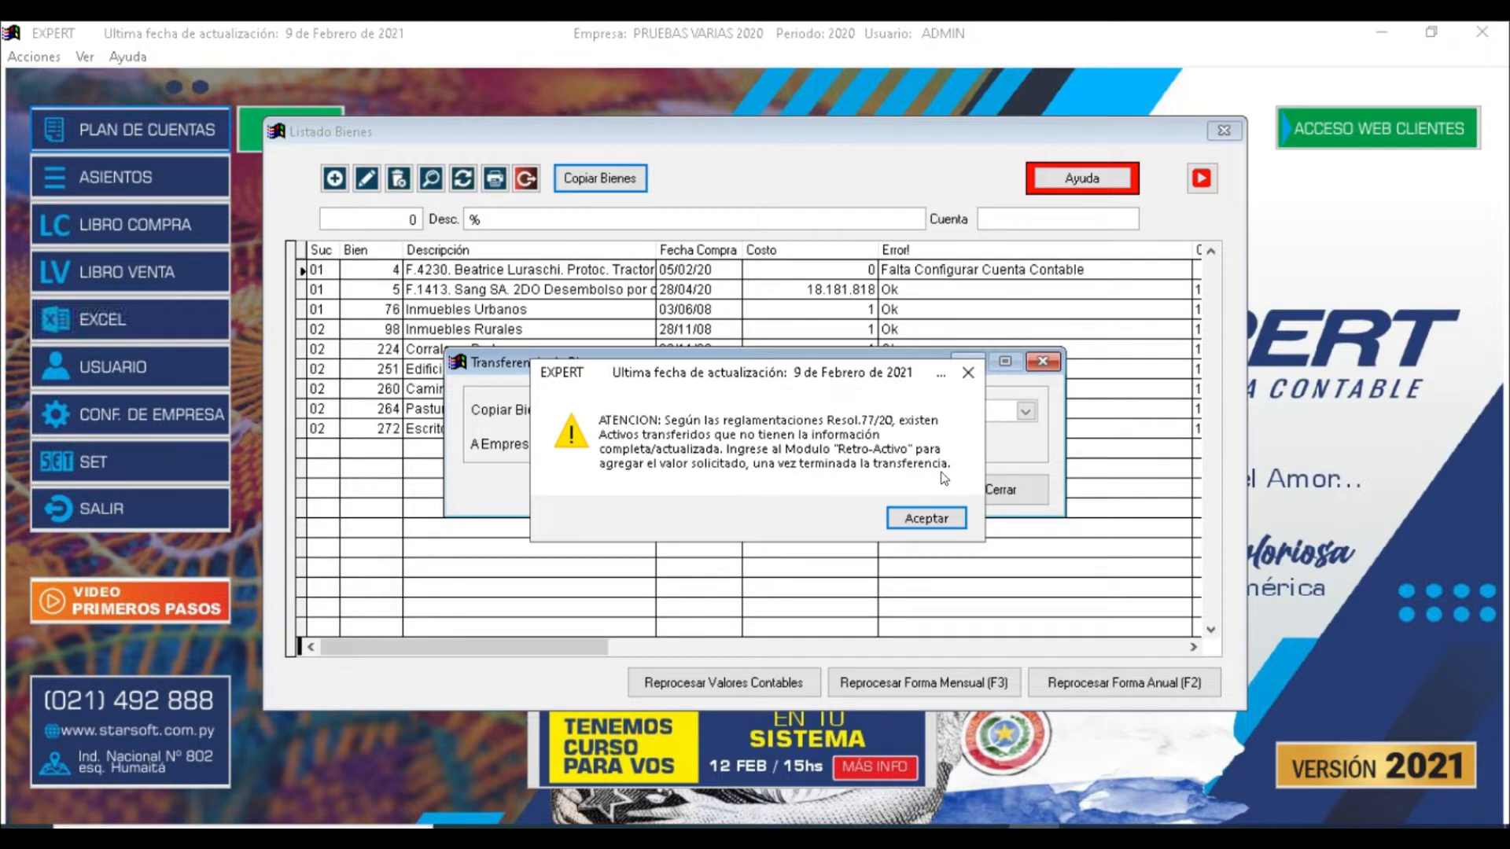
{"action": "left_click", "coordinate": [933, 519]}
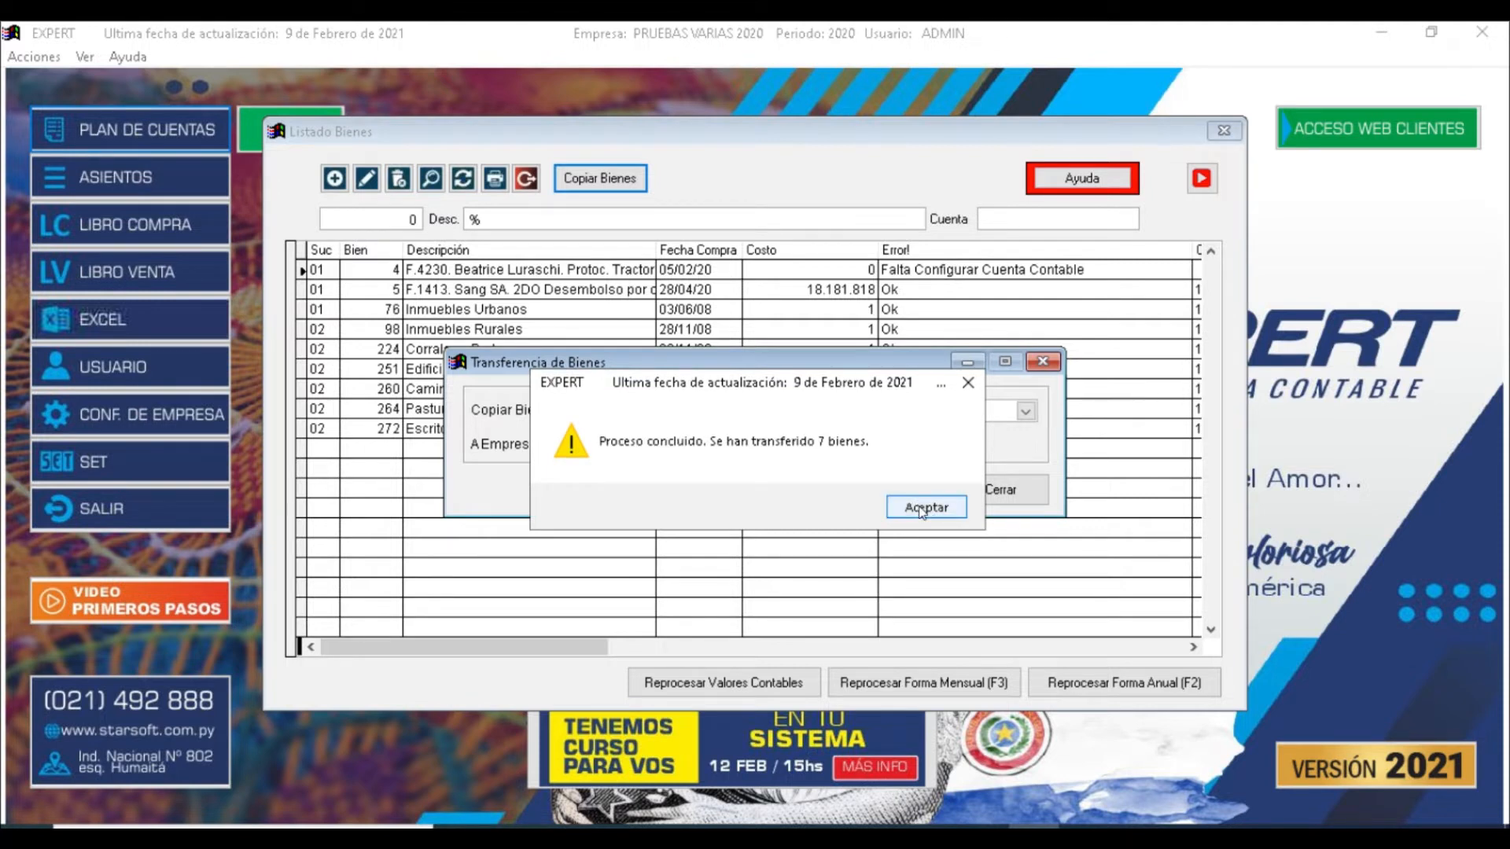
{"action": "left_click", "coordinate": [925, 508]}
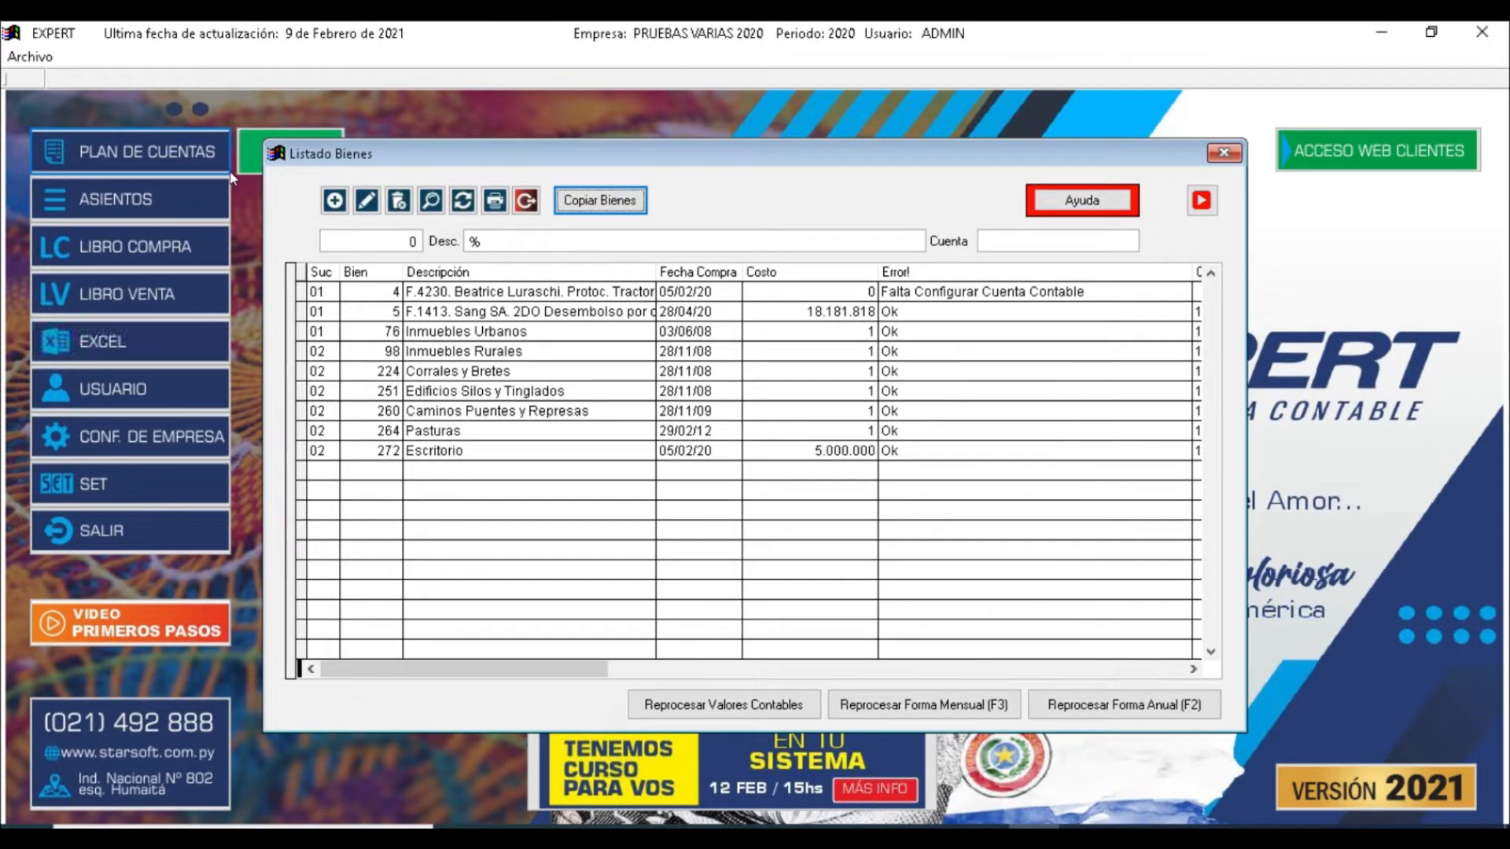
{"action": "left_click", "coordinate": [462, 203]}
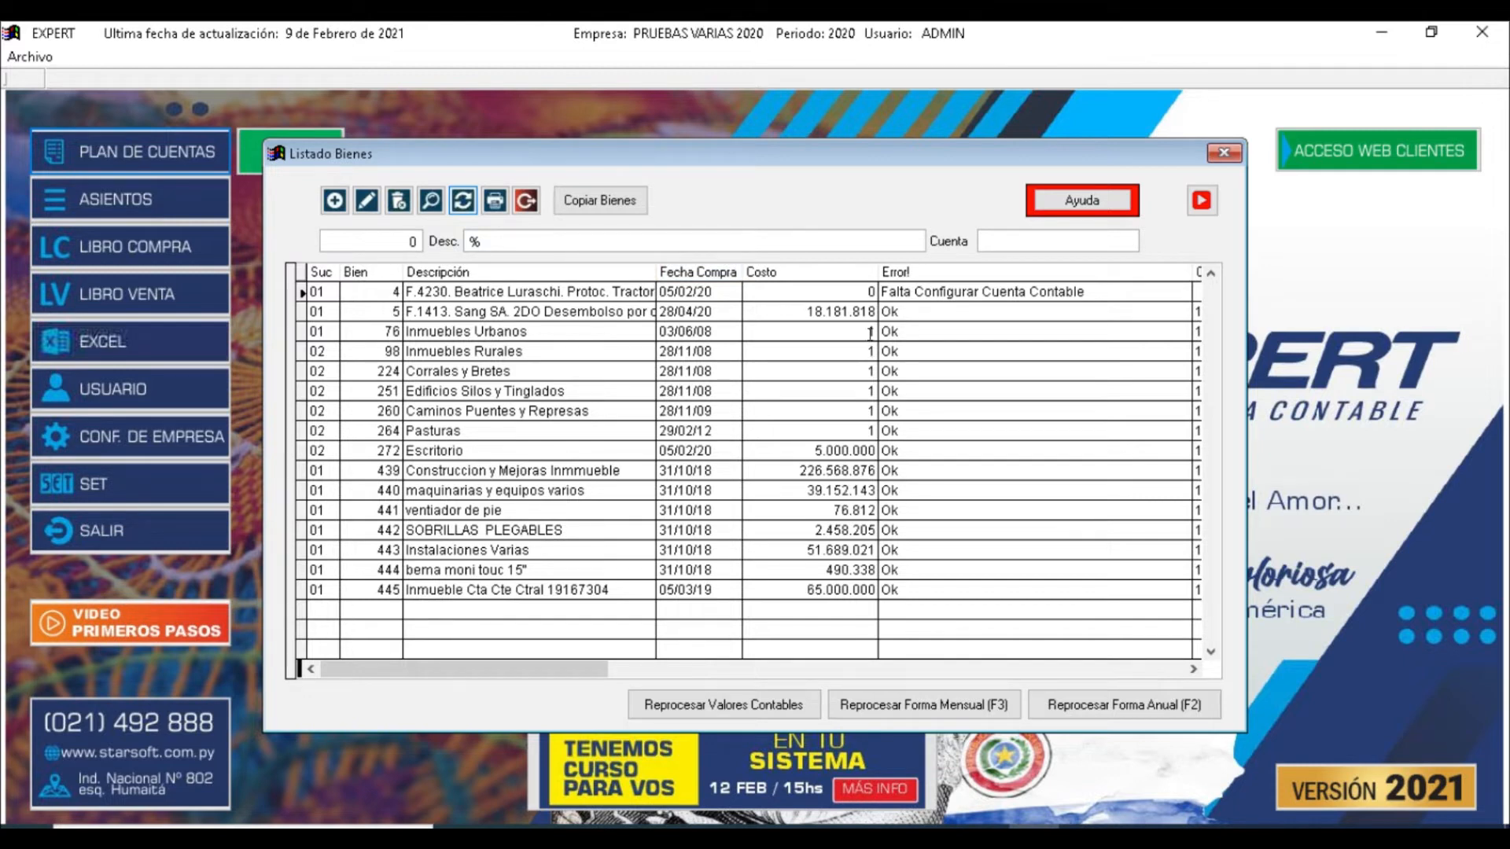
Go through the refreshed asset list from the first row to the last and back, checking costs and error statuses.
{"action": "left_click", "coordinate": [607, 291]}
{"action": "key", "text": "Down"}
{"action": "key", "text": "Down"}
{"action": "key", "text": "Down"}
{"action": "key", "text": "Down"}
{"action": "key", "text": "Down"}
{"action": "key", "text": "Down"}
{"action": "key", "text": "Down"}
{"action": "key", "text": "Down"}
{"action": "key", "text": "Down"}
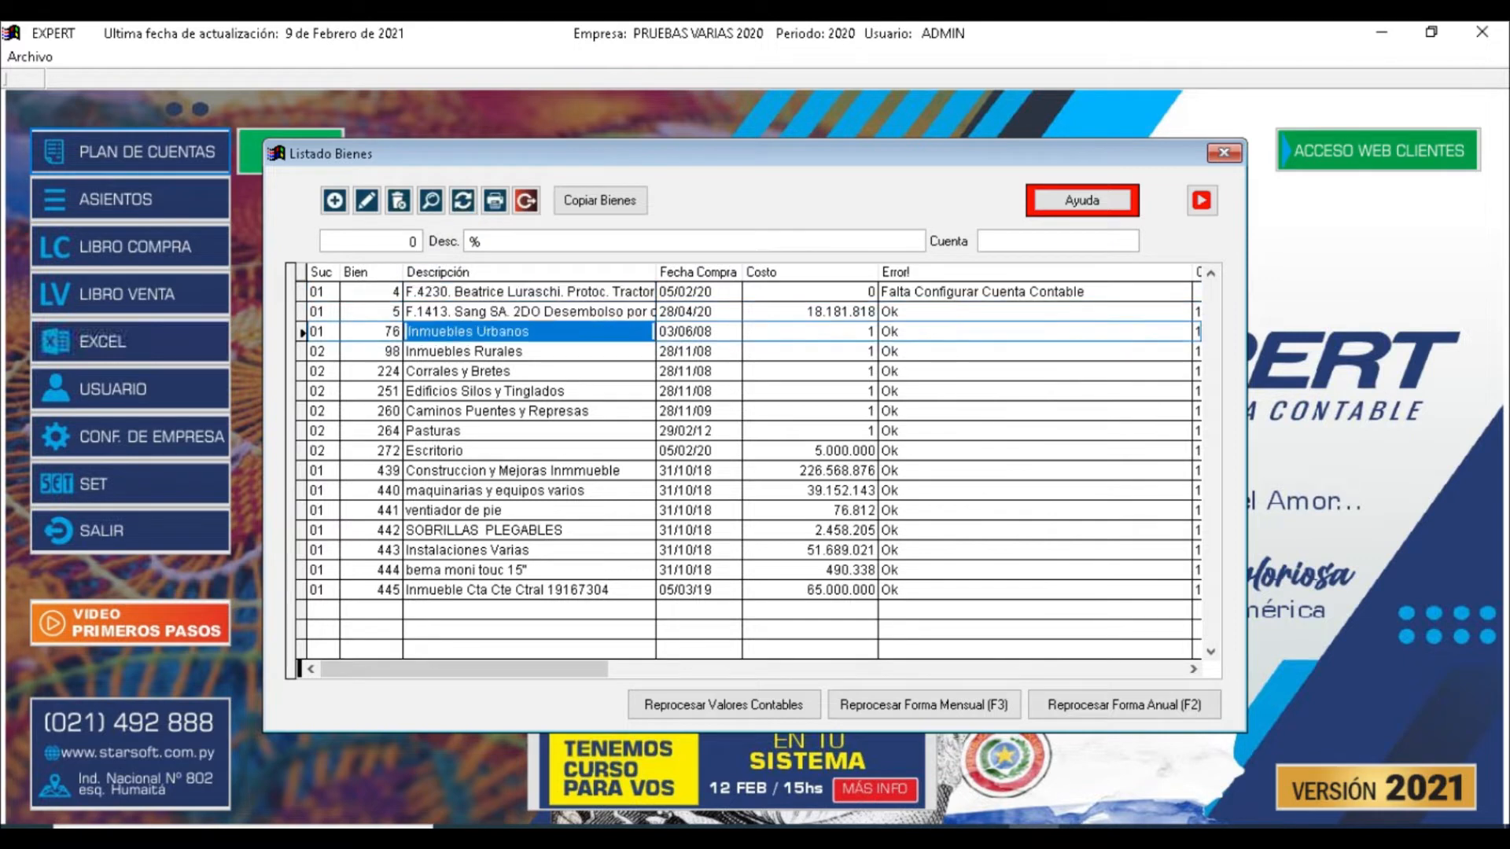
{"action": "key", "text": "Down"}
{"action": "key", "text": "Down"}
{"action": "key", "text": "Down"}
{"action": "key", "text": "Down"}
{"action": "key", "text": "Down"}
{"action": "key", "text": "Down"}
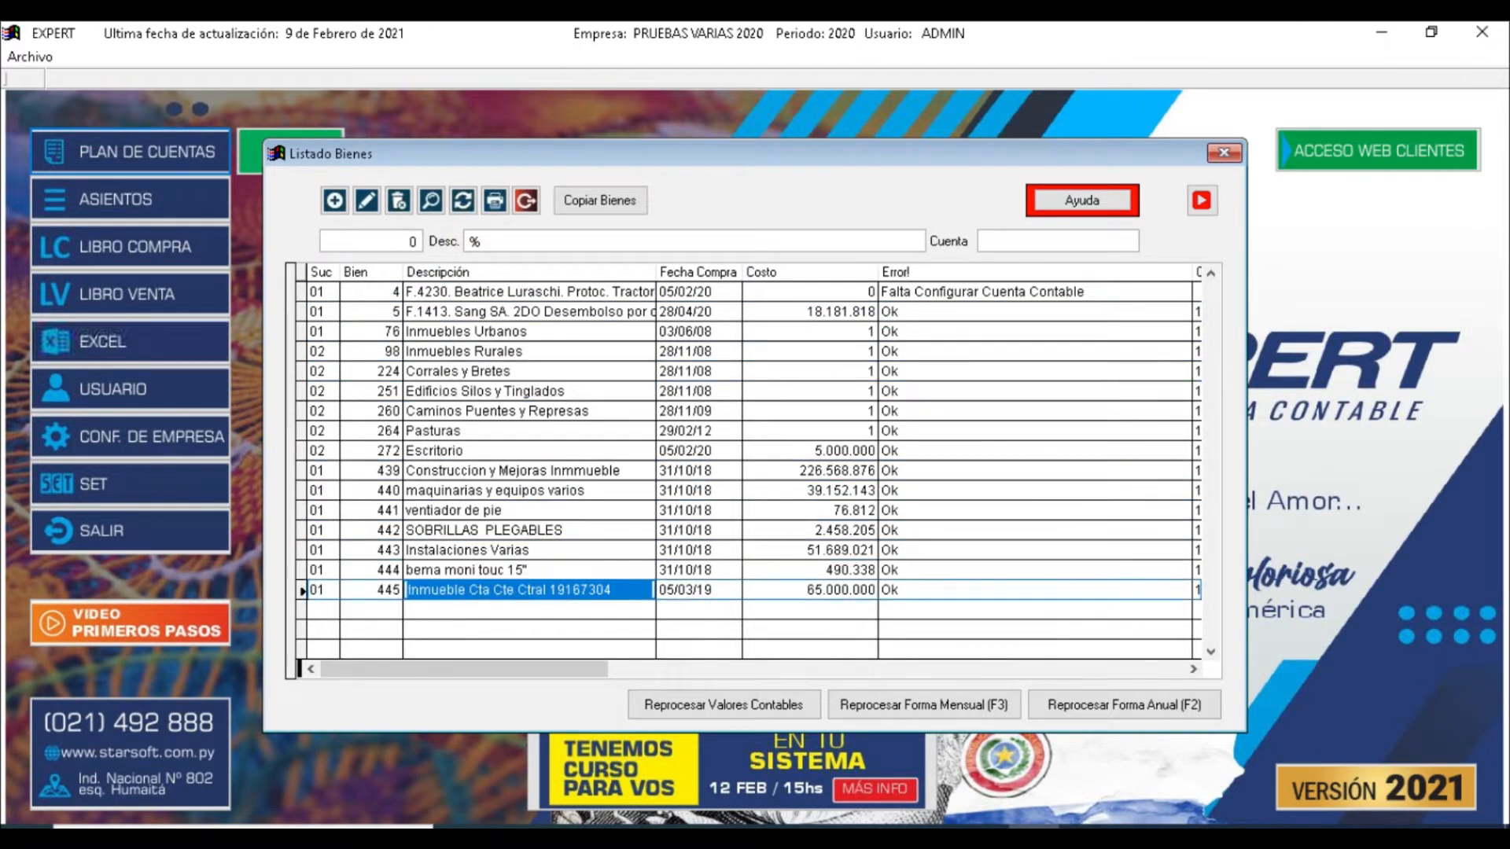
{"action": "key", "text": "Up"}
{"action": "key", "text": "Up"}
{"action": "key", "text": "Up"}
{"action": "key", "text": "Up"}
{"action": "key", "text": "Up"}
{"action": "key", "text": "Up"}
{"action": "key", "text": "Up"}
{"action": "key", "text": "Up"}
{"action": "key", "text": "Up"}
{"action": "key", "text": "Up"}
{"action": "key", "text": "Up"}
{"action": "key", "text": "Up"}
{"action": "key", "text": "Up"}
{"action": "key", "text": "Up"}
{"action": "key", "text": "Up"}
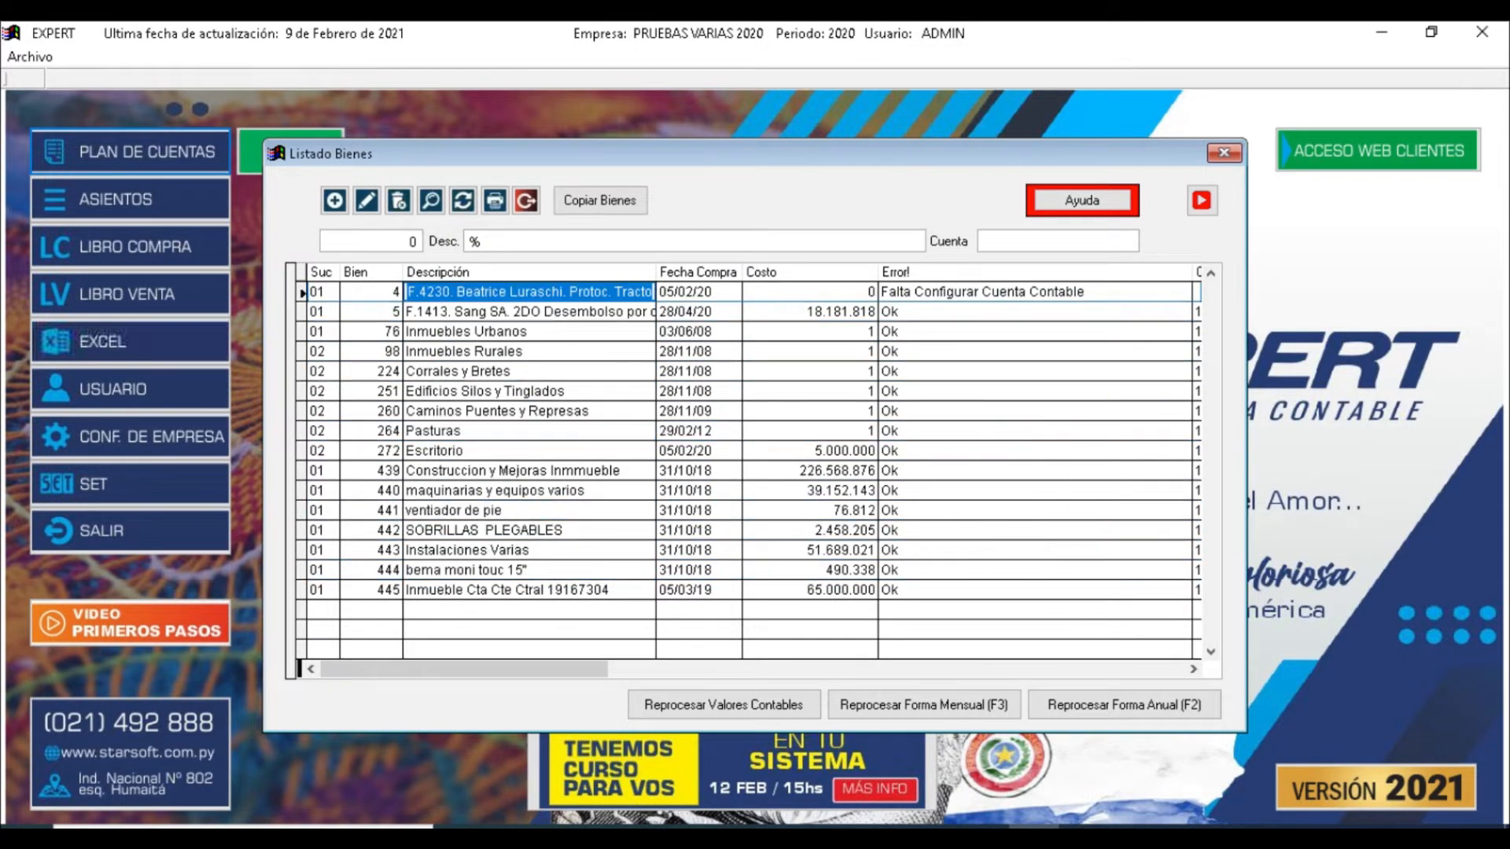
View the Edificios Silos y Tinglados asset record to compare its fiscal and accounting values, and close it.
{"action": "left_click", "coordinate": [535, 396]}
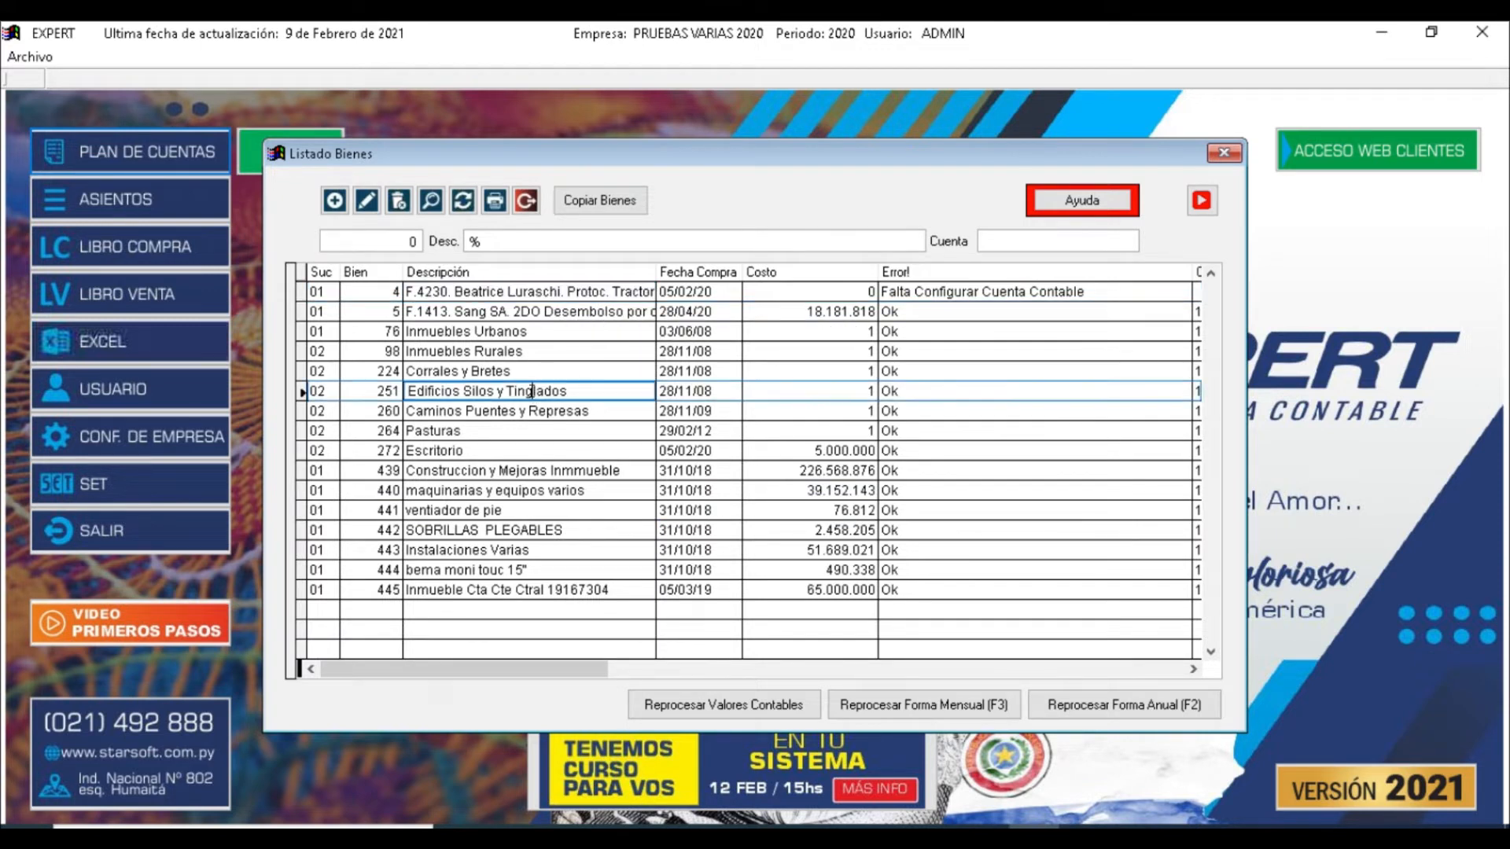
{"action": "left_click", "coordinate": [430, 201]}
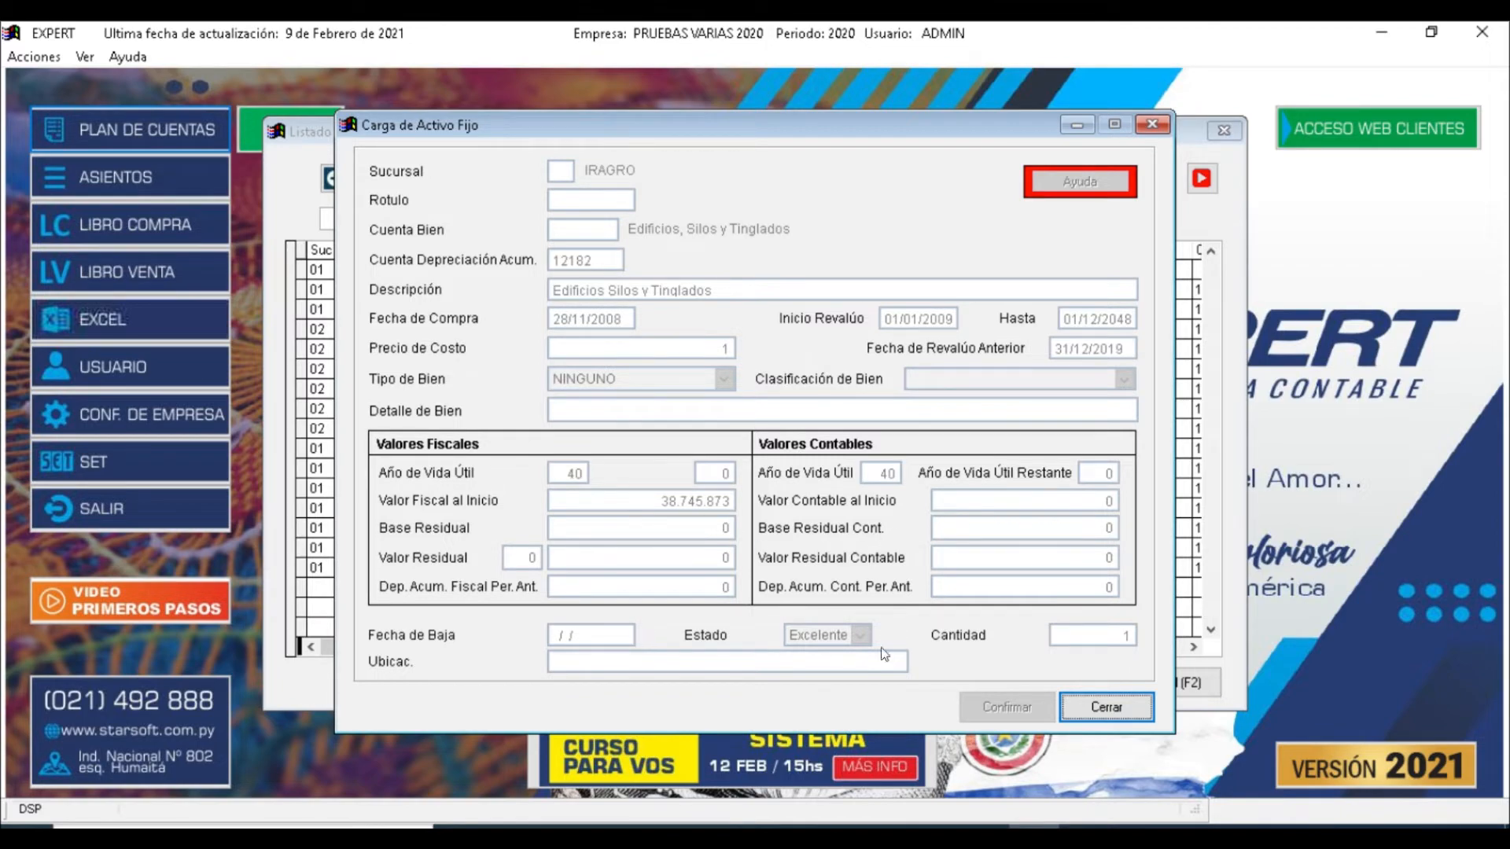
{"action": "left_click", "coordinate": [1127, 707]}
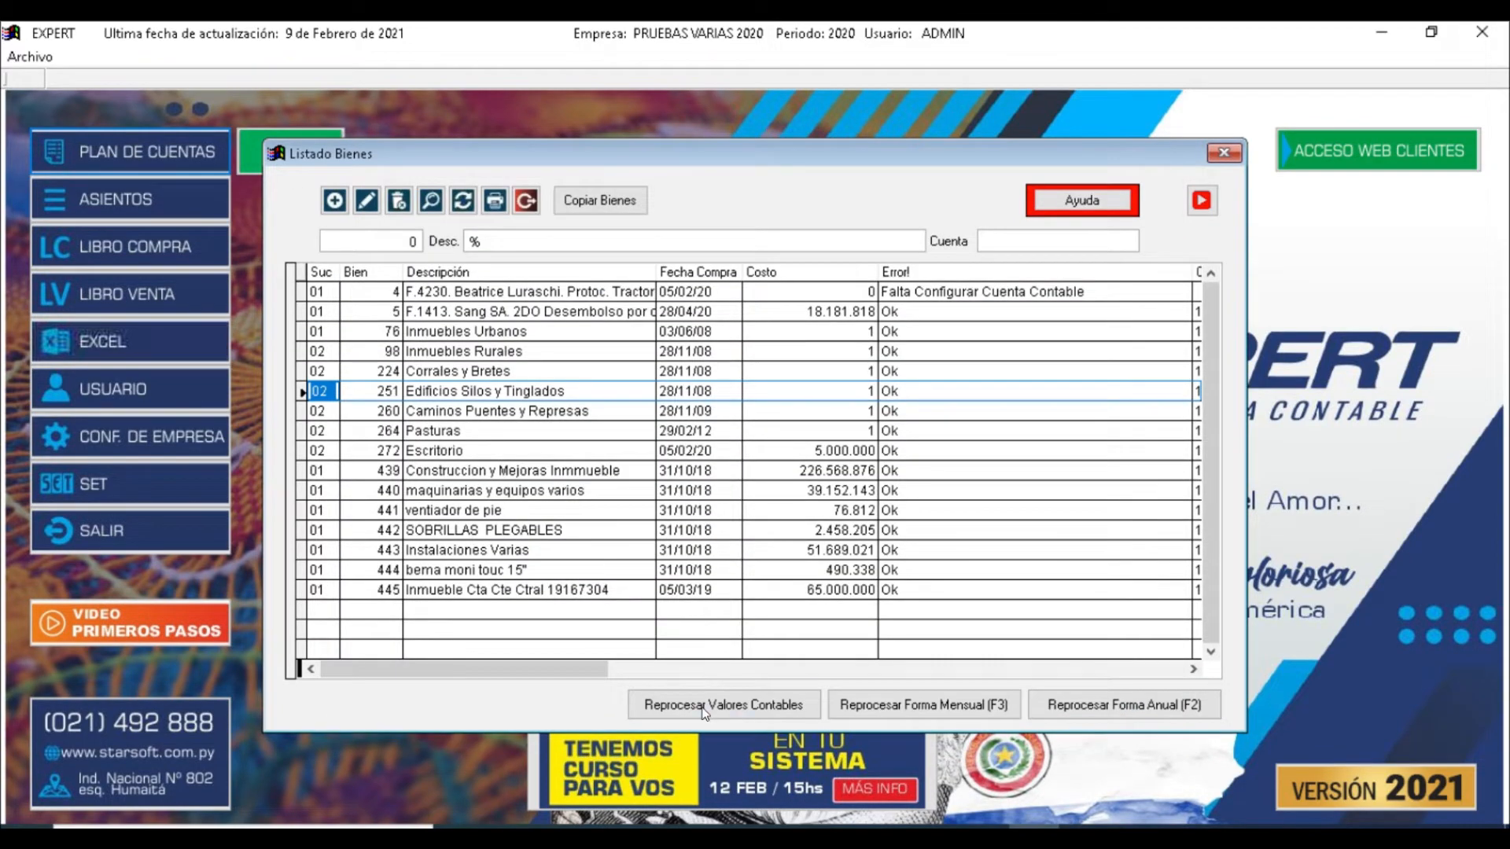
Reprocess the accounting values of all assets with only Actualizar Valores Contable s/ Fiscales enabled.
{"action": "left_click", "coordinate": [755, 707]}
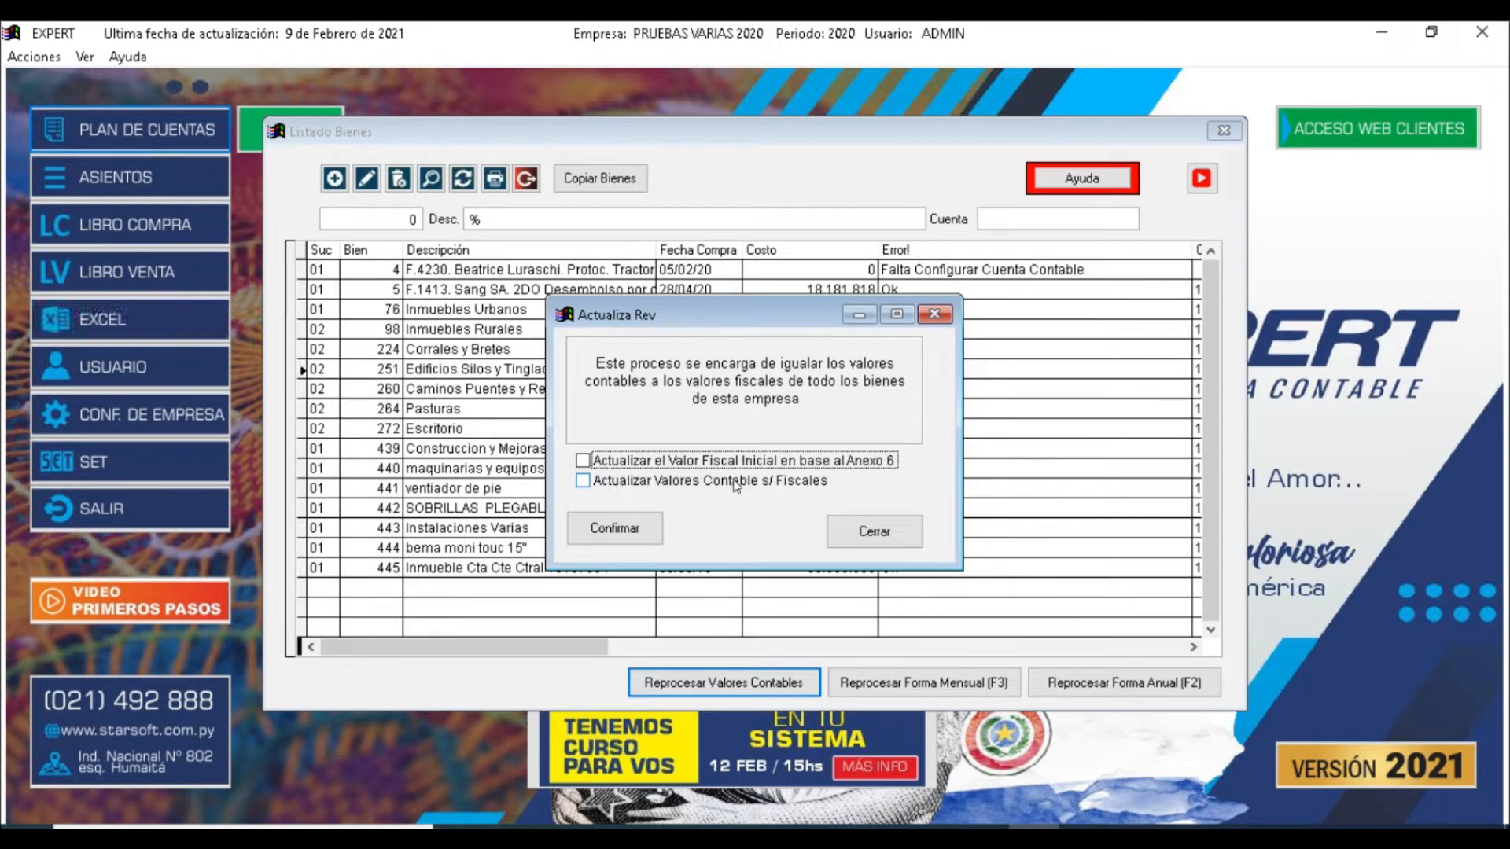
{"action": "left_click", "coordinate": [583, 481]}
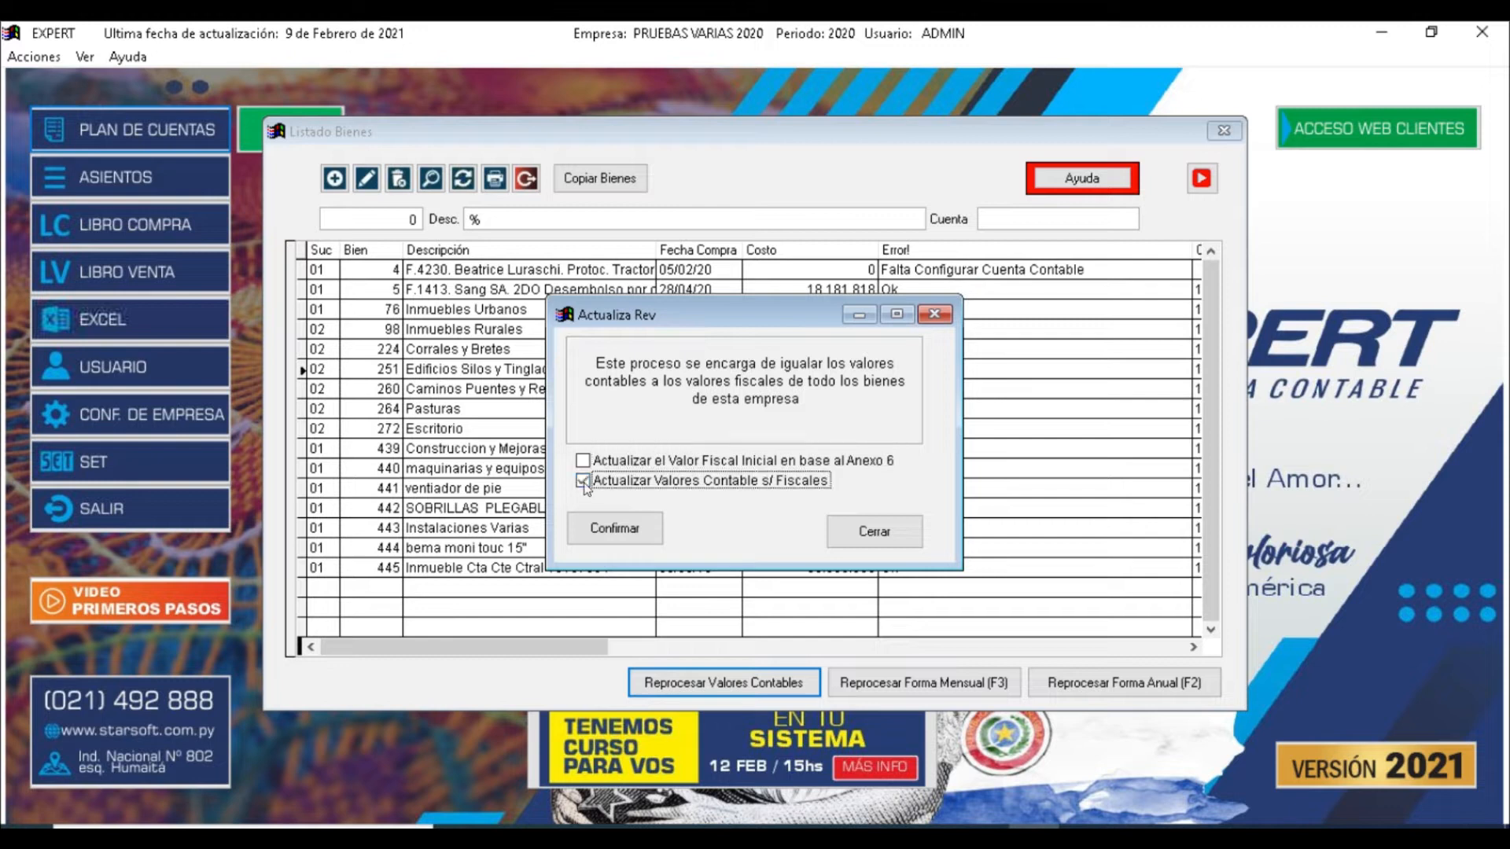
{"action": "left_click", "coordinate": [616, 531]}
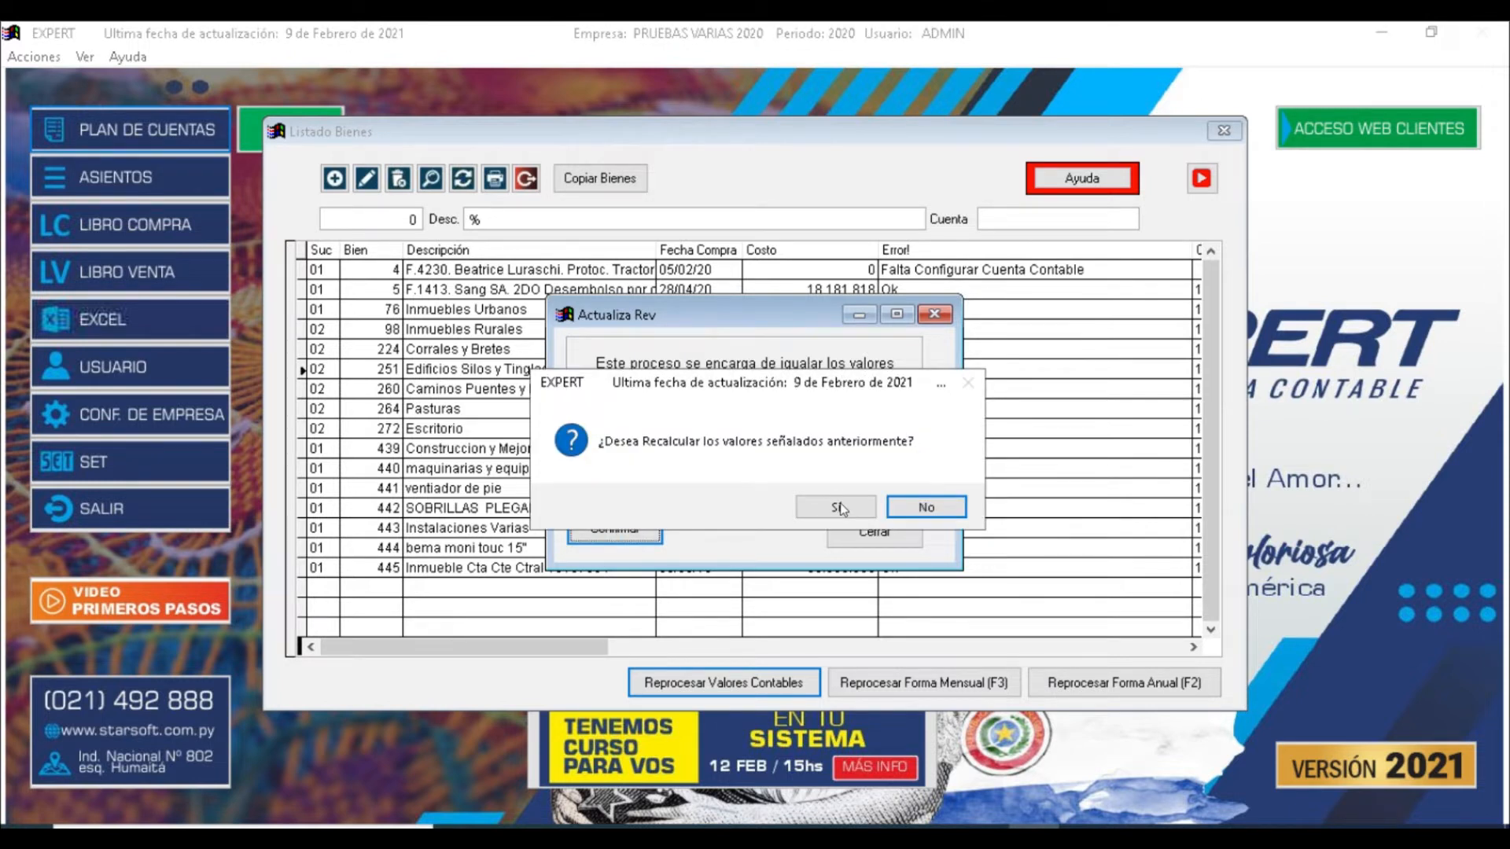
{"action": "left_click", "coordinate": [839, 508]}
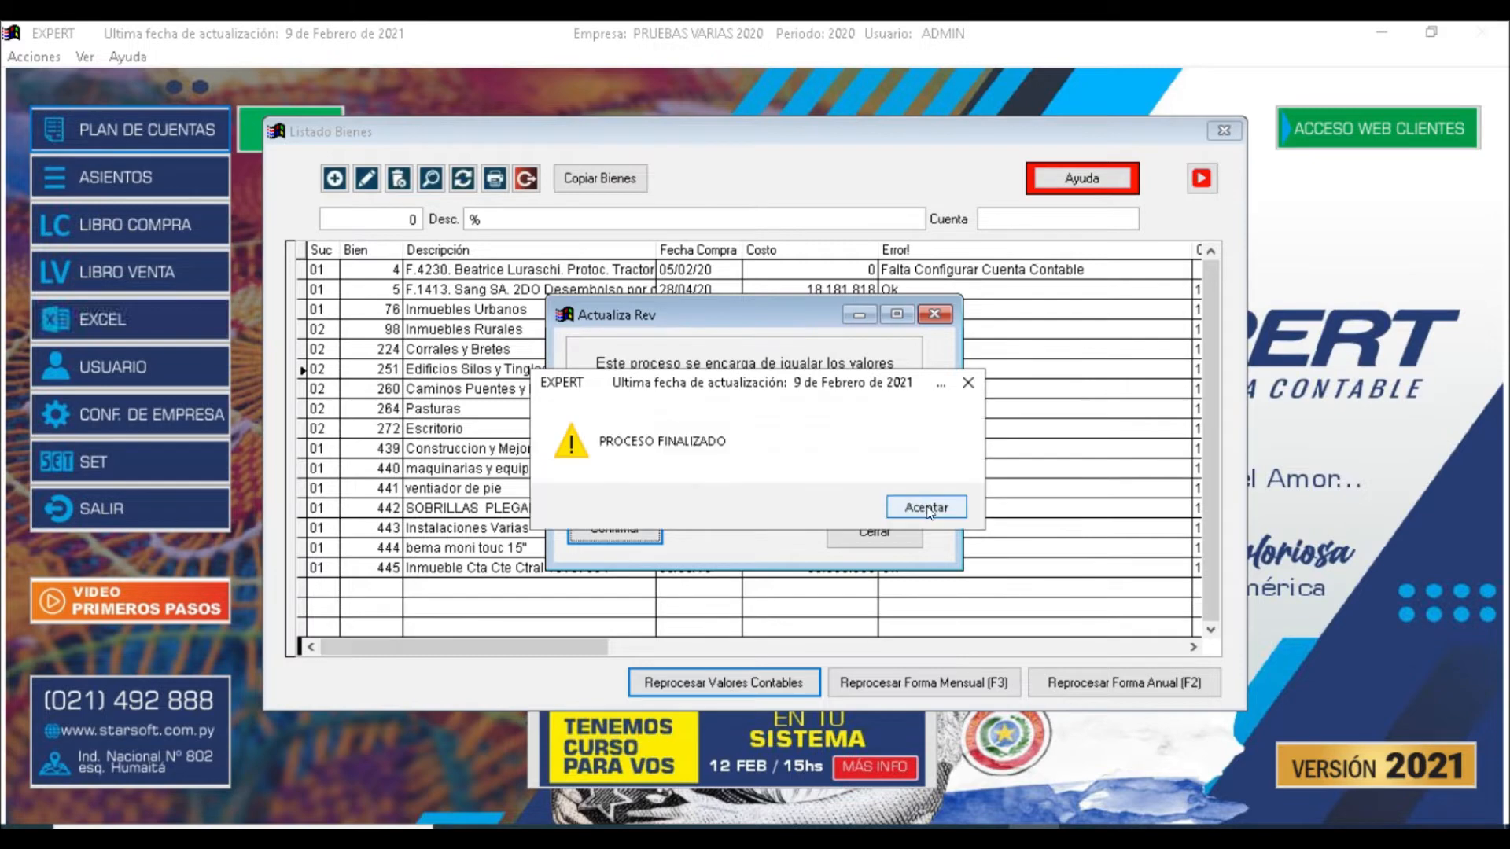
{"action": "left_click", "coordinate": [927, 508]}
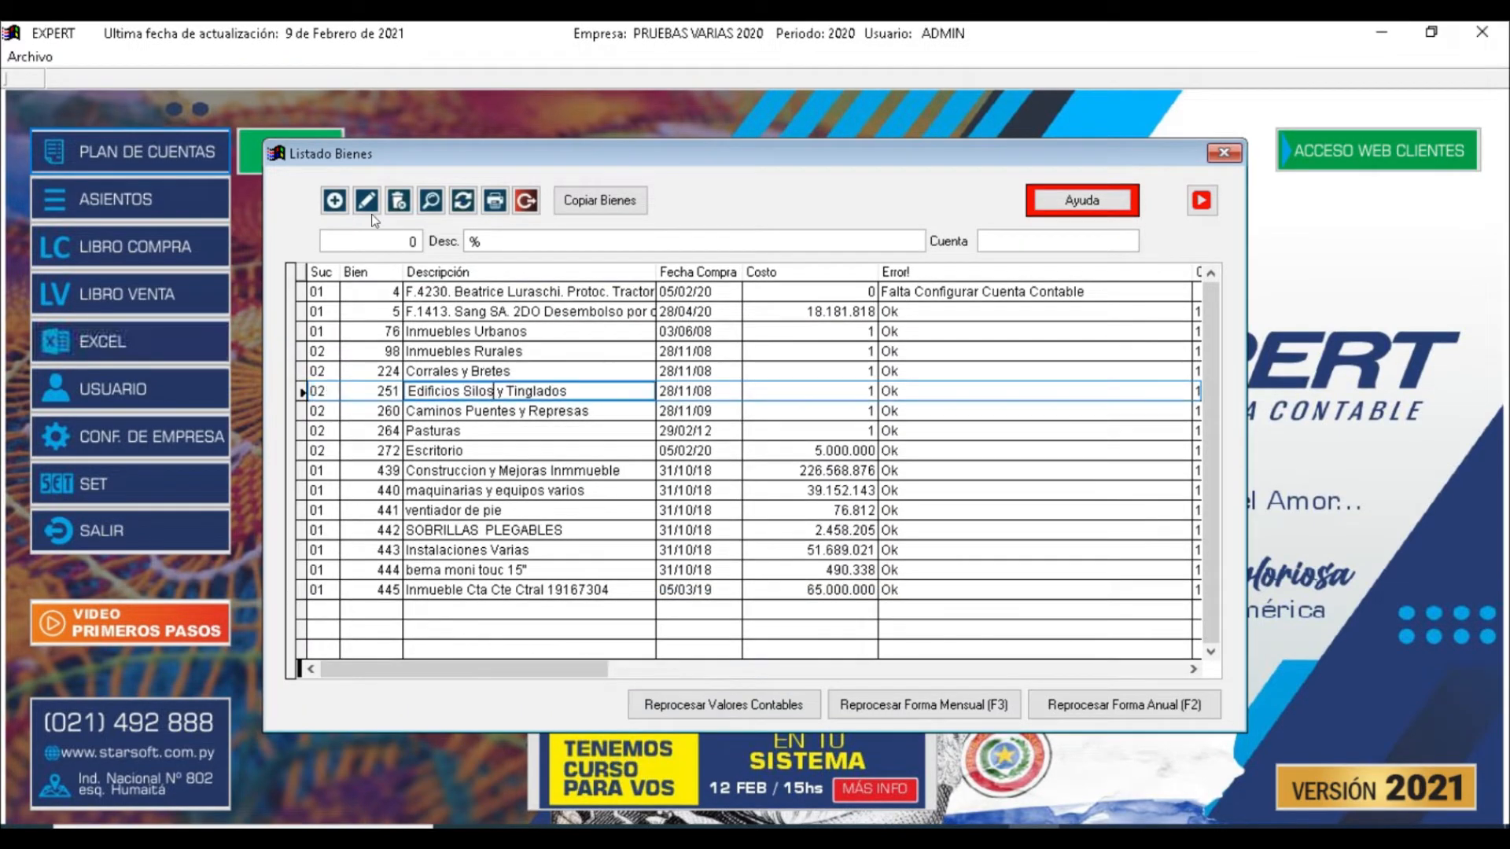
Check the accounting values in the Edificios Silos y Tinglados record again, and leave the asset list.
{"action": "left_click", "coordinate": [431, 202]}
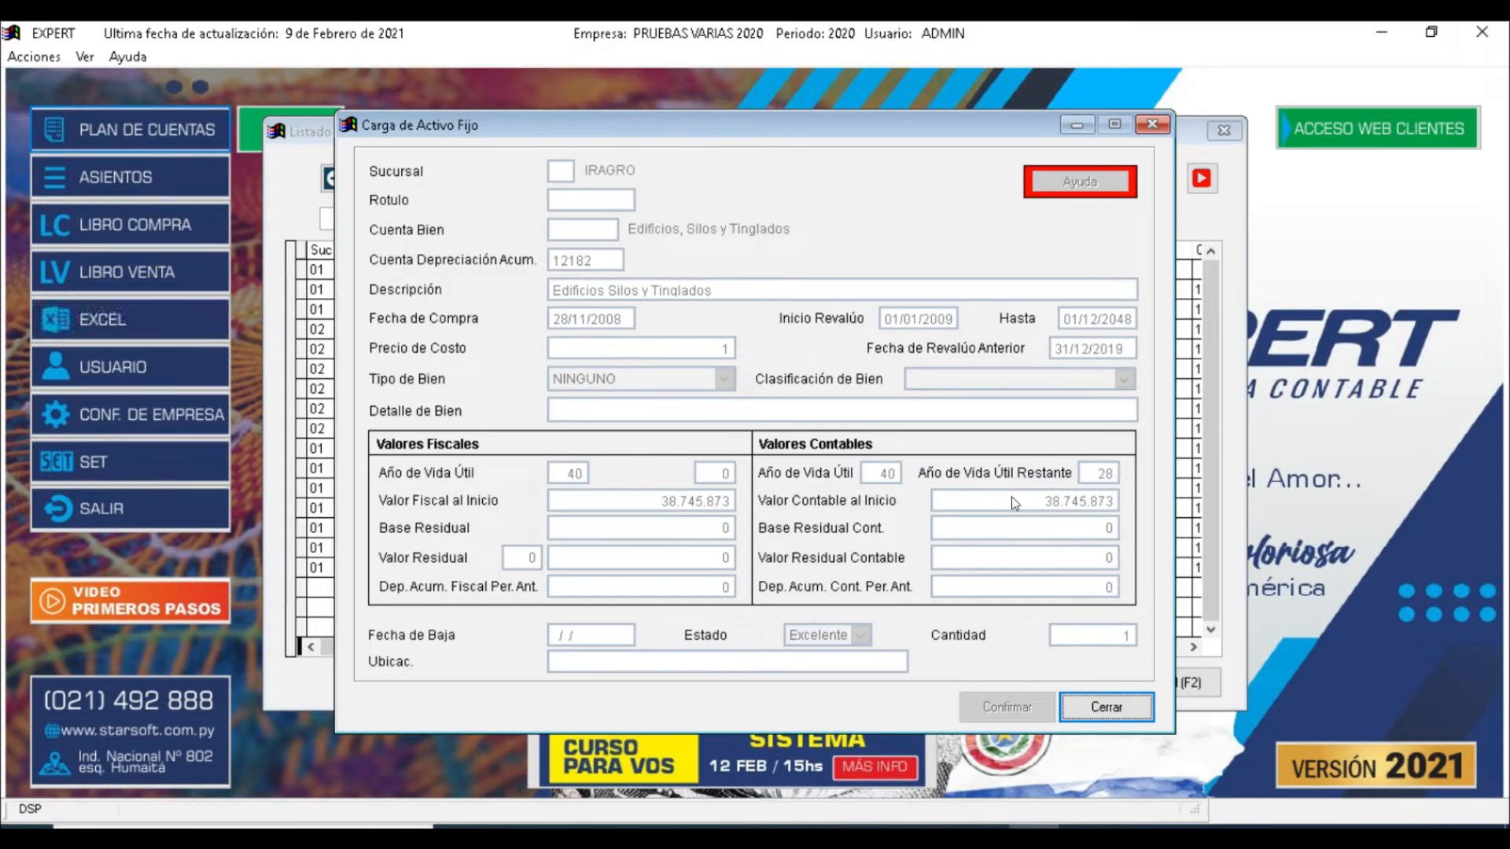
{"action": "left_click", "coordinate": [1130, 715]}
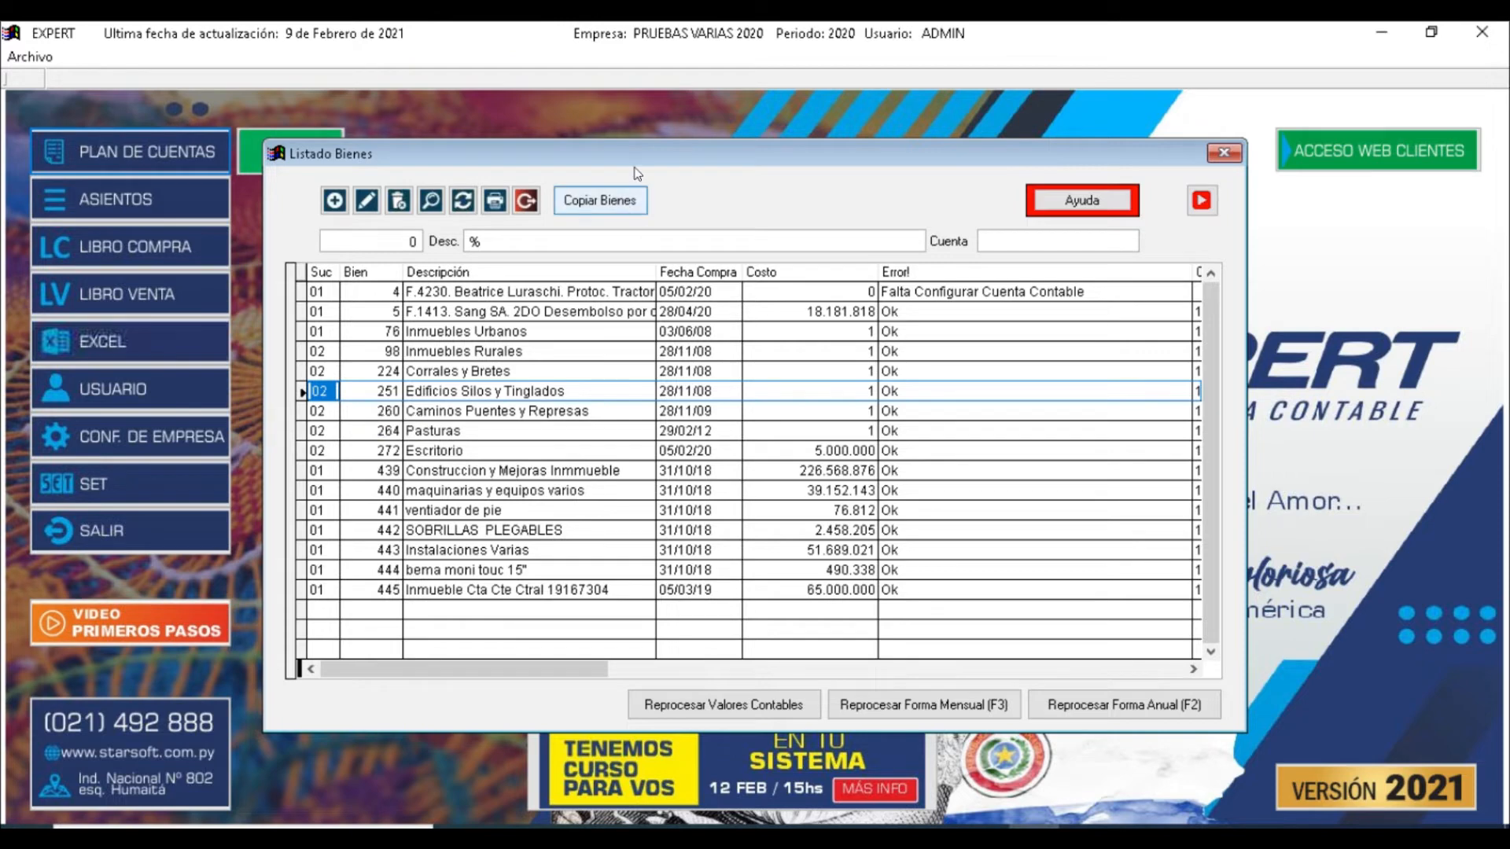
{"action": "left_click", "coordinate": [526, 201]}
In the retroactive assets module, set the asset type to 1) Bienes del Activo Fijo and the classification to g)Construcciones for the marked Inmuebles - Edificio asset.
{"action": "left_click", "coordinate": [265, 59]}
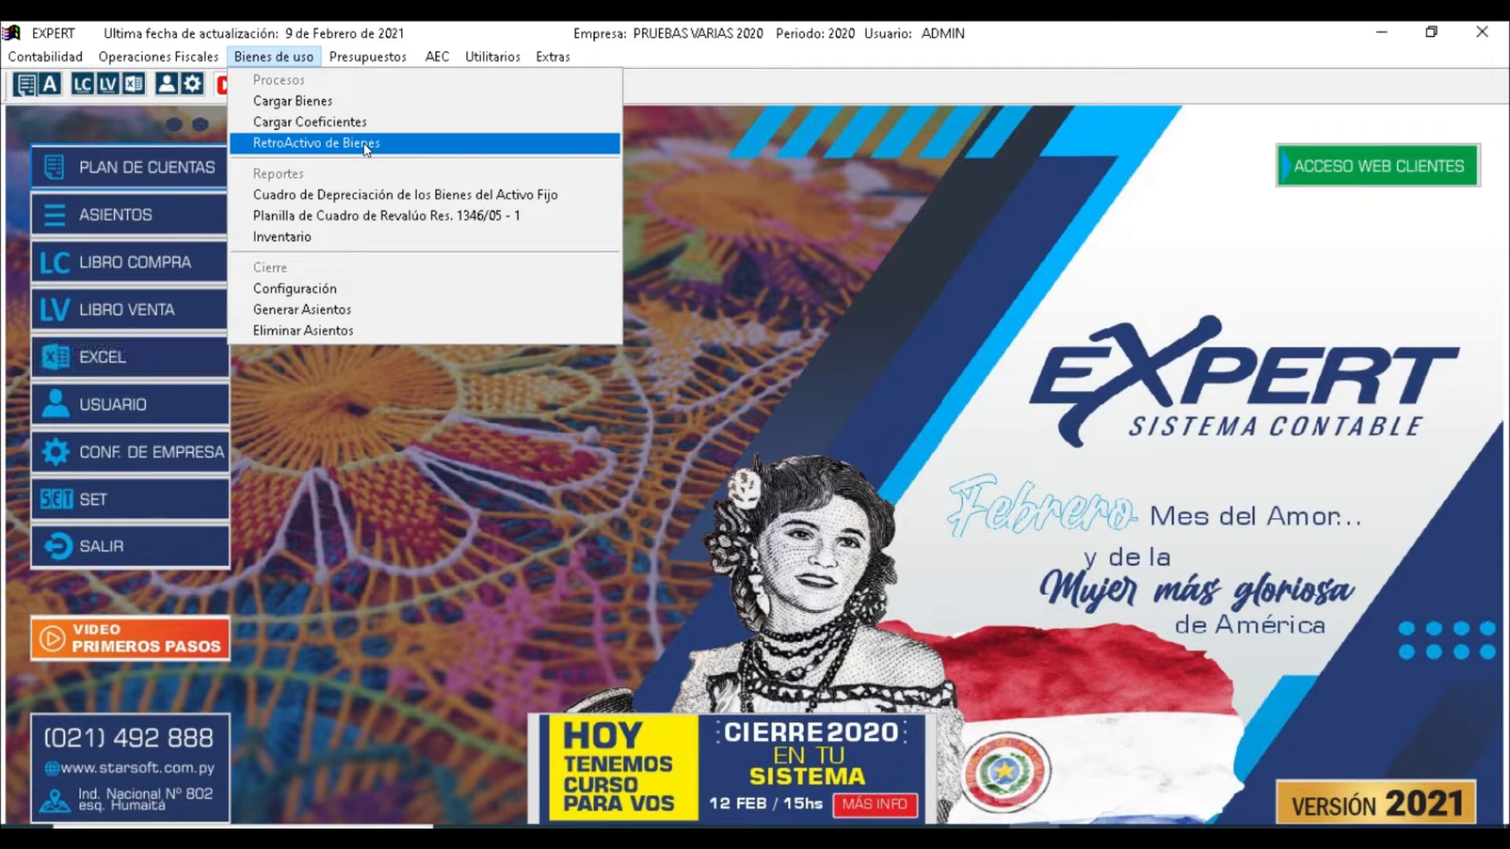
{"action": "left_click", "coordinate": [363, 145]}
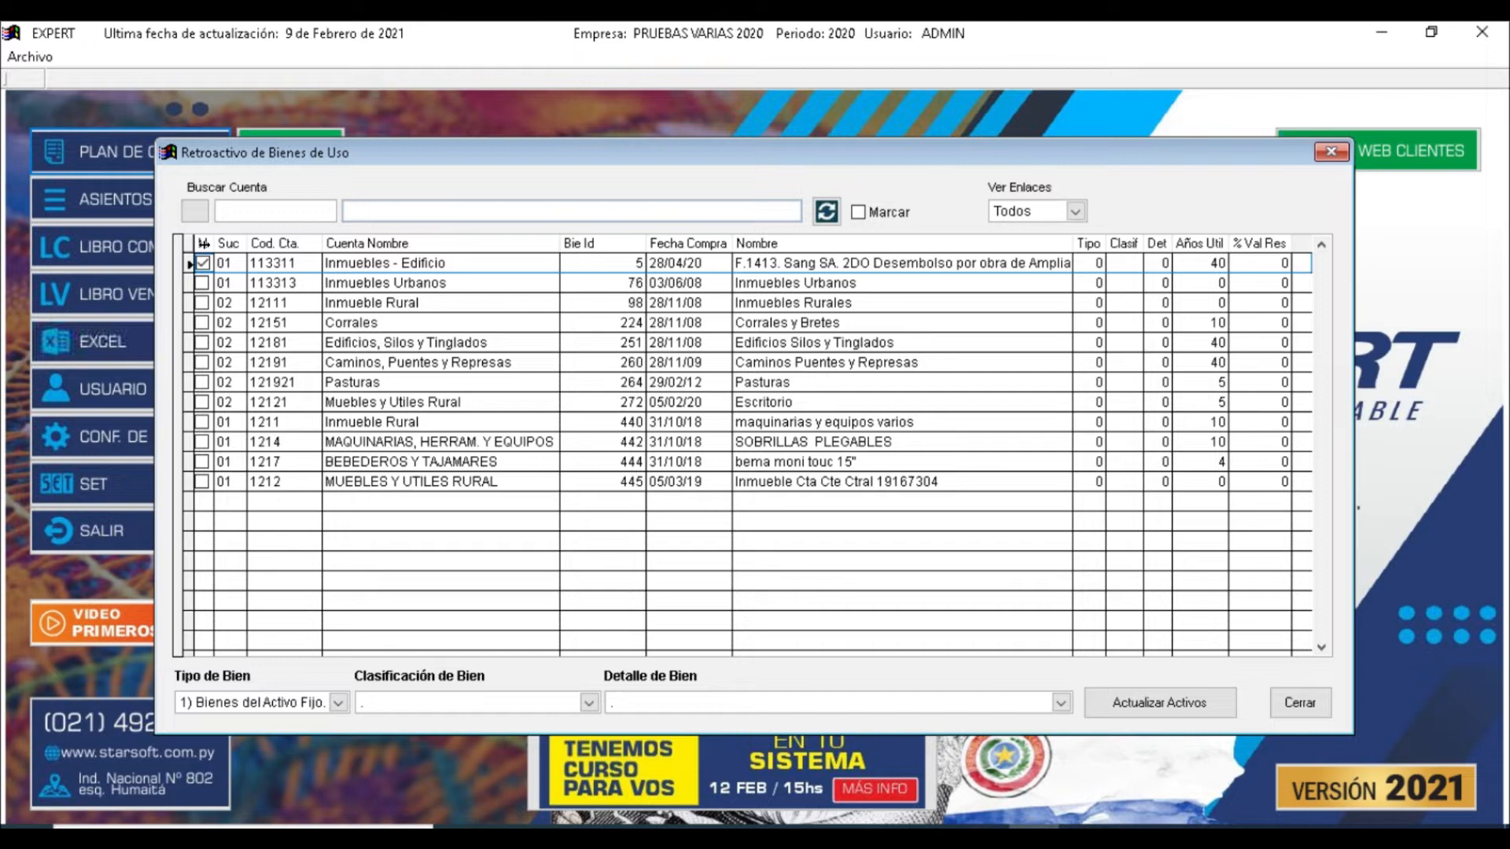
{"action": "left_click", "coordinate": [460, 282]}
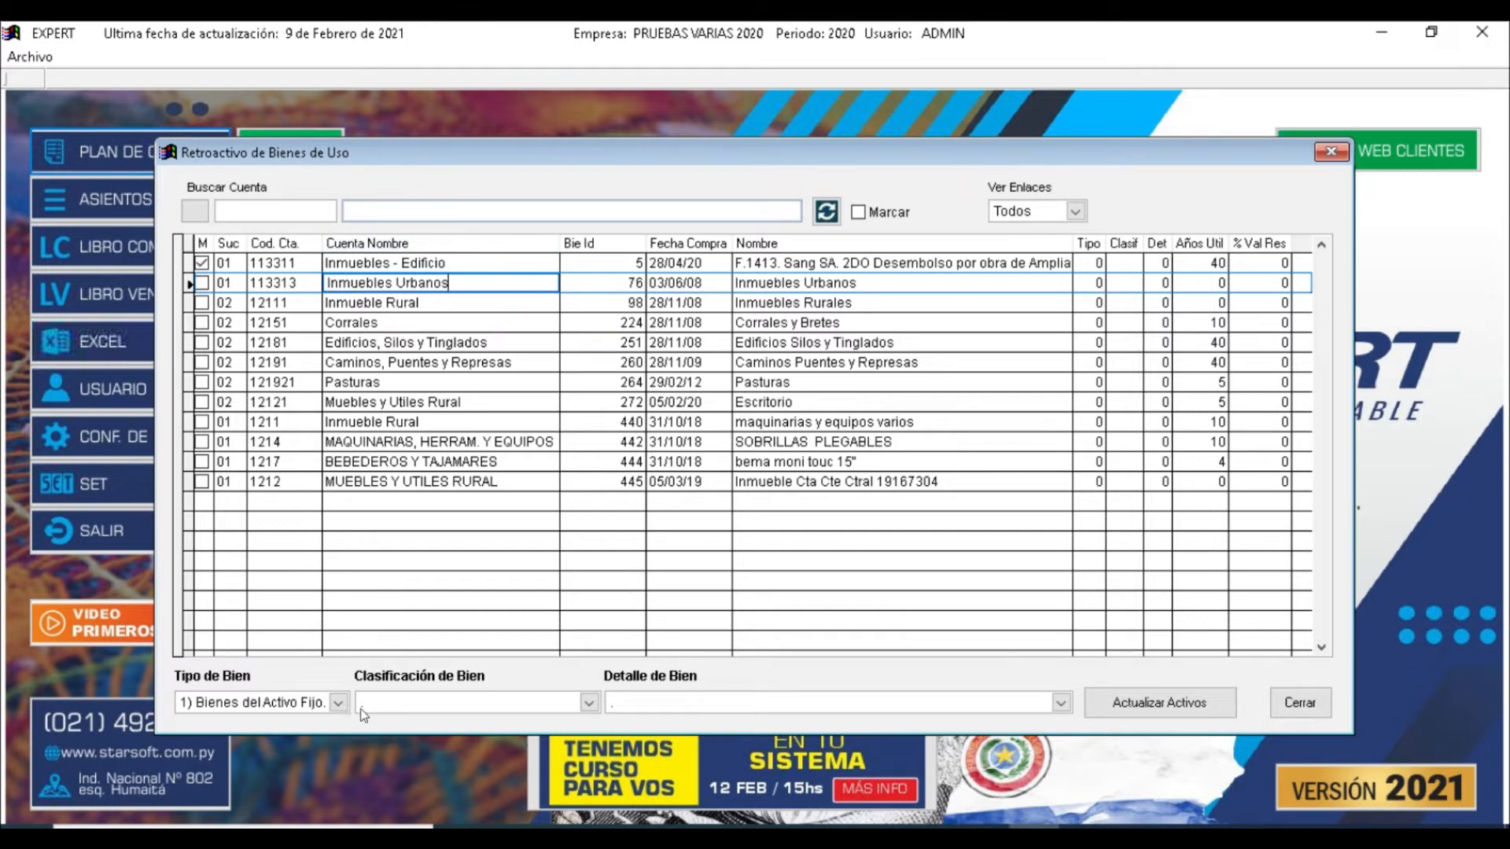
{"action": "left_click", "coordinate": [338, 702]}
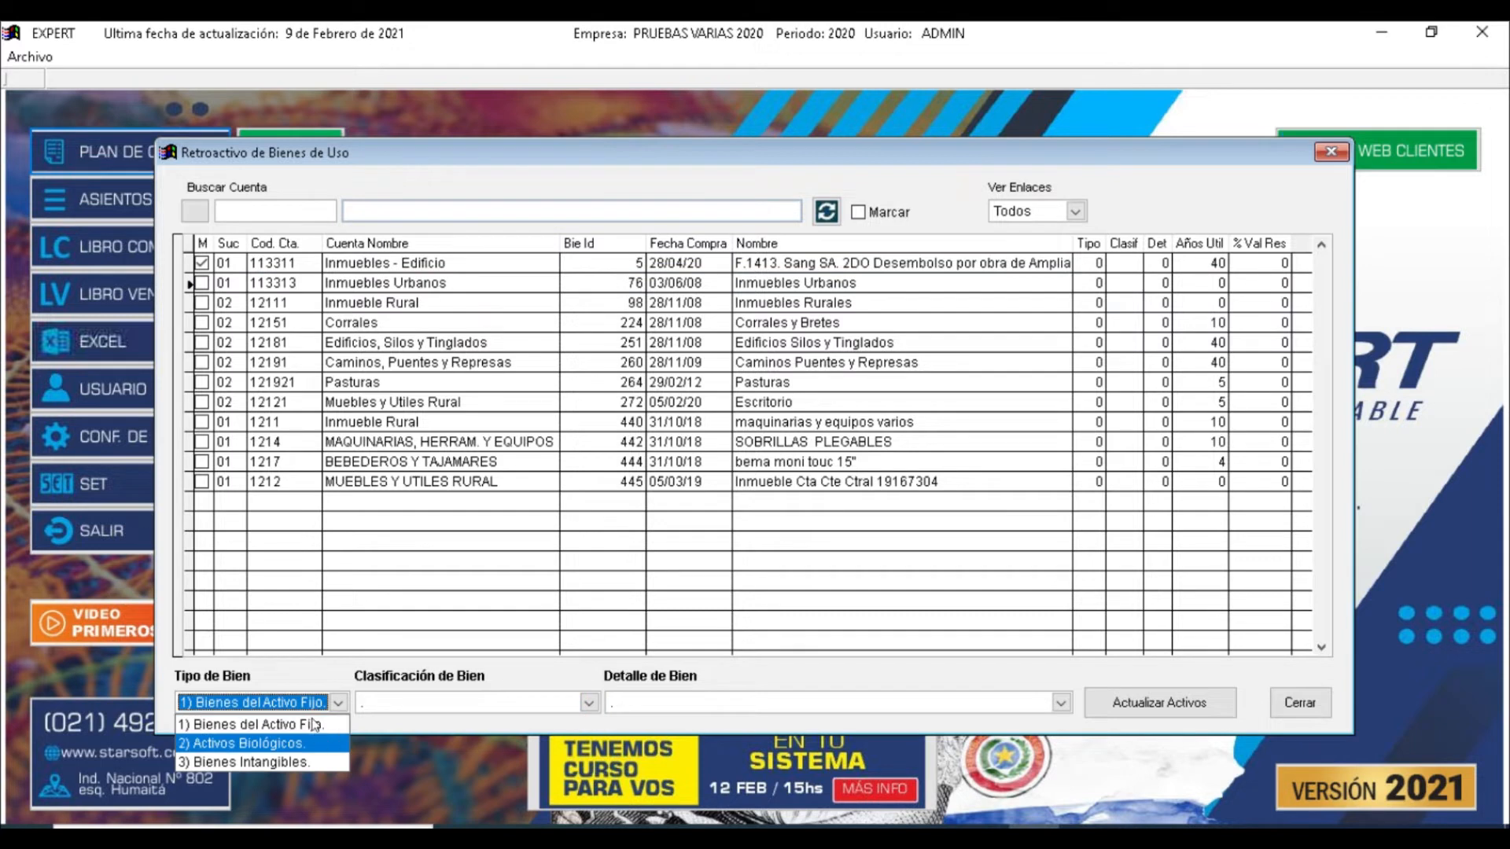
{"action": "left_click", "coordinate": [316, 727]}
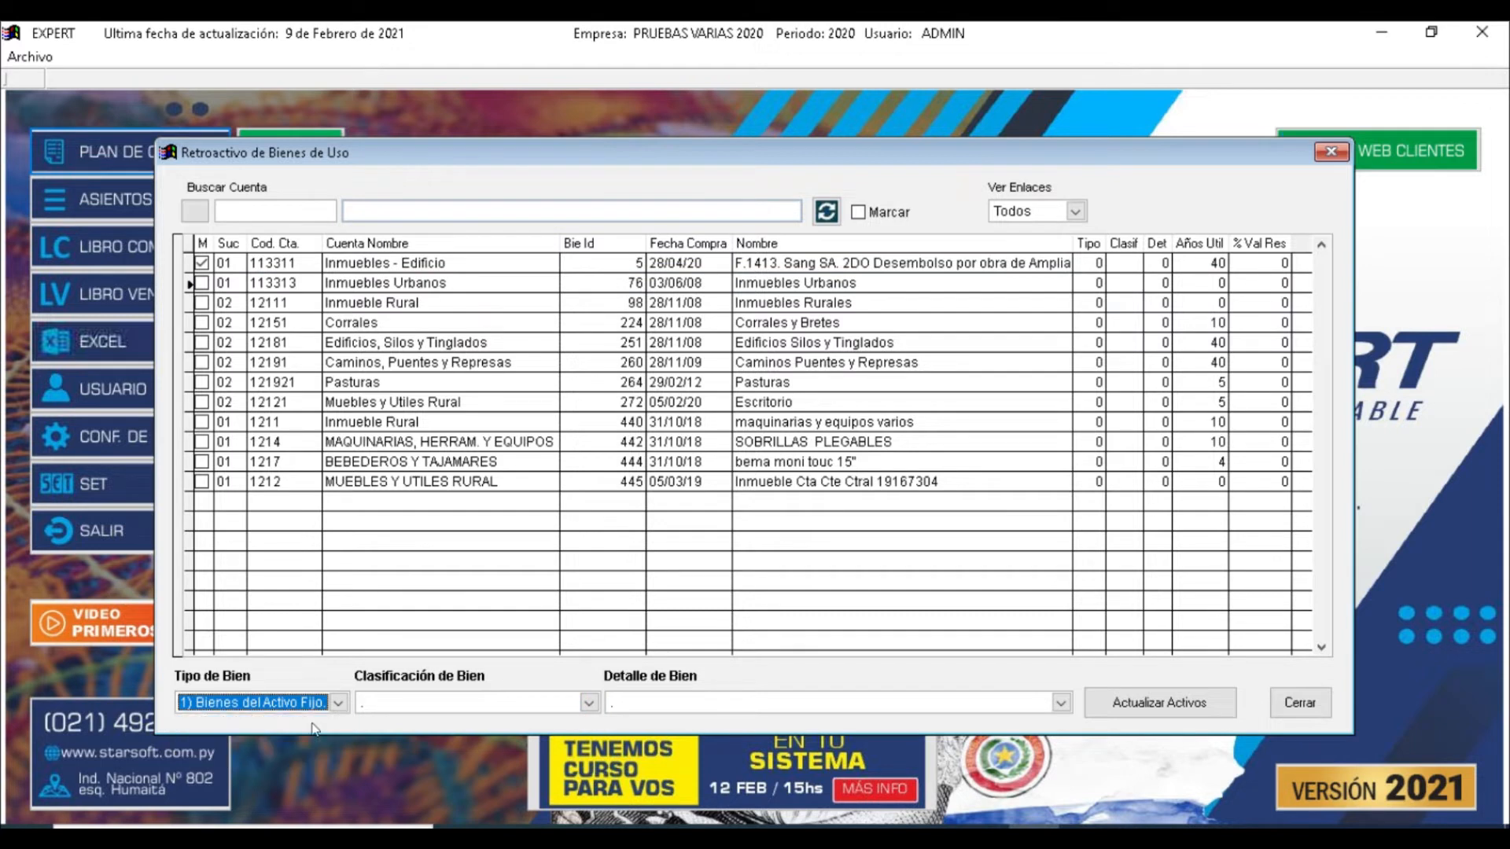
{"action": "left_click", "coordinate": [588, 702]}
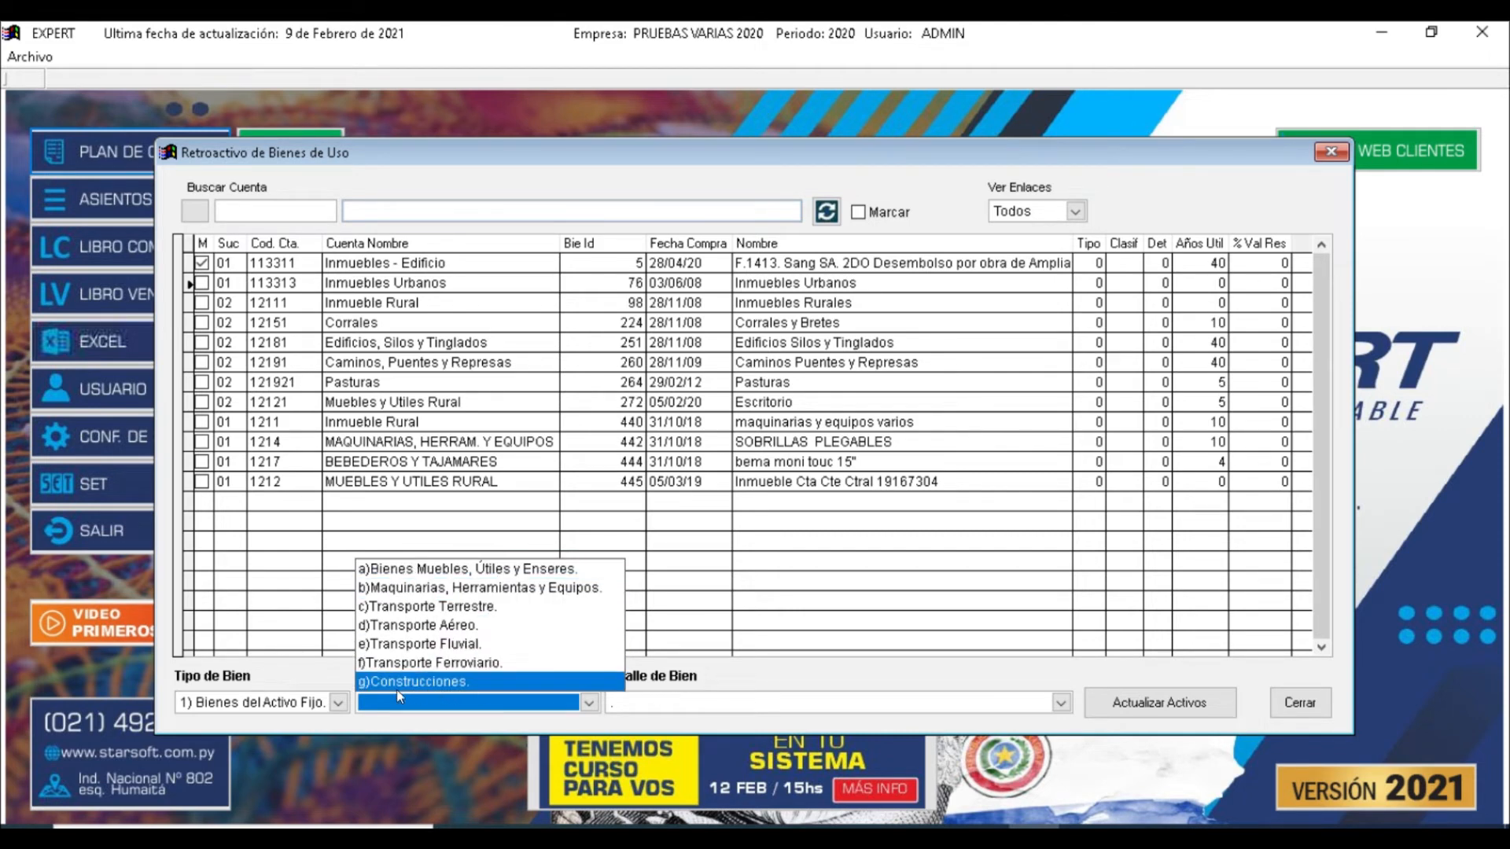
{"action": "left_click", "coordinate": [417, 681]}
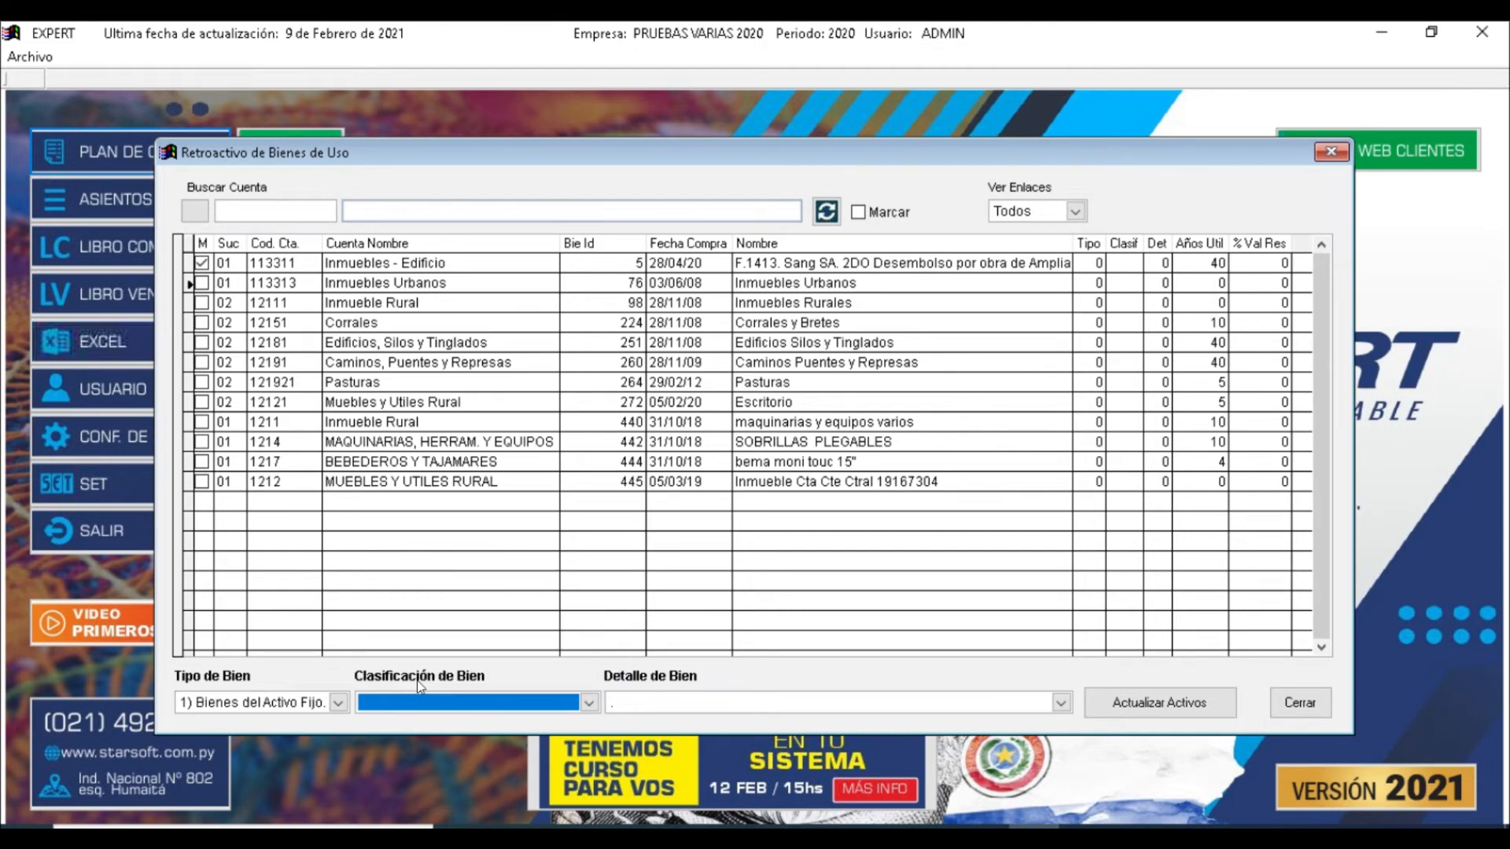
Look through the asset detail options available for the g)Construcciones classification, from 1) to 11).
{"action": "left_click", "coordinate": [1062, 702]}
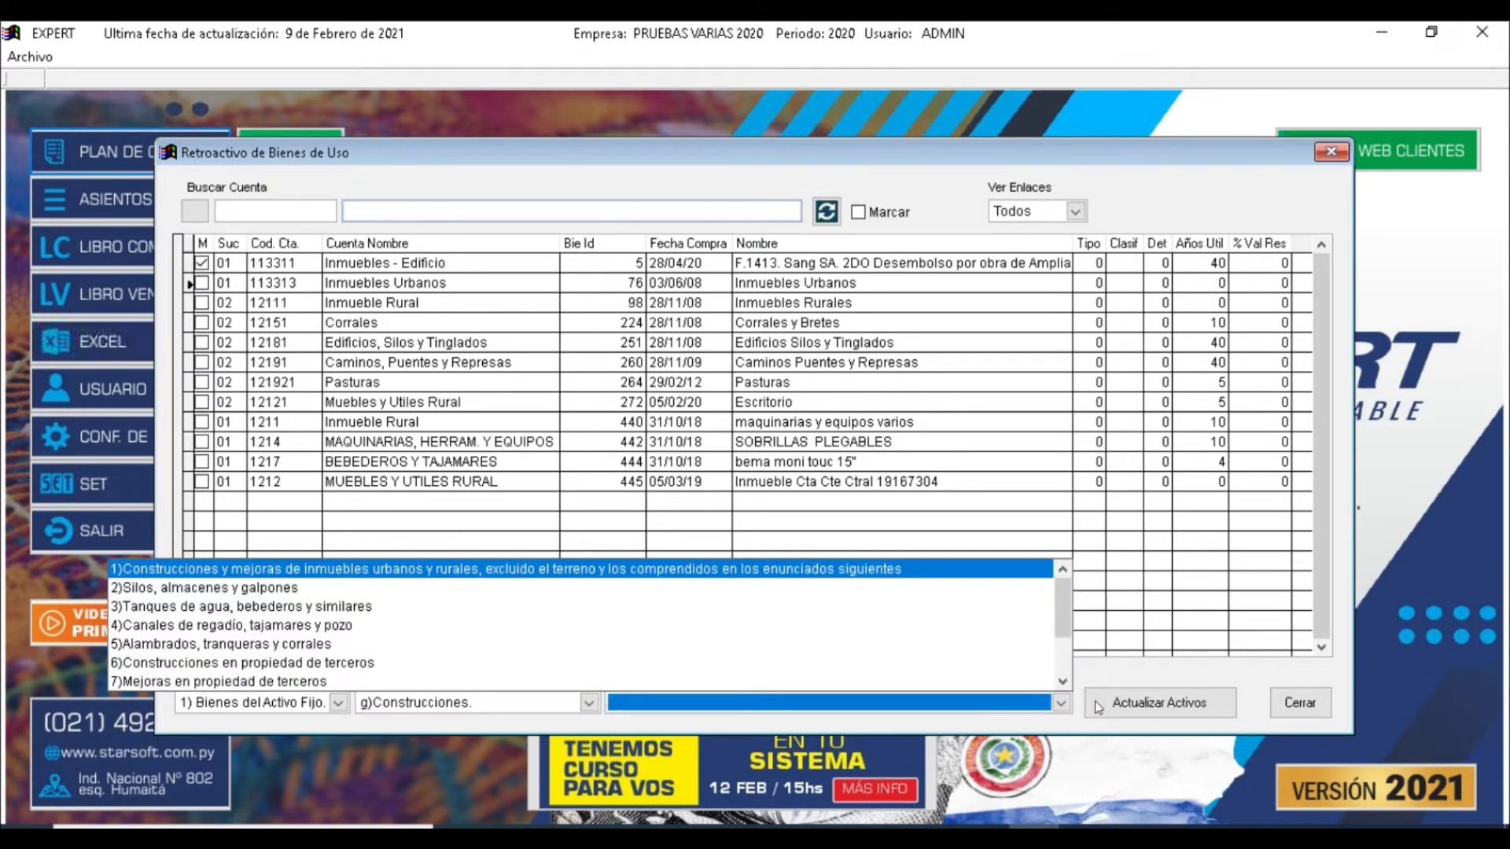
{"action": "key", "text": "Down"}
{"action": "key", "text": "Down"}
{"action": "key", "text": "Down"}
{"action": "key", "text": "Down"}
{"action": "key", "text": "Down"}
{"action": "key", "text": "Down"}
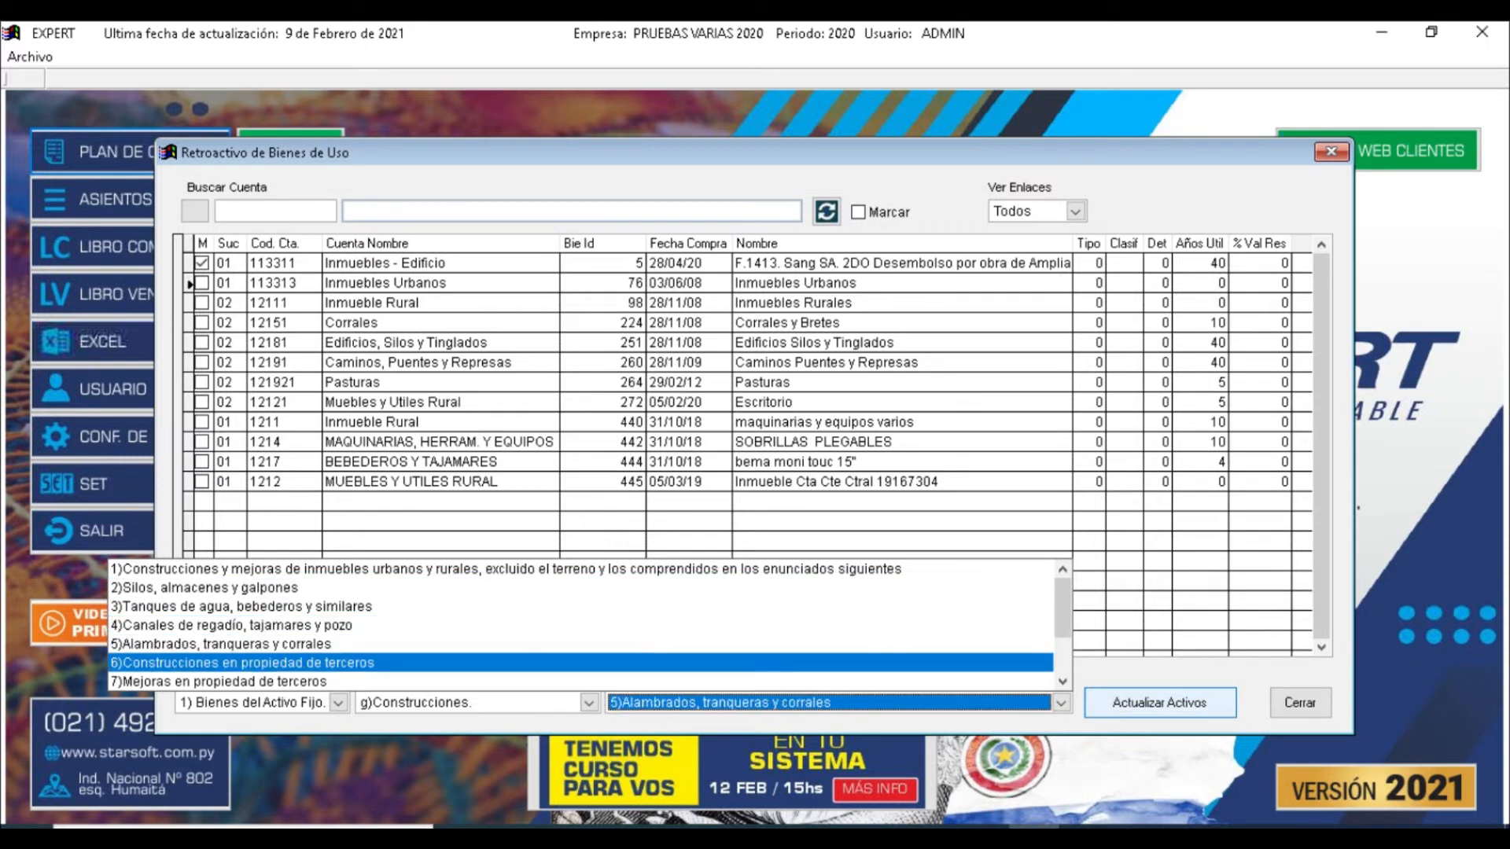
{"action": "key", "text": "Down"}
{"action": "key", "text": "Down"}
{"action": "key", "text": "Down"}
{"action": "key", "text": "Down"}
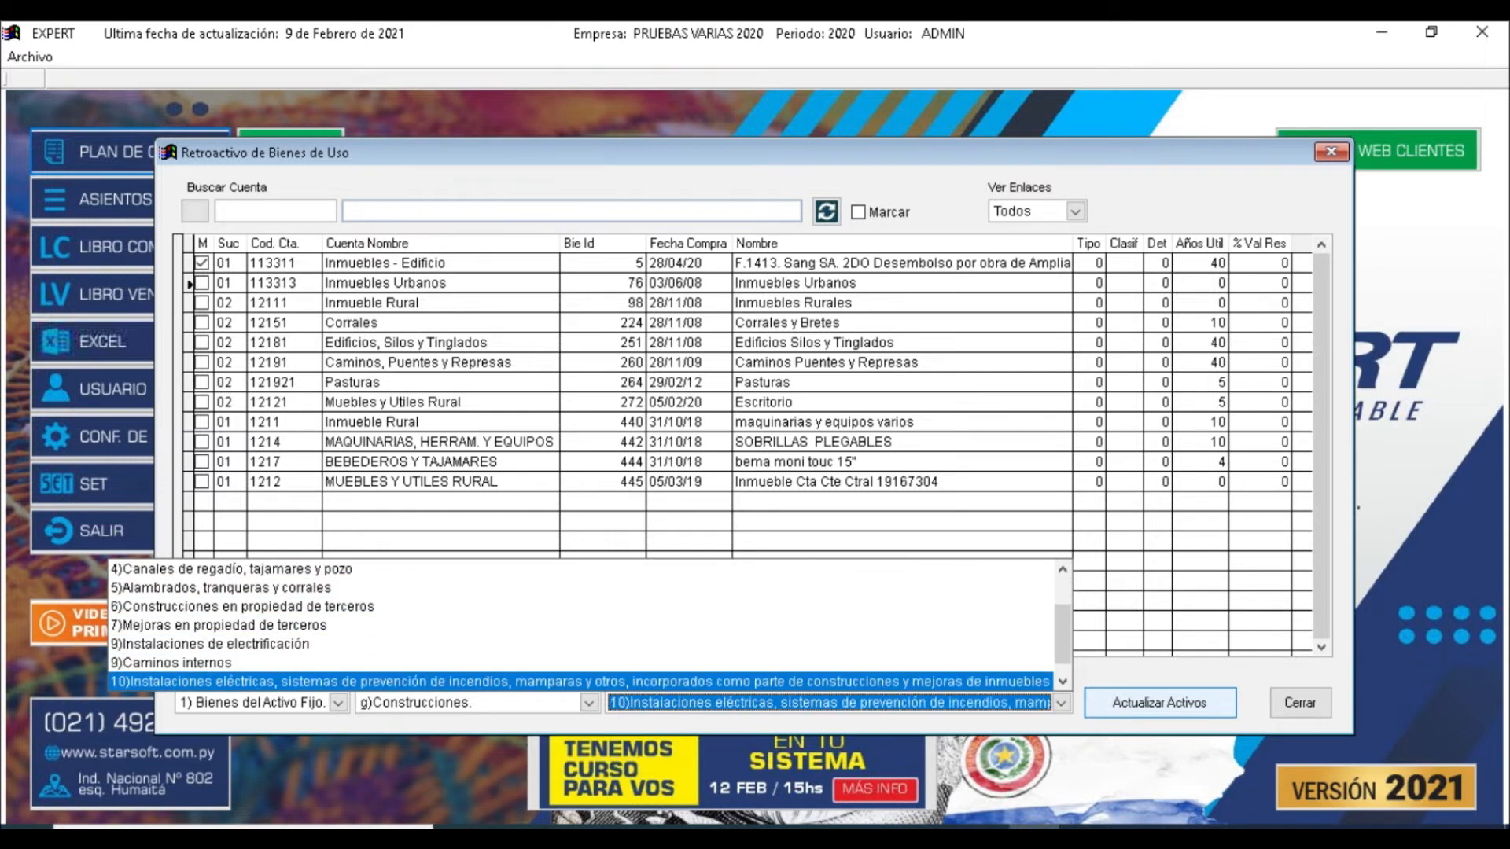
{"action": "key", "text": "Up"}
{"action": "key", "text": "Up"}
{"action": "key", "text": "Up"}
{"action": "key", "text": "Up"}
{"action": "key", "text": "Up"}
{"action": "key", "text": "Up"}
{"action": "key", "text": "Up"}
{"action": "key", "text": "Up"}
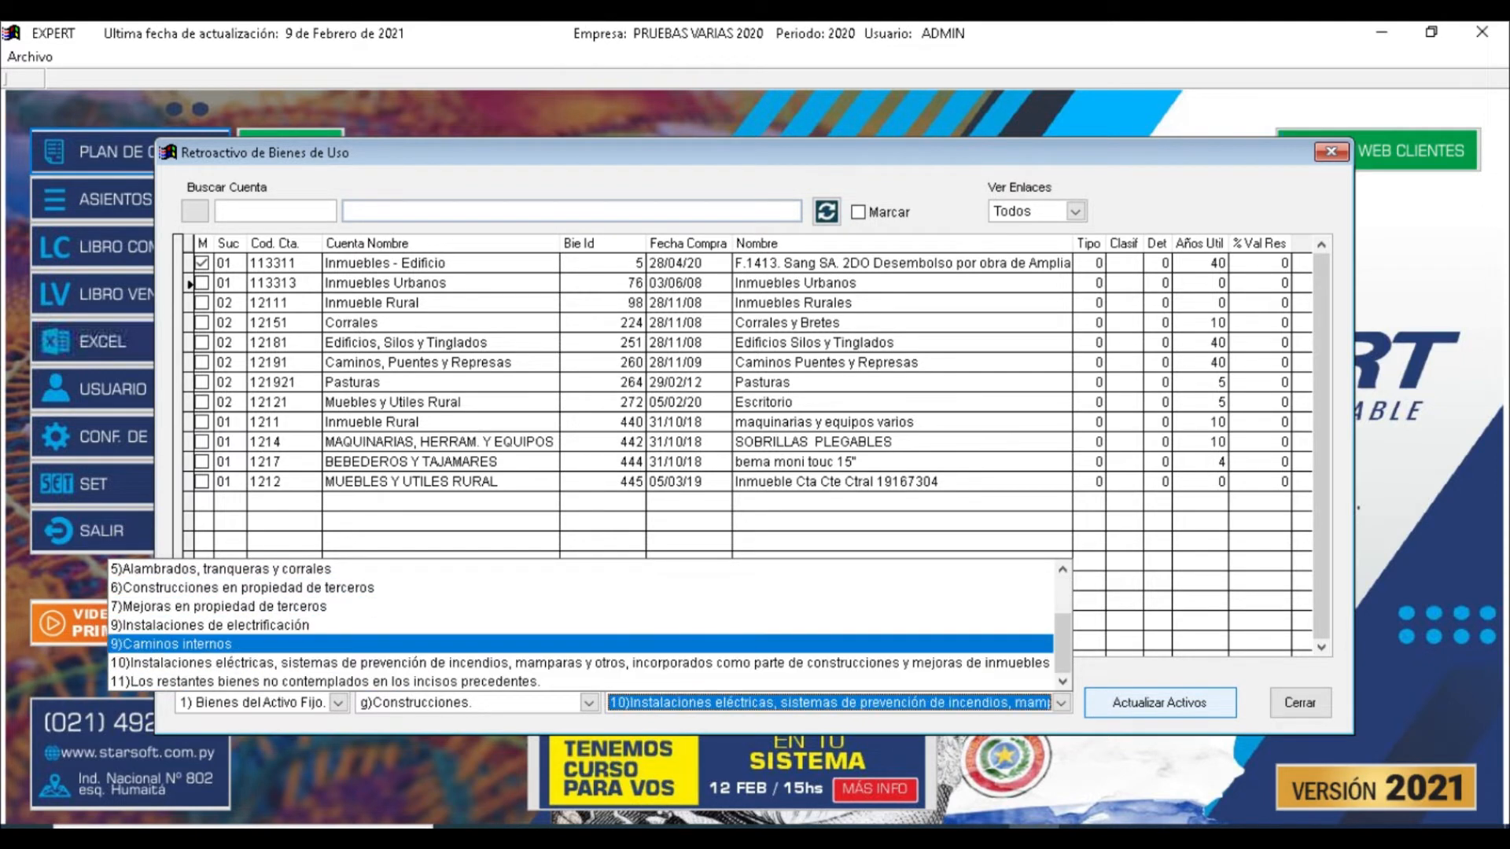
{"action": "key", "text": "Up"}
{"action": "key", "text": "Up"}
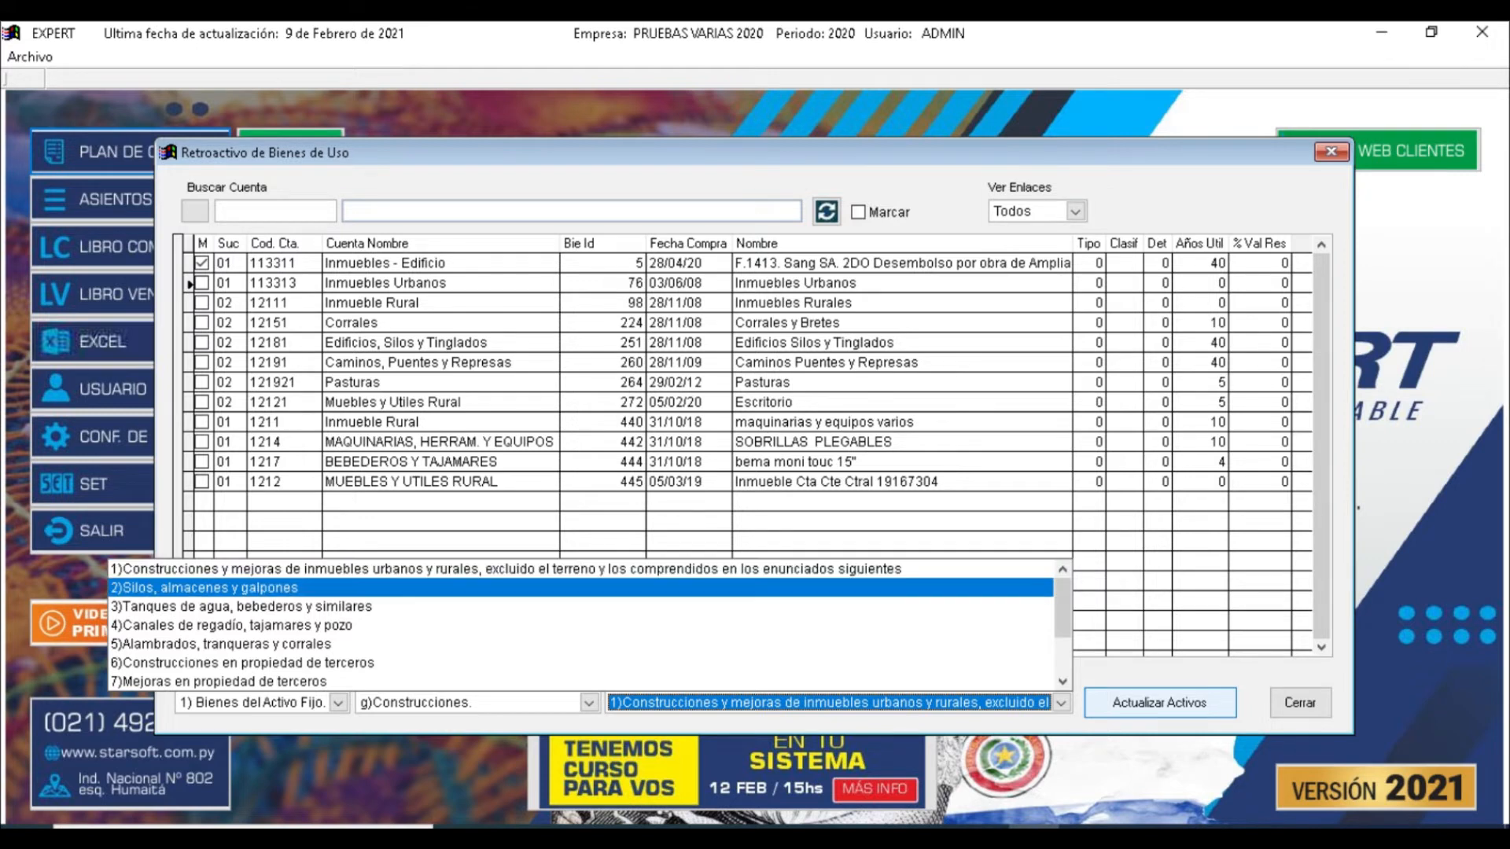
{"action": "left_click", "coordinate": [581, 587]}
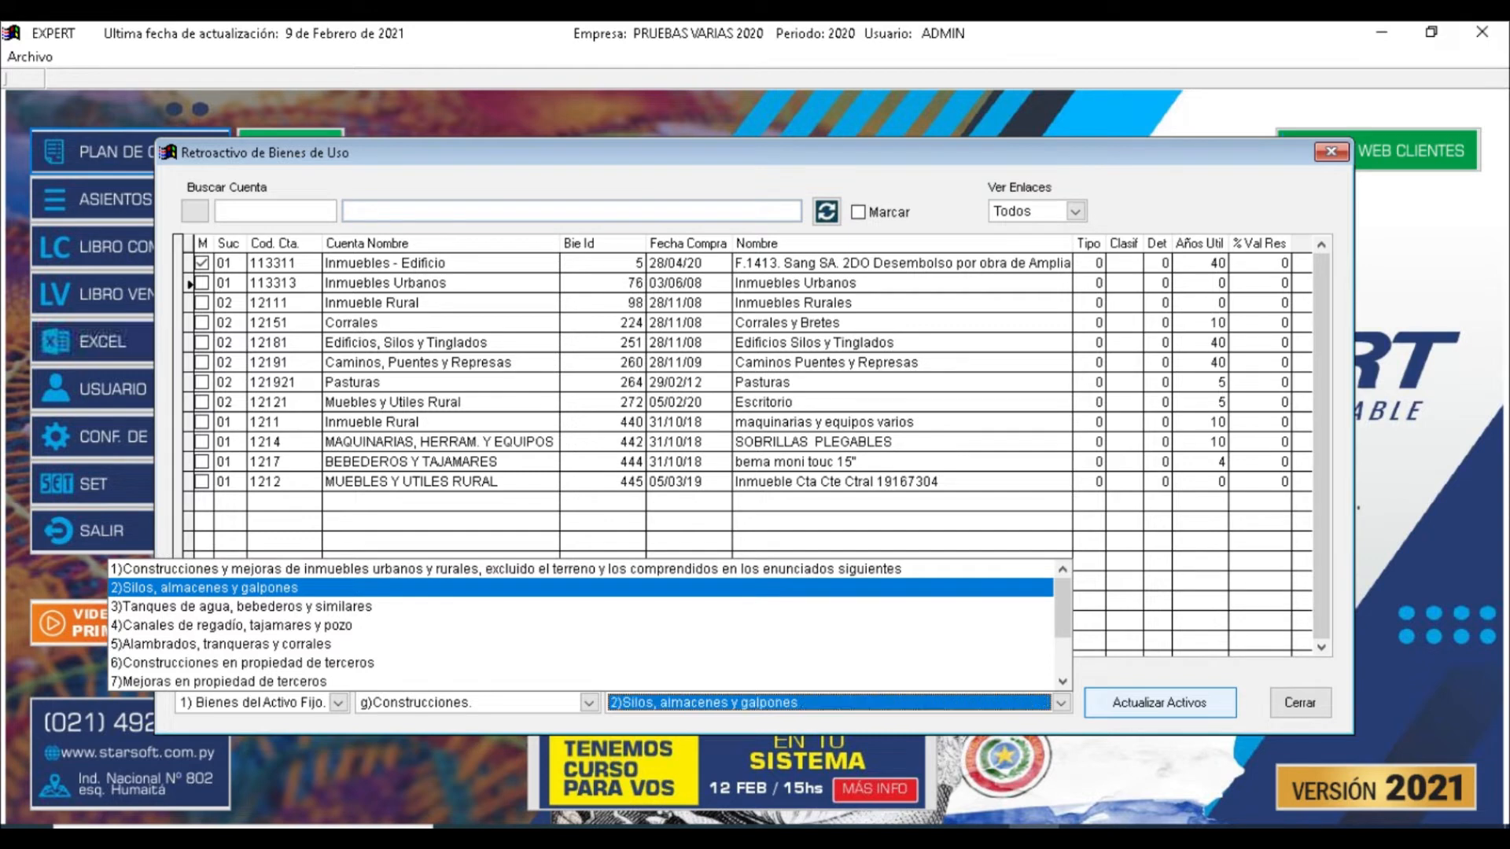
{"action": "key", "text": "Down"}
{"action": "key", "text": "Down"}
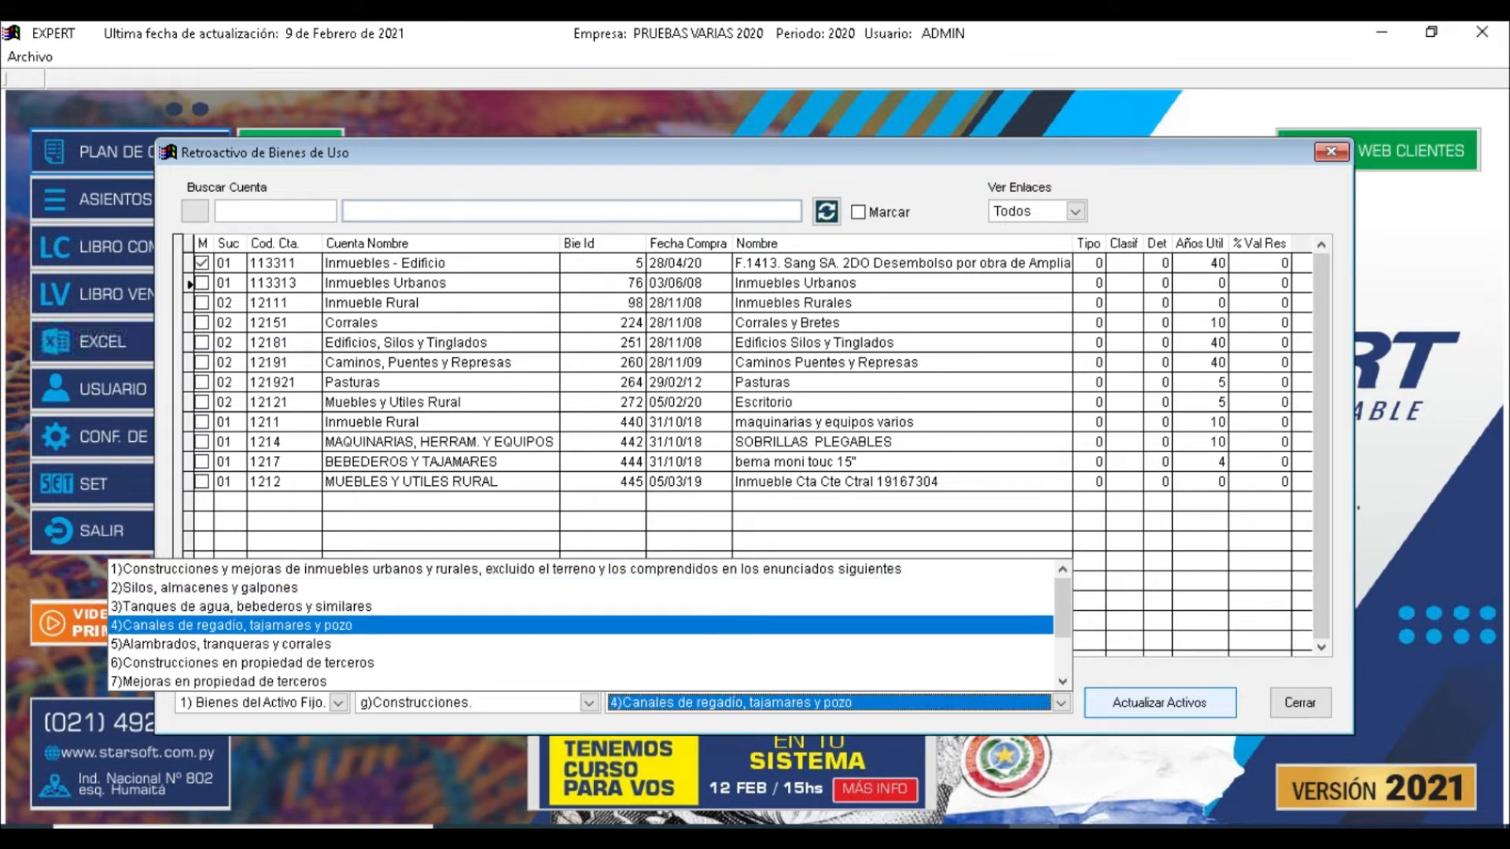
{"action": "key", "text": "Down"}
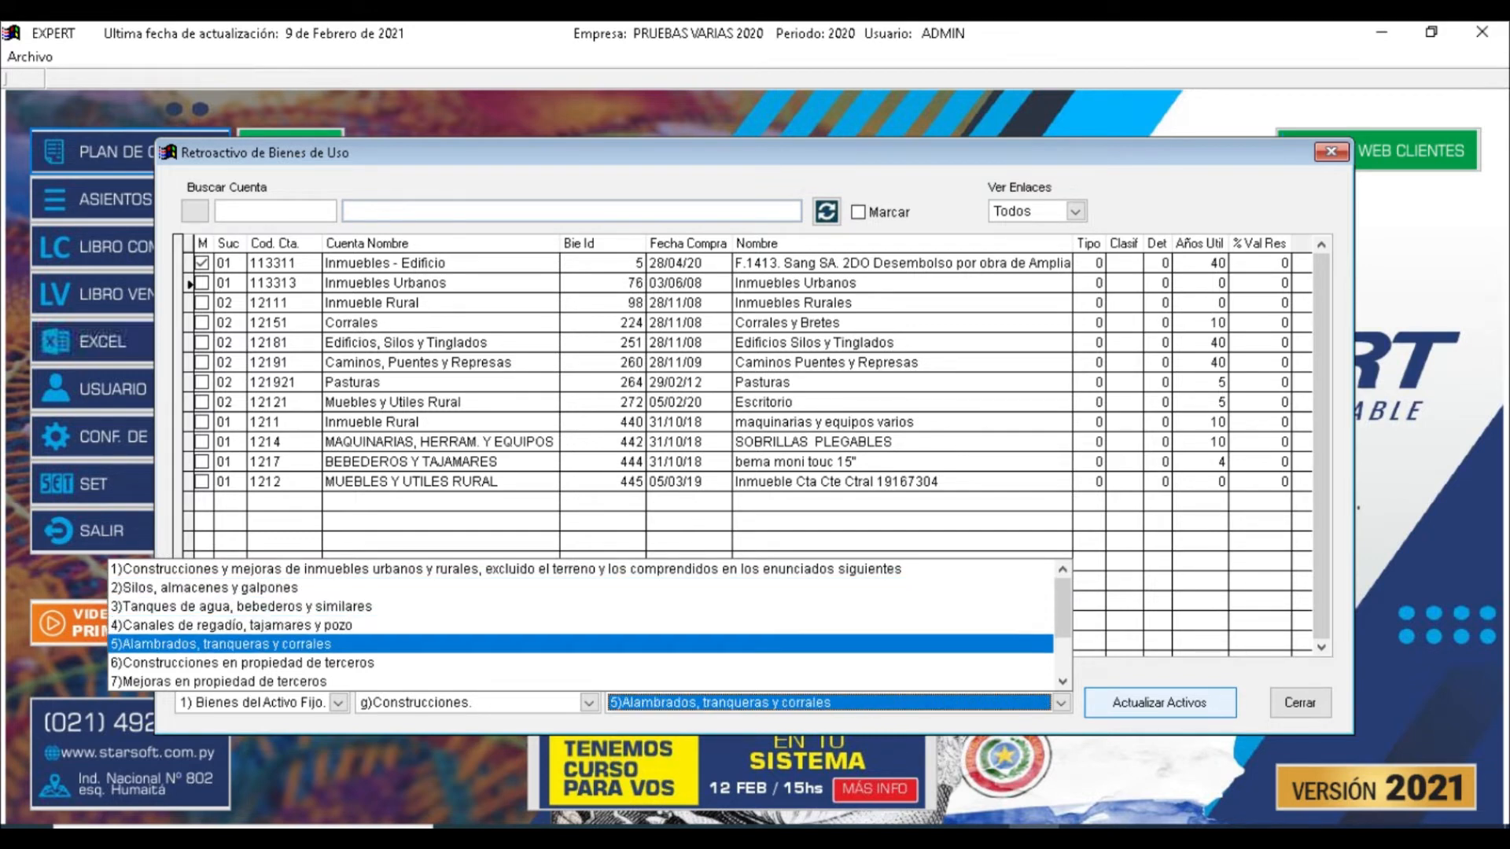
{"action": "key", "text": "Down"}
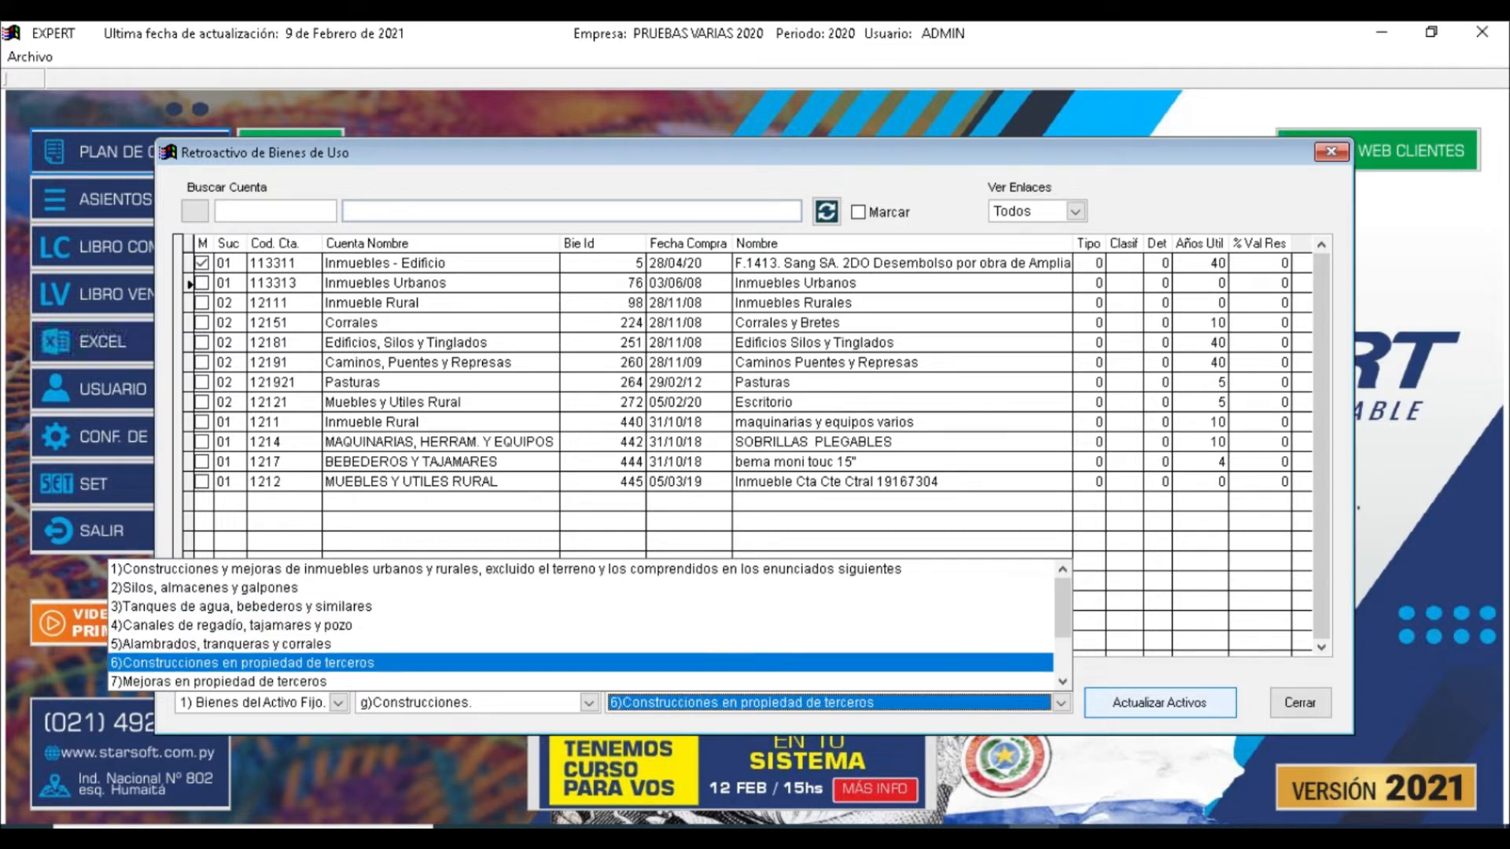
{"action": "key", "text": "Down"}
{"action": "key", "text": "Down"}
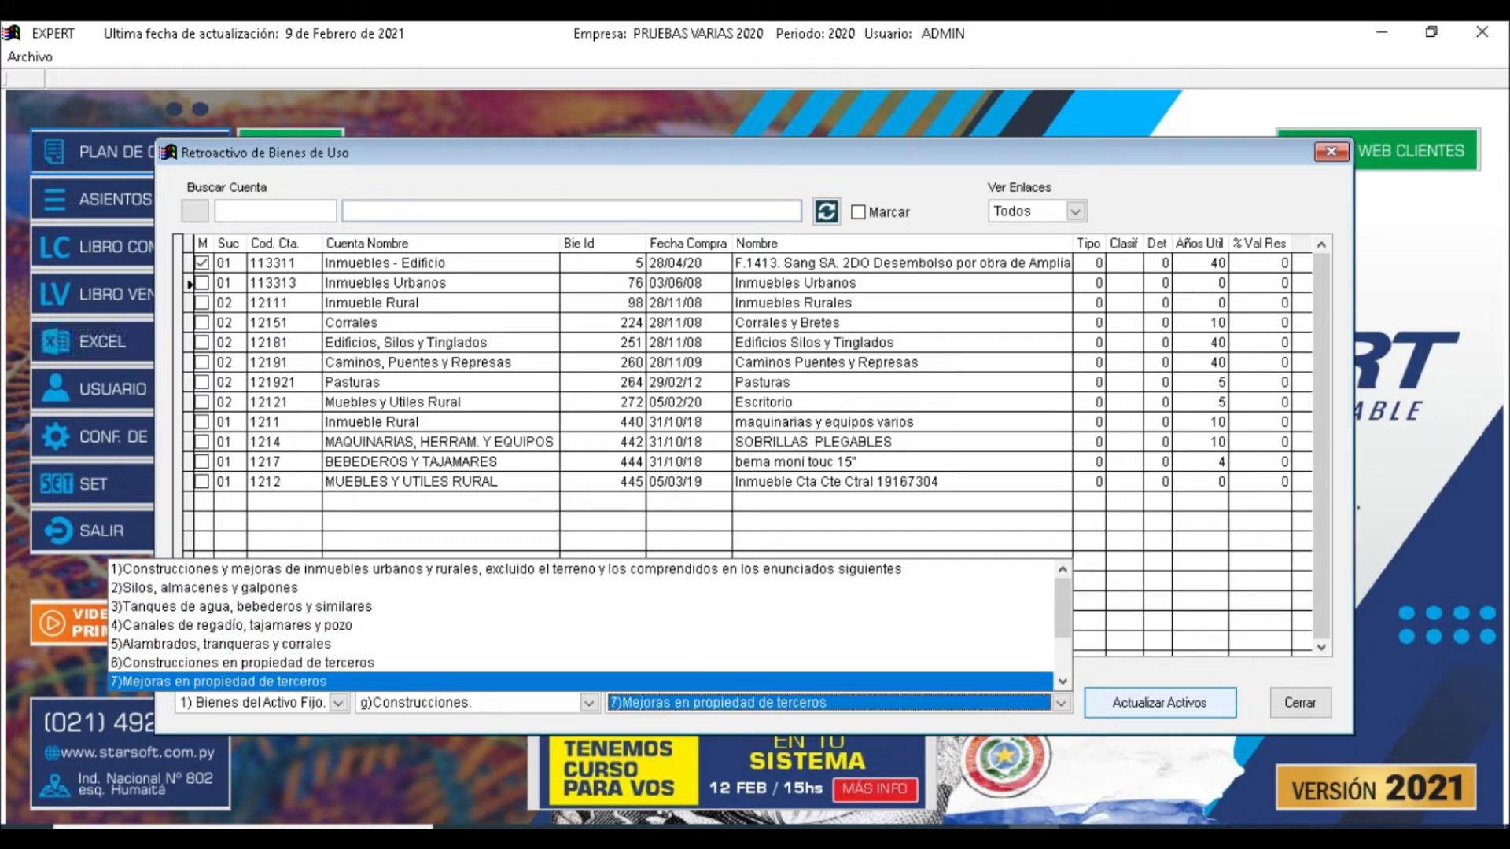
{"action": "key", "text": "Down"}
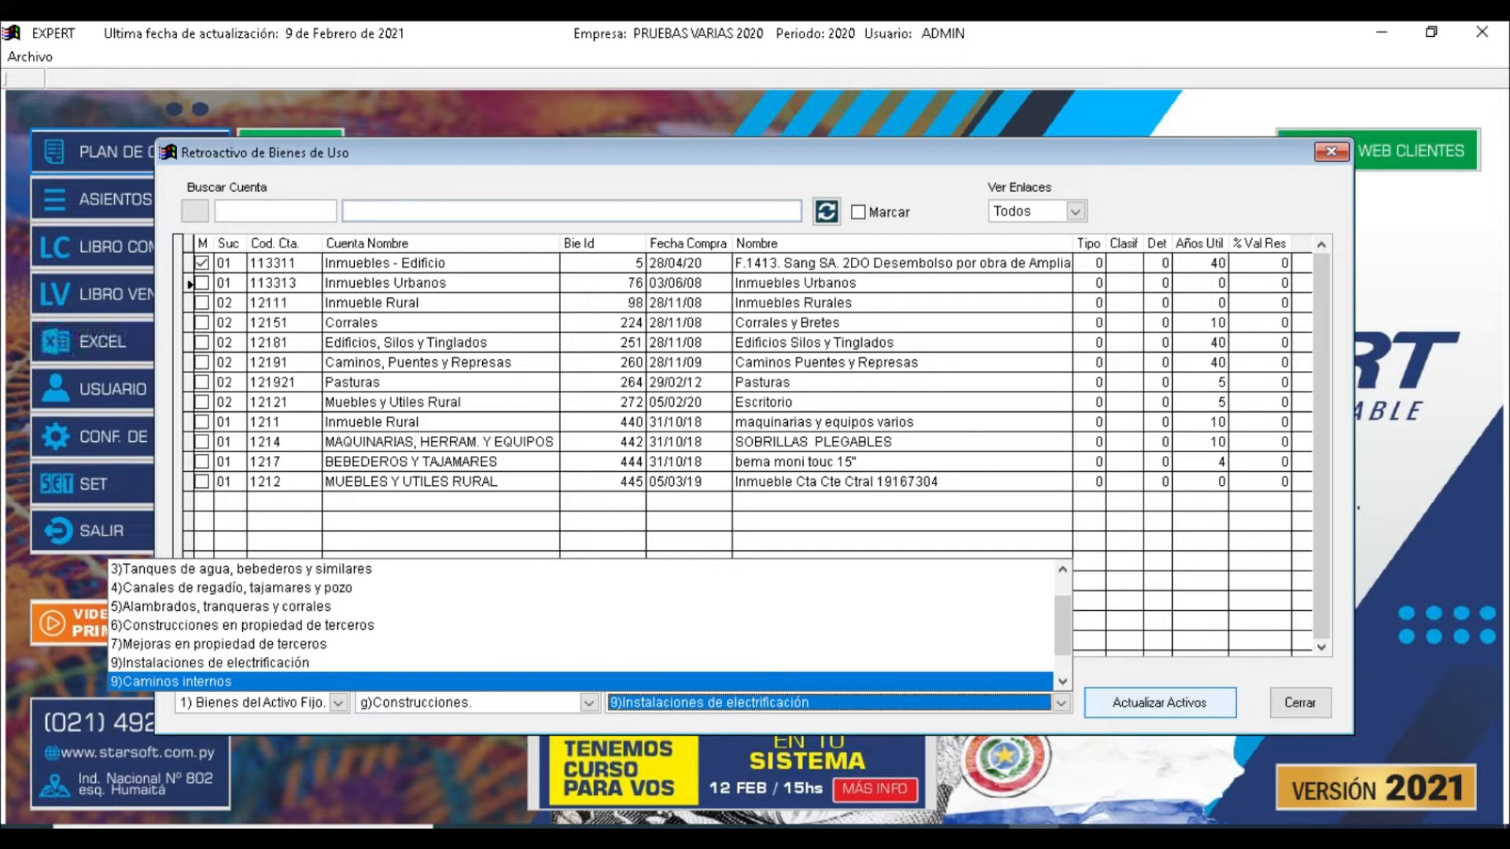
{"action": "key", "text": "Down"}
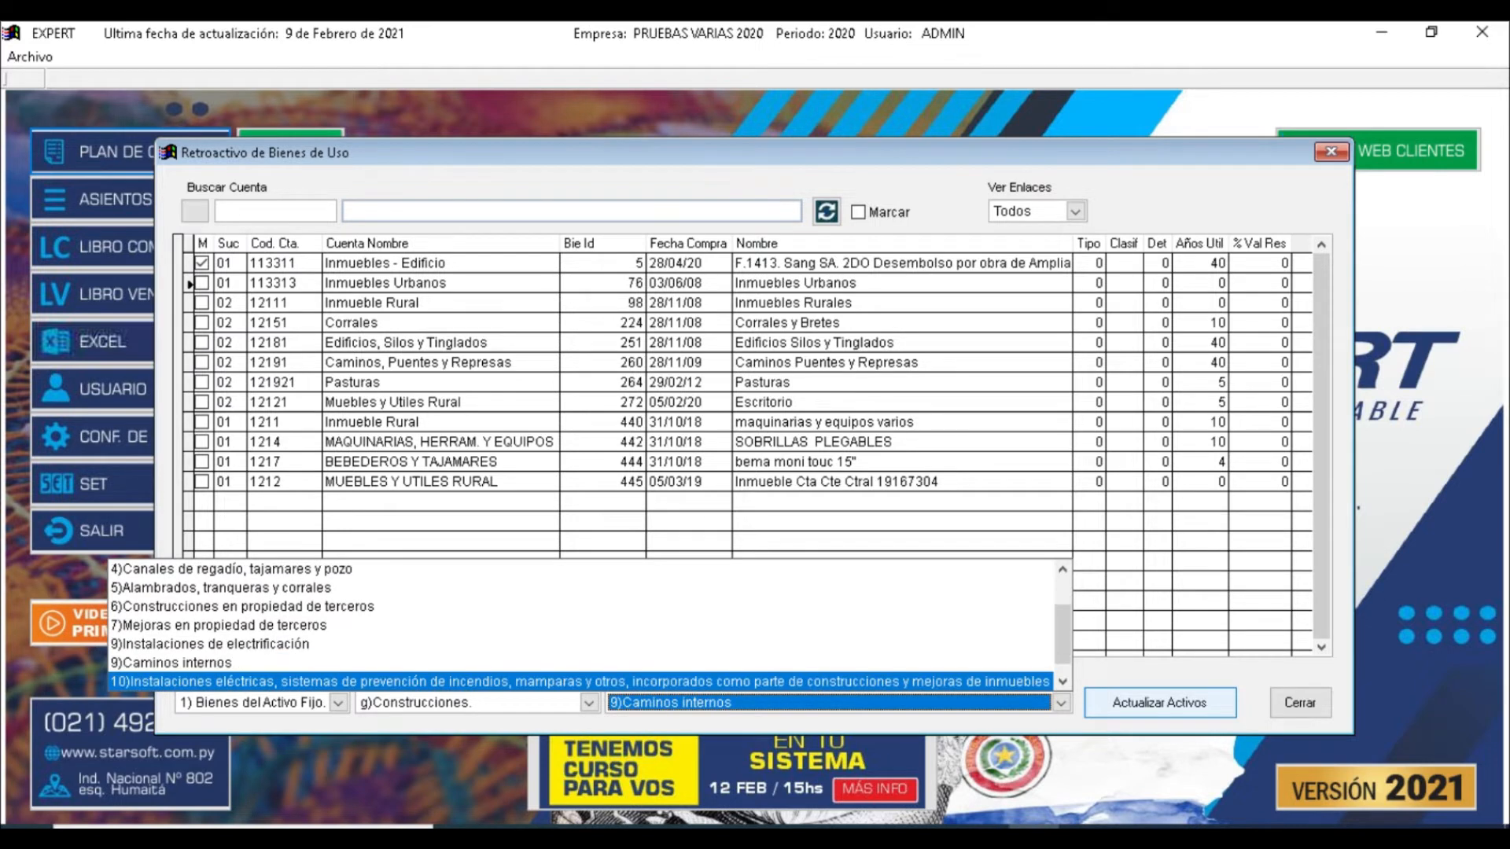
{"action": "key", "text": "Down"}
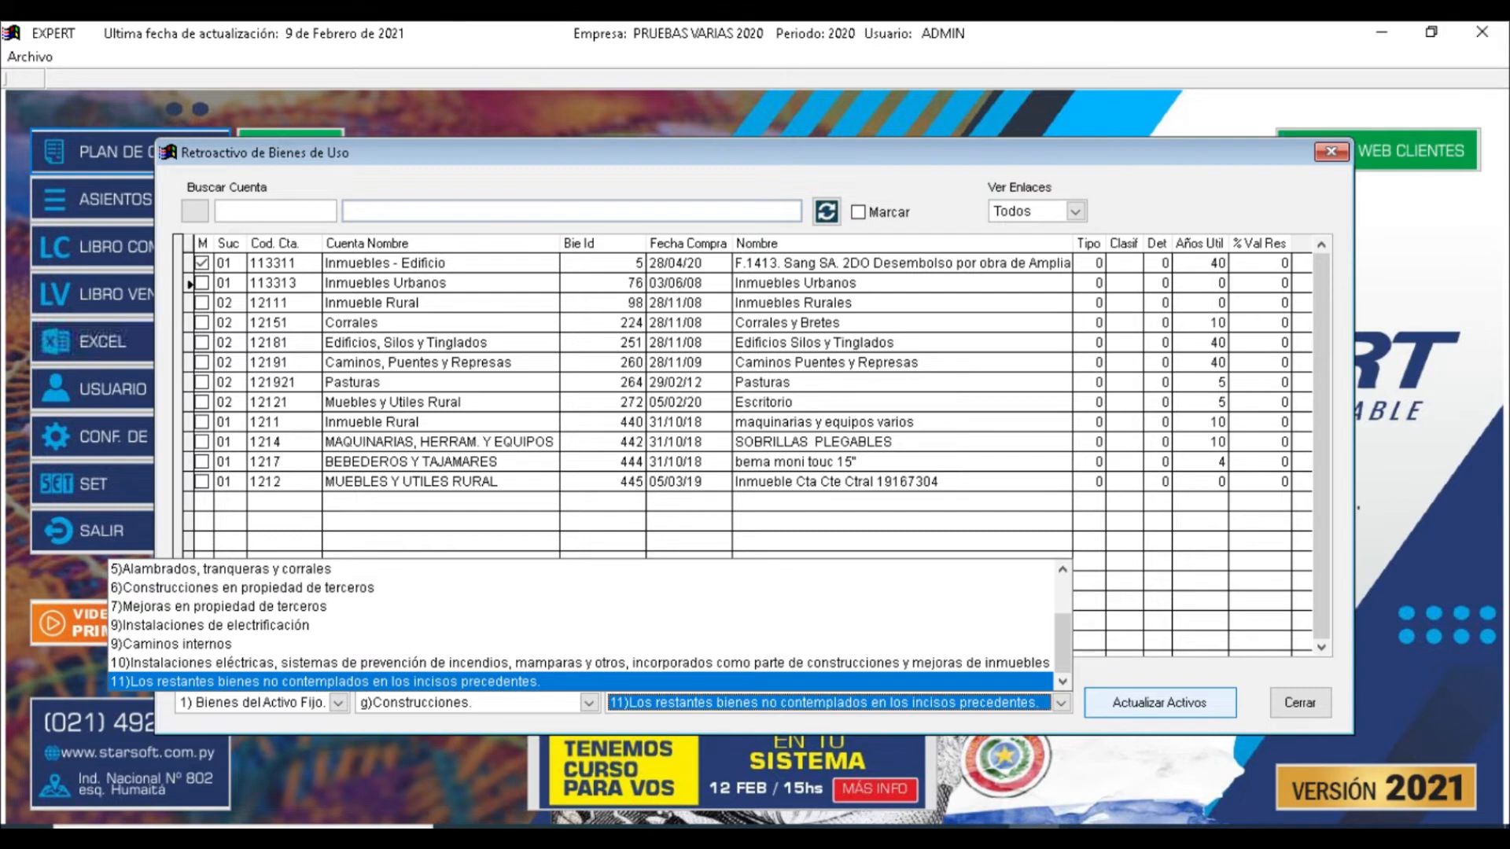
Set the detail to 1)Construcciones y mejoras de inmuebles urbanos y rurales and update the marked Inmuebles - Edificio asset.
{"action": "key", "text": "Up"}
{"action": "key", "text": "Up"}
{"action": "key", "text": "Up"}
{"action": "key", "text": "Up"}
{"action": "key", "text": "Up"}
{"action": "key", "text": "Up"}
{"action": "key", "text": "Up"}
{"action": "key", "text": "Up"}
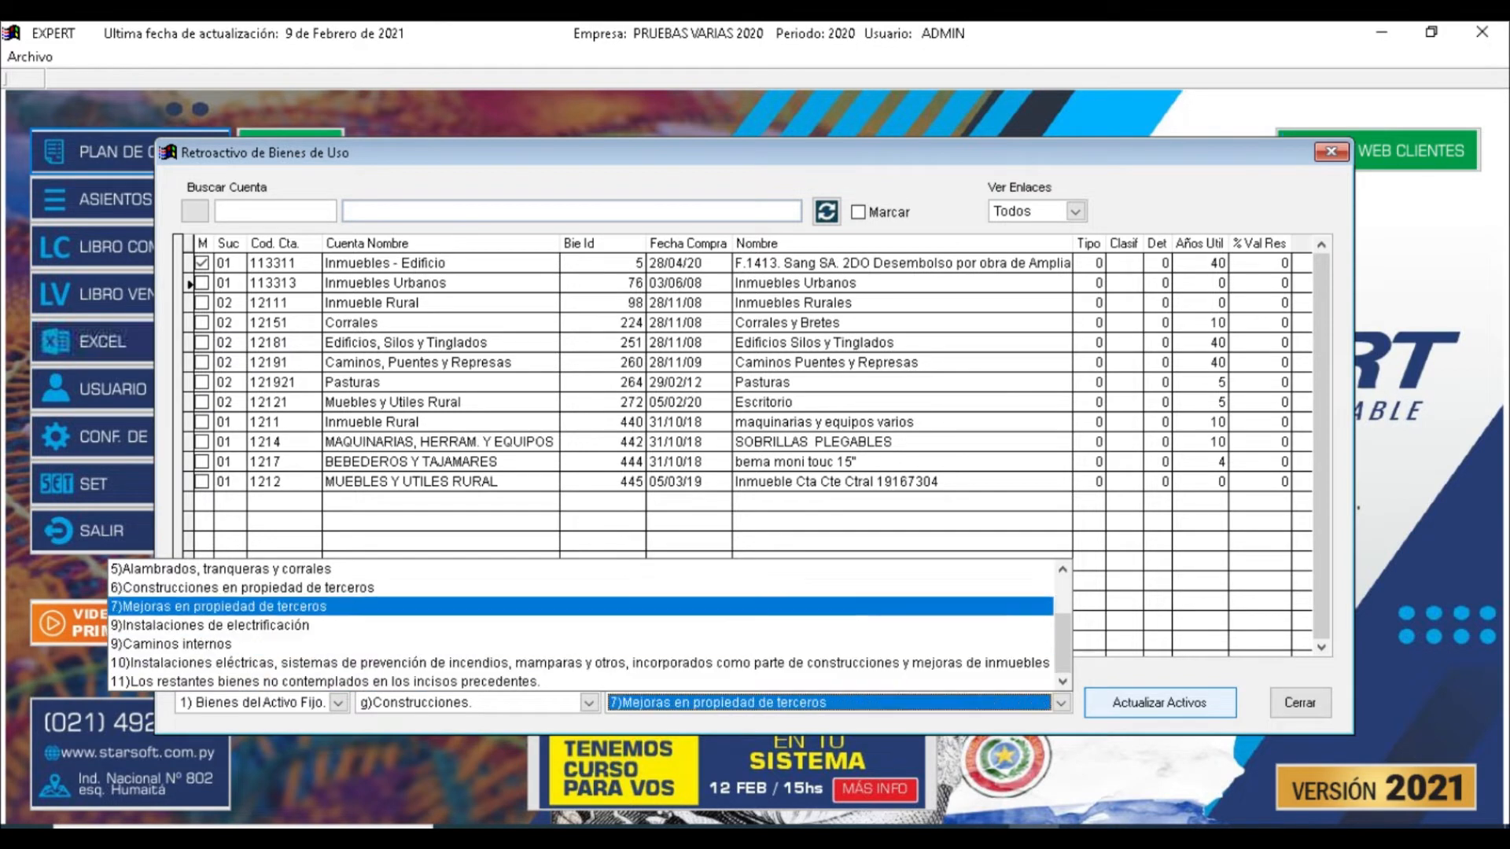
{"action": "key", "text": "Up"}
{"action": "key", "text": "Up"}
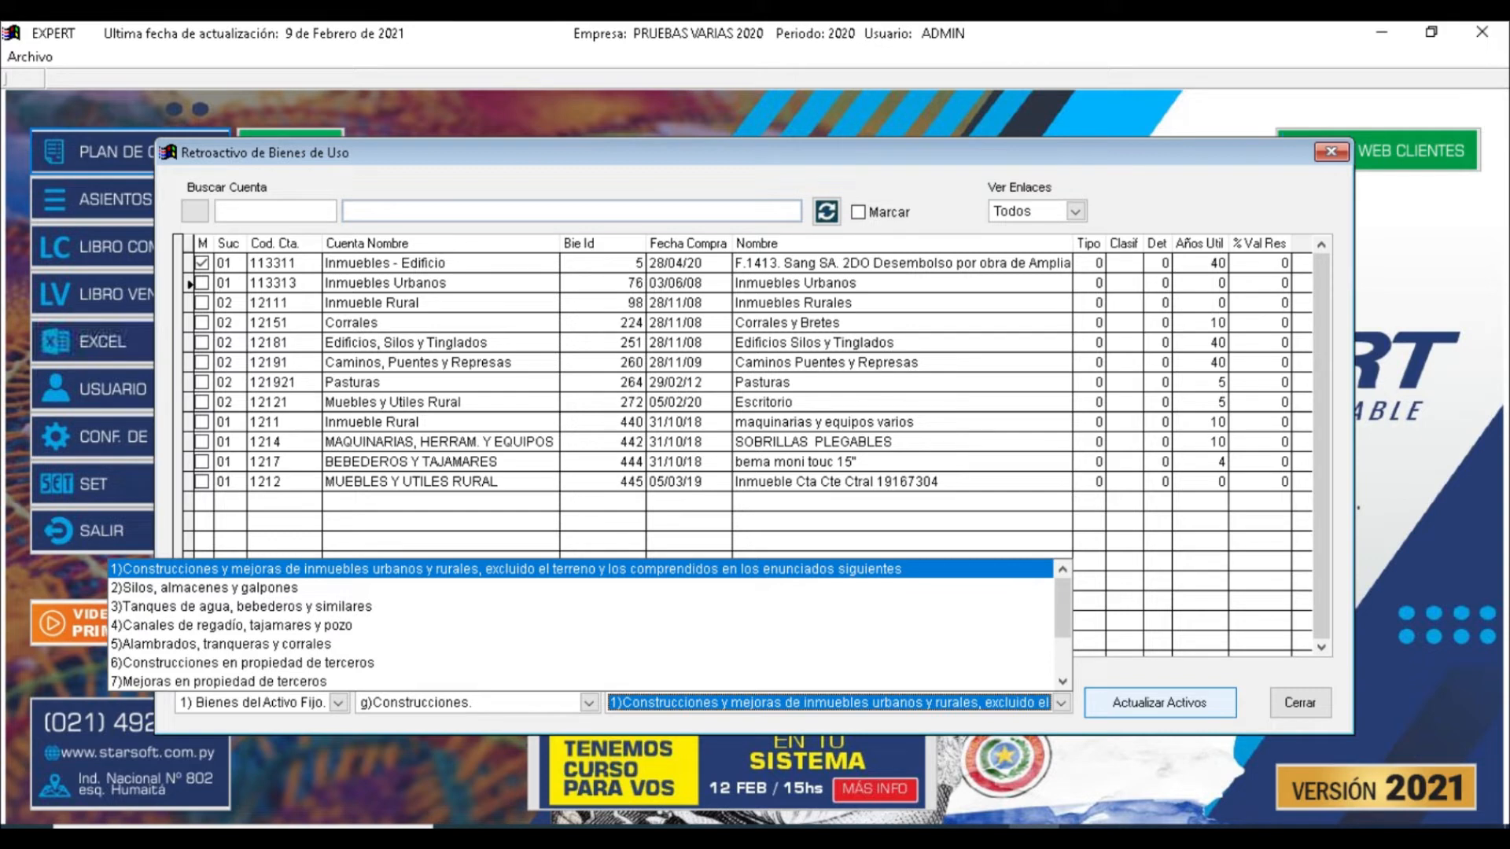
{"action": "left_click", "coordinate": [1096, 701]}
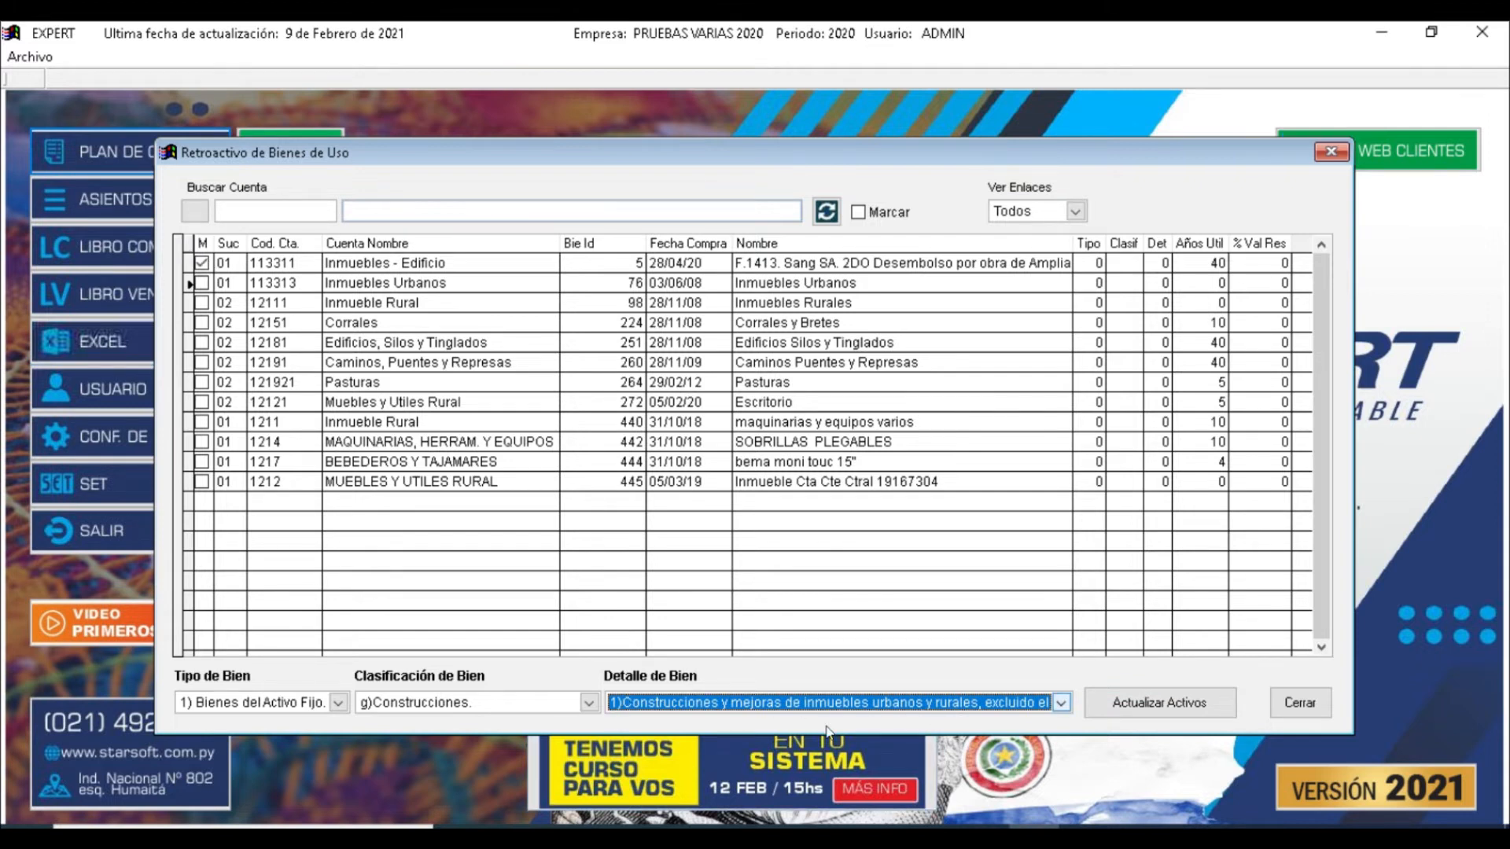
{"action": "left_click", "coordinate": [1186, 705]}
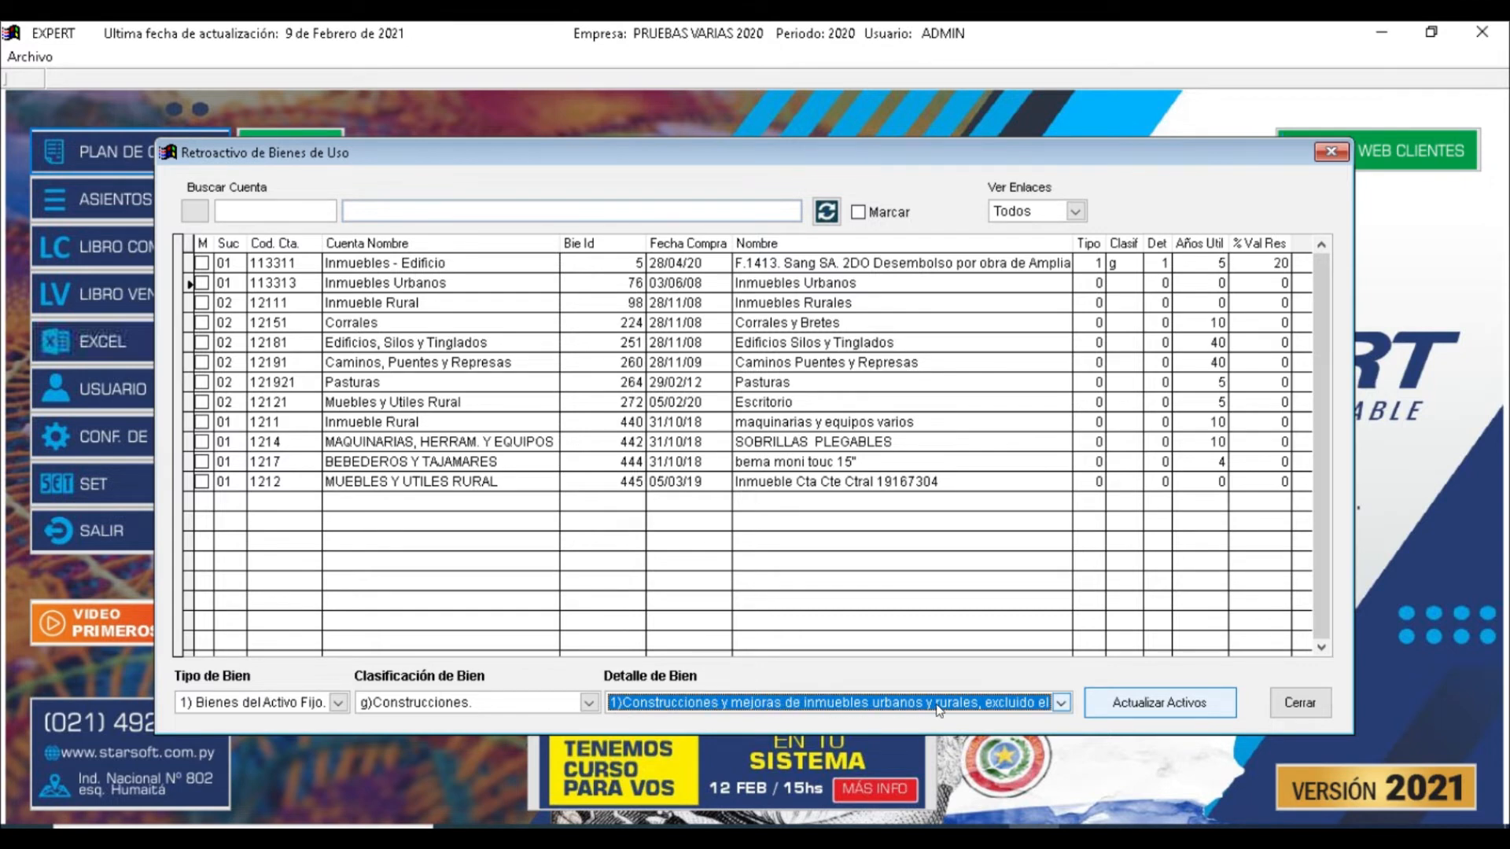
Examine the useful life, residual percentage and purchase date of Inmuebles - Edificio, and the purchase date and useful life of Corrales.
{"action": "left_click", "coordinate": [1201, 263]}
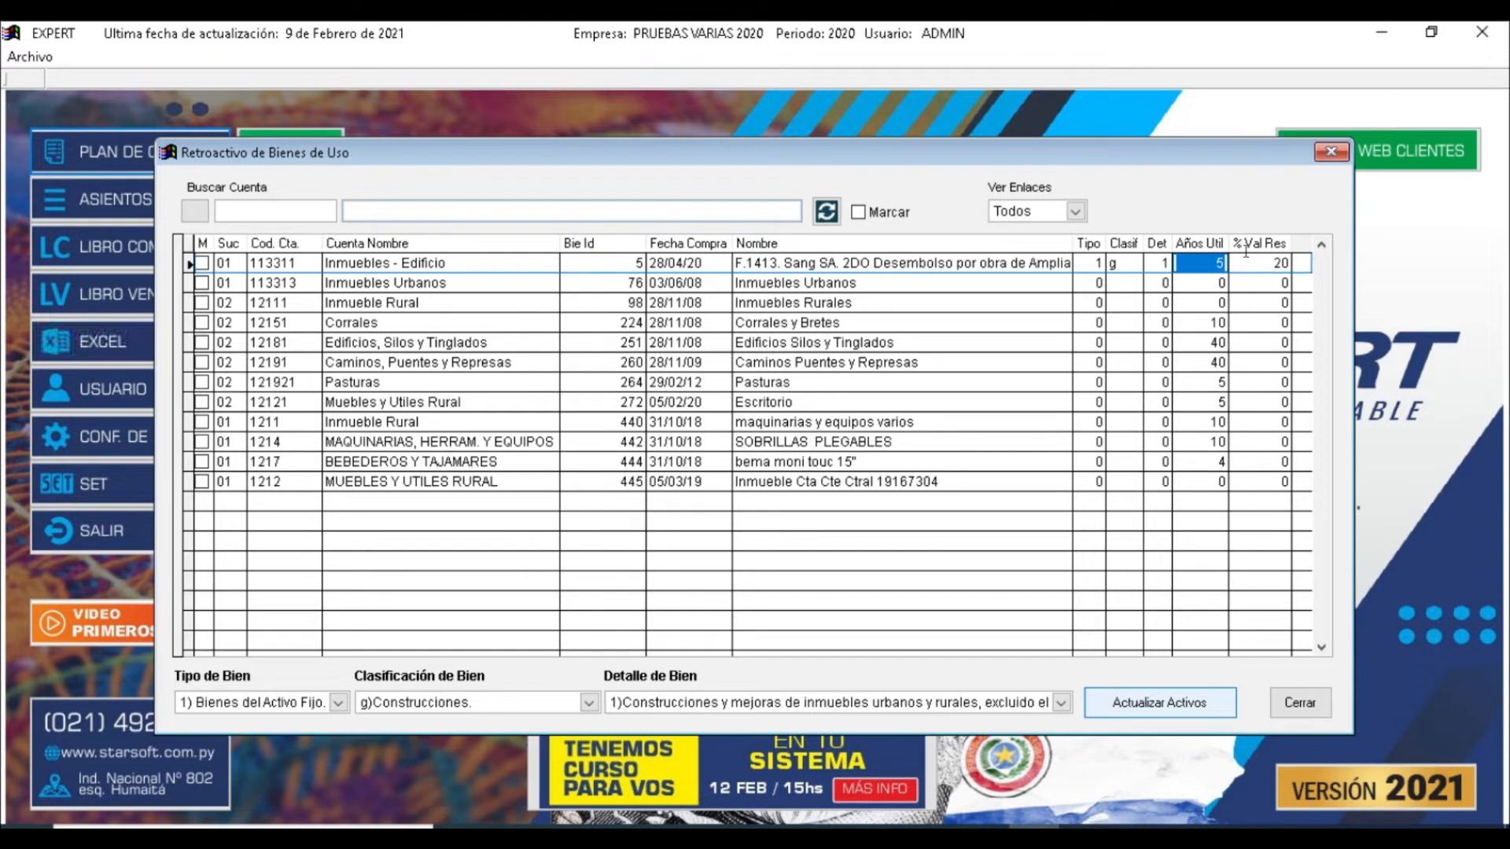
{"action": "left_click", "coordinate": [1256, 265]}
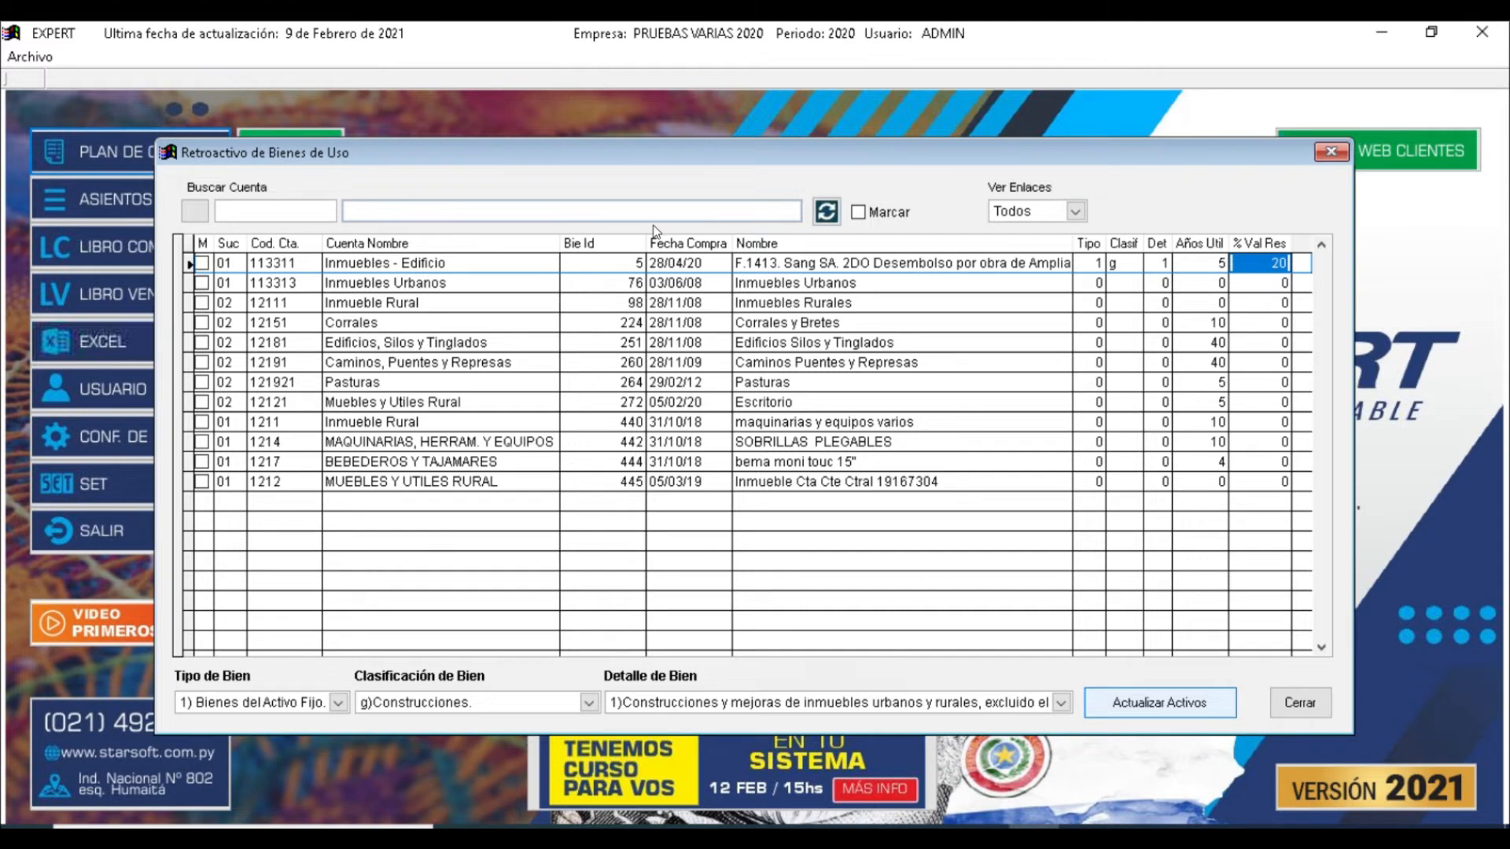
{"action": "left_click", "coordinate": [710, 266]}
{"action": "mouse_move", "coordinate": [710, 266]}
{"action": "left_mouse_down"}
{"action": "mouse_move", "coordinate": [617, 260]}
{"action": "mouse_move", "coordinate": [718, 244]}
{"action": "left_mouse_up"}
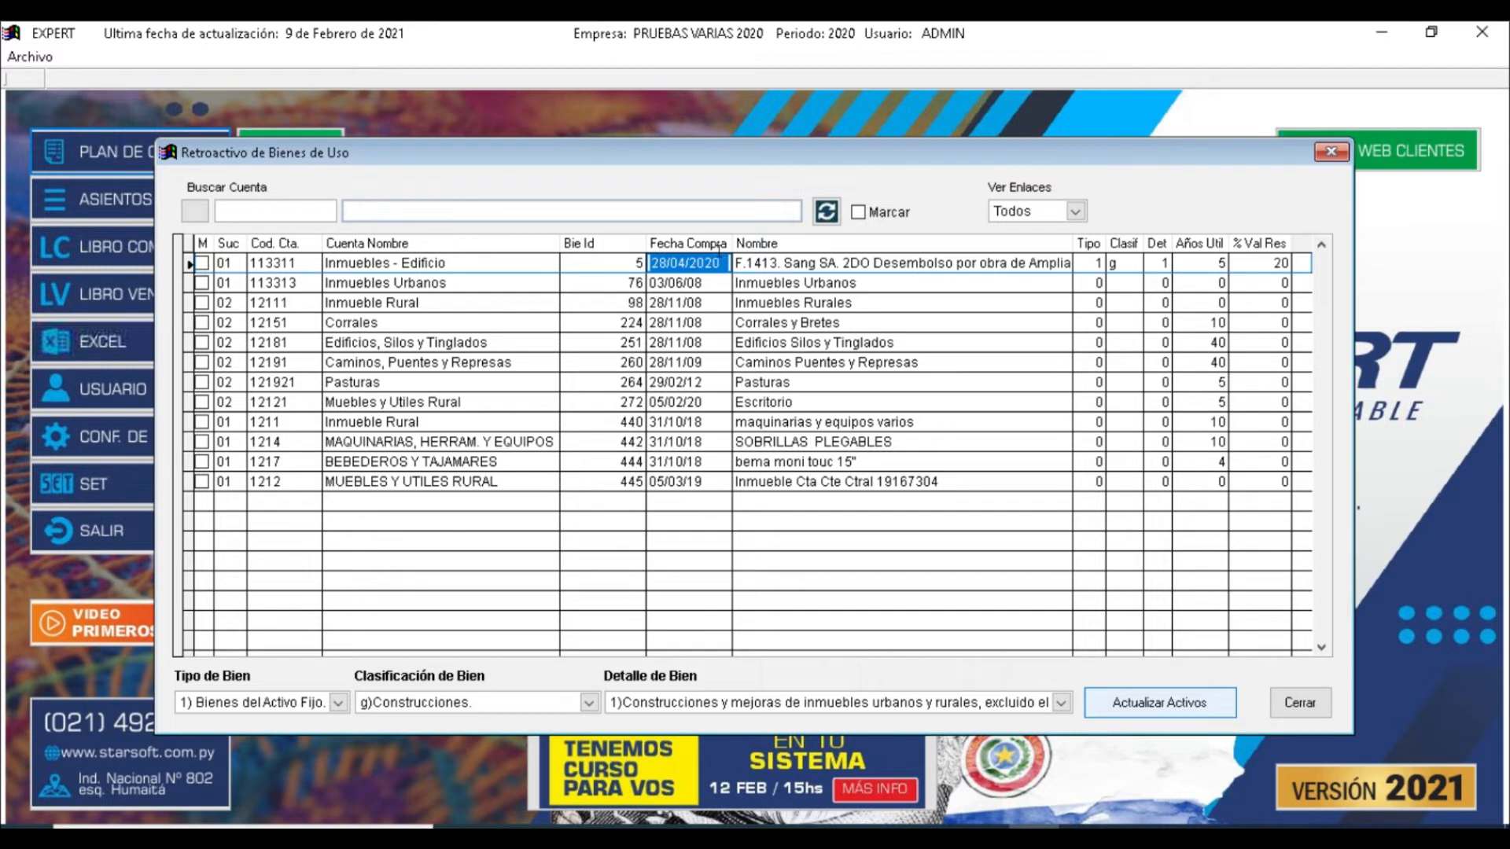
{"action": "left_click_drag", "start_coordinate": [719, 263], "coordinate": [645, 260]}
{"action": "left_click", "coordinate": [649, 270]}
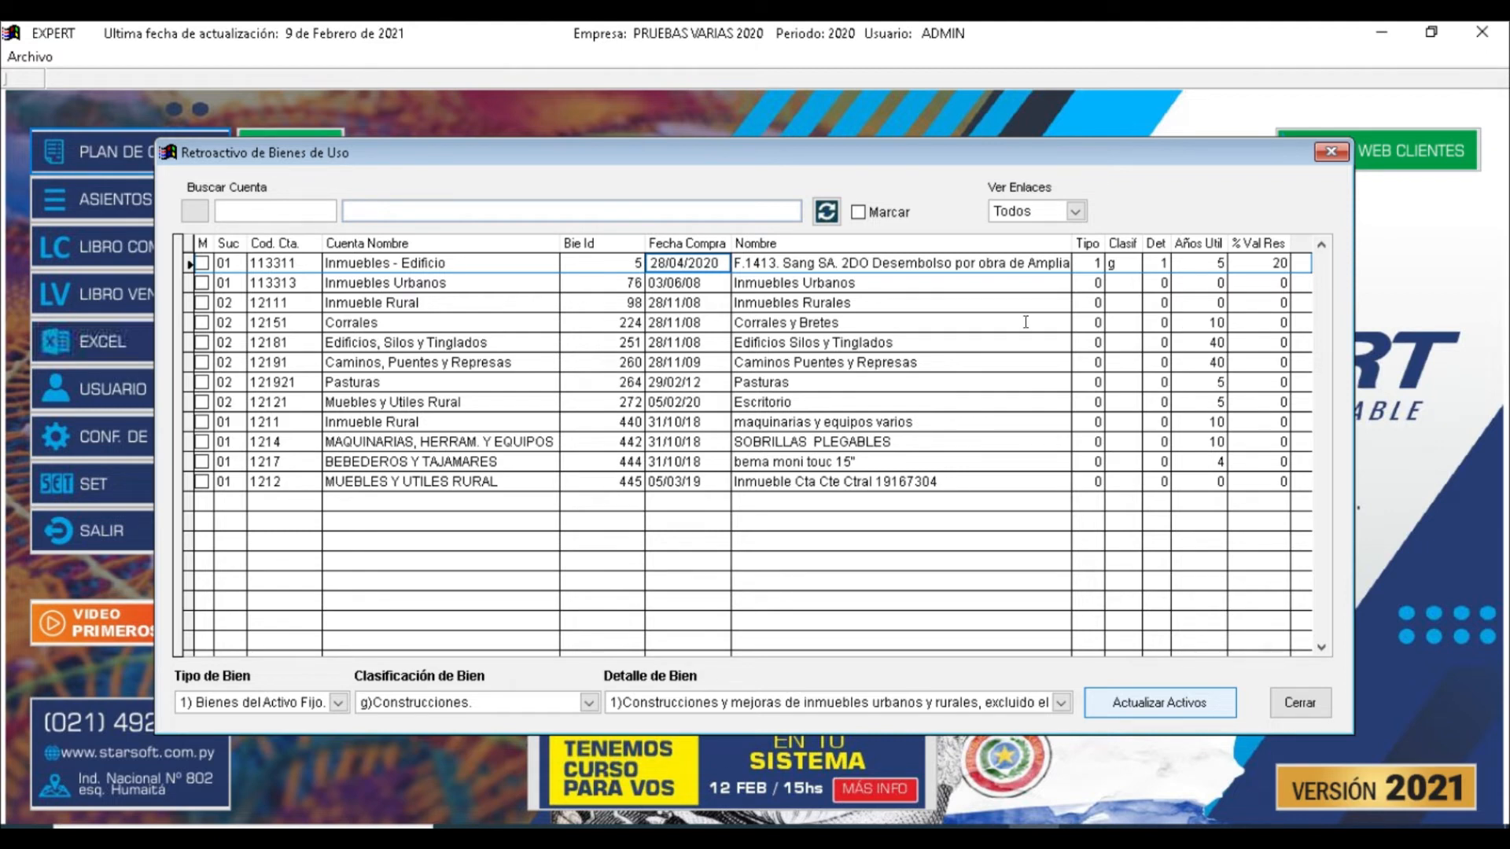
{"action": "left_click", "coordinate": [778, 322]}
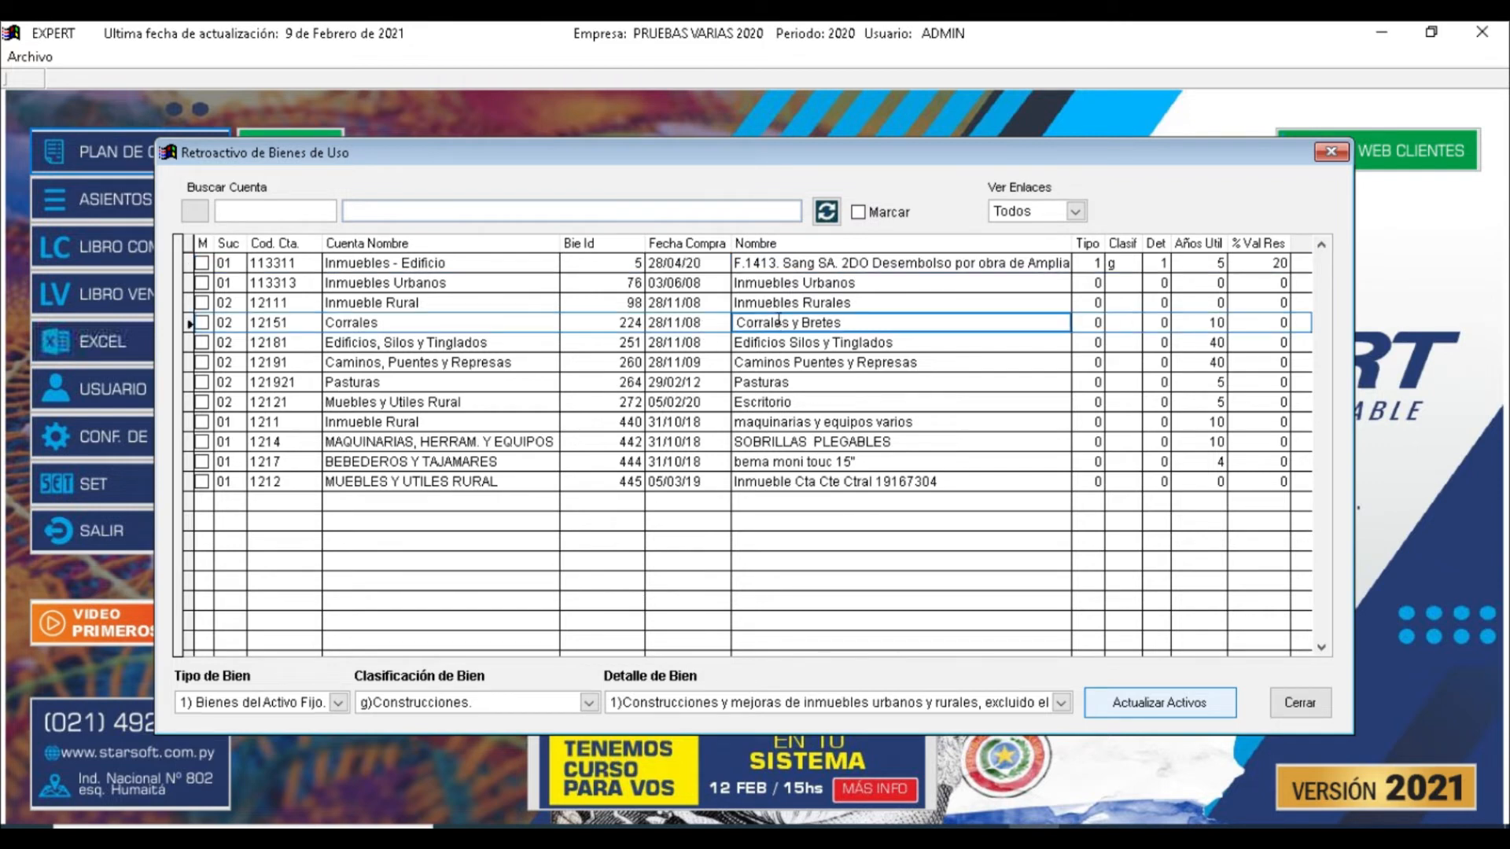
{"action": "mouse_move", "coordinate": [703, 323]}
{"action": "left_mouse_down"}
{"action": "mouse_move", "coordinate": [647, 328]}
{"action": "mouse_move", "coordinate": [720, 317]}
{"action": "left_mouse_up"}
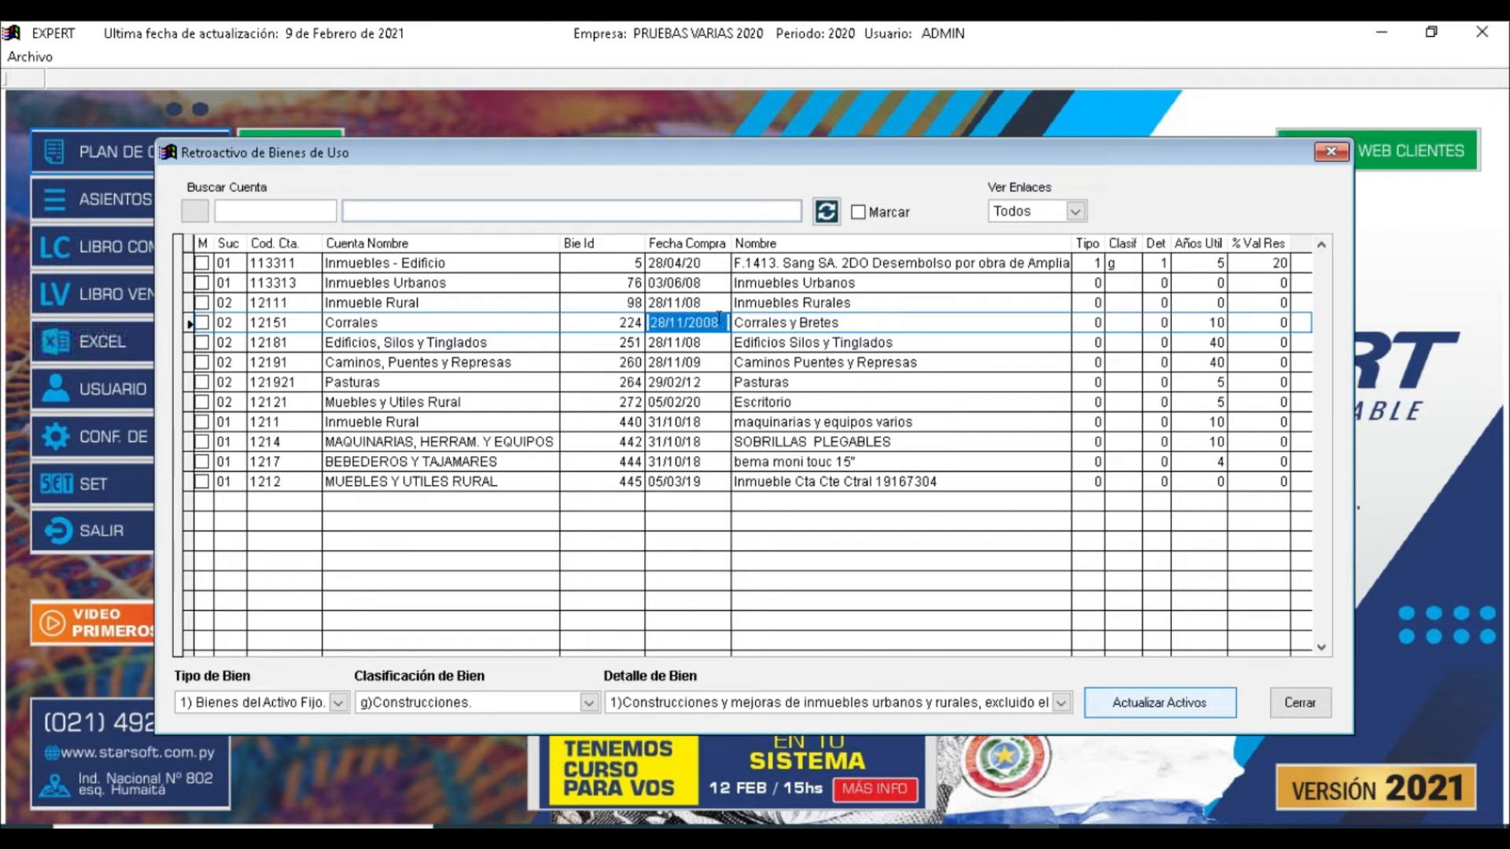
{"action": "left_click", "coordinate": [1186, 320]}
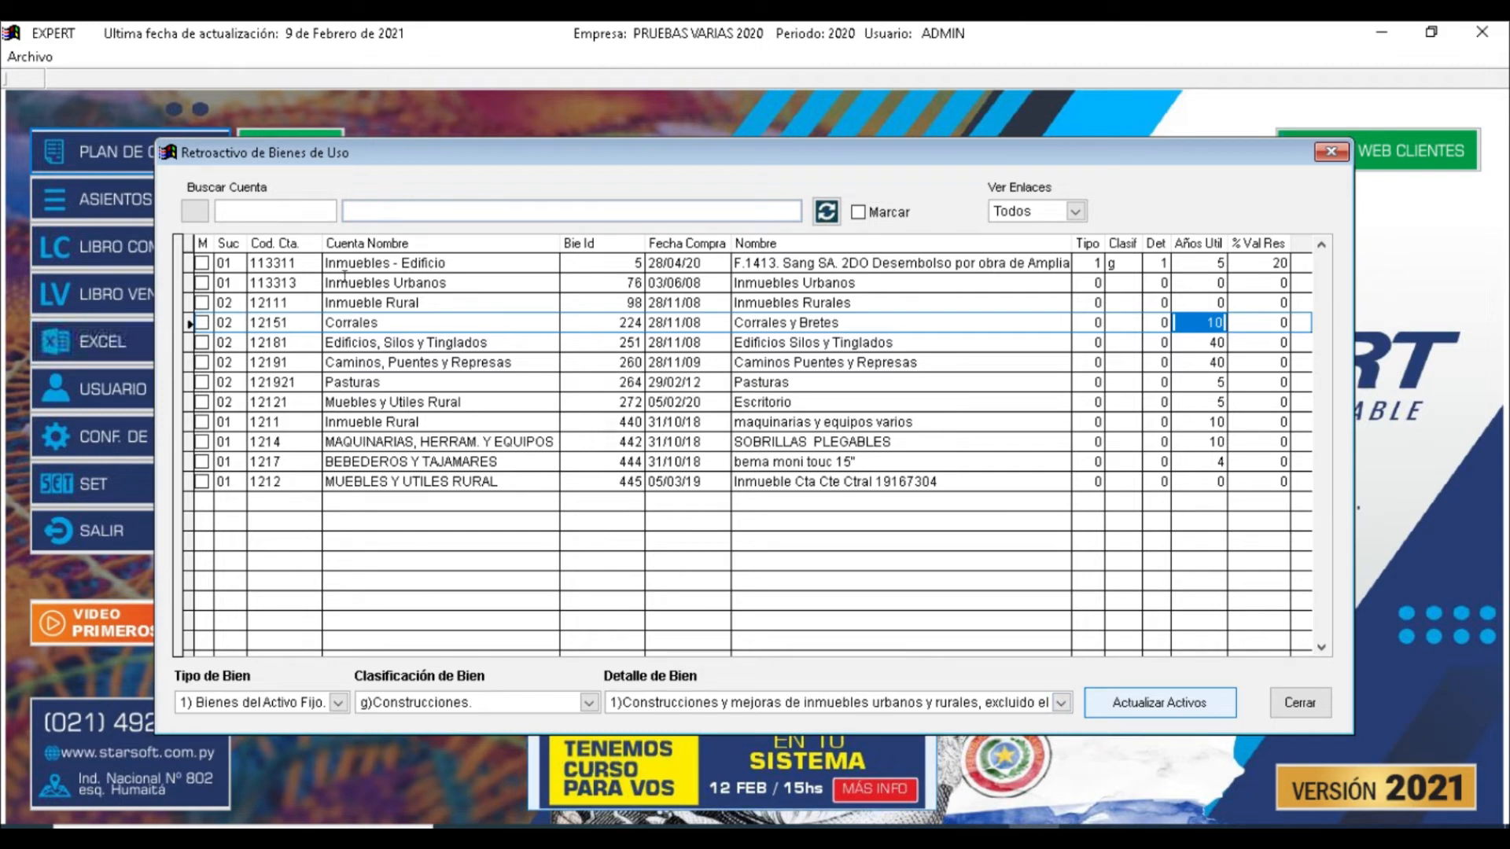
Mark the Corrales asset and update it with classification g)Construcciones and detail 2)Silos, almacenes y galpones.
{"action": "left_click", "coordinate": [203, 324]}
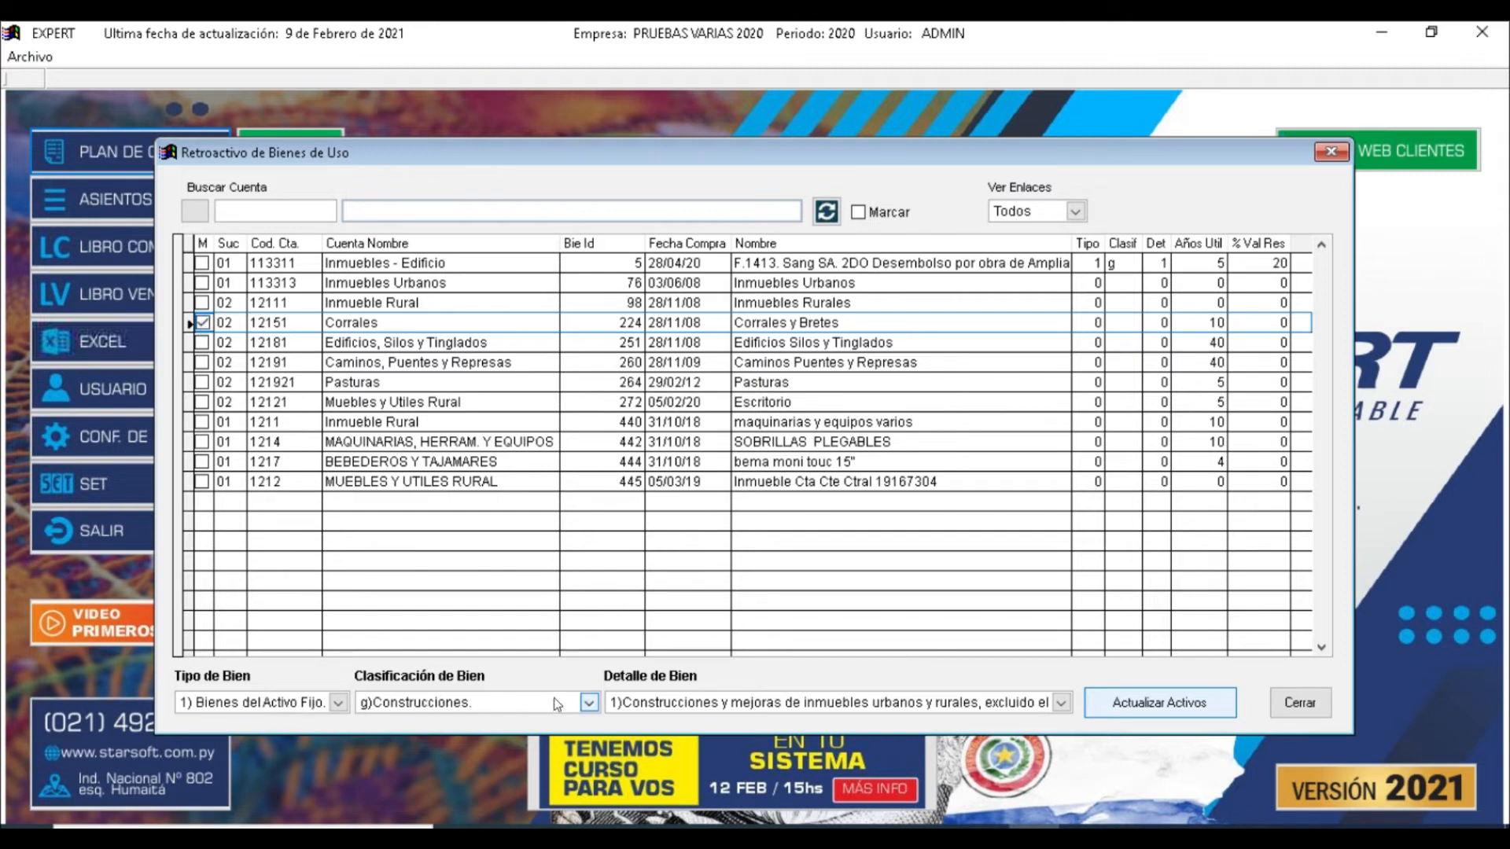
{"action": "left_click", "coordinate": [1062, 703]}
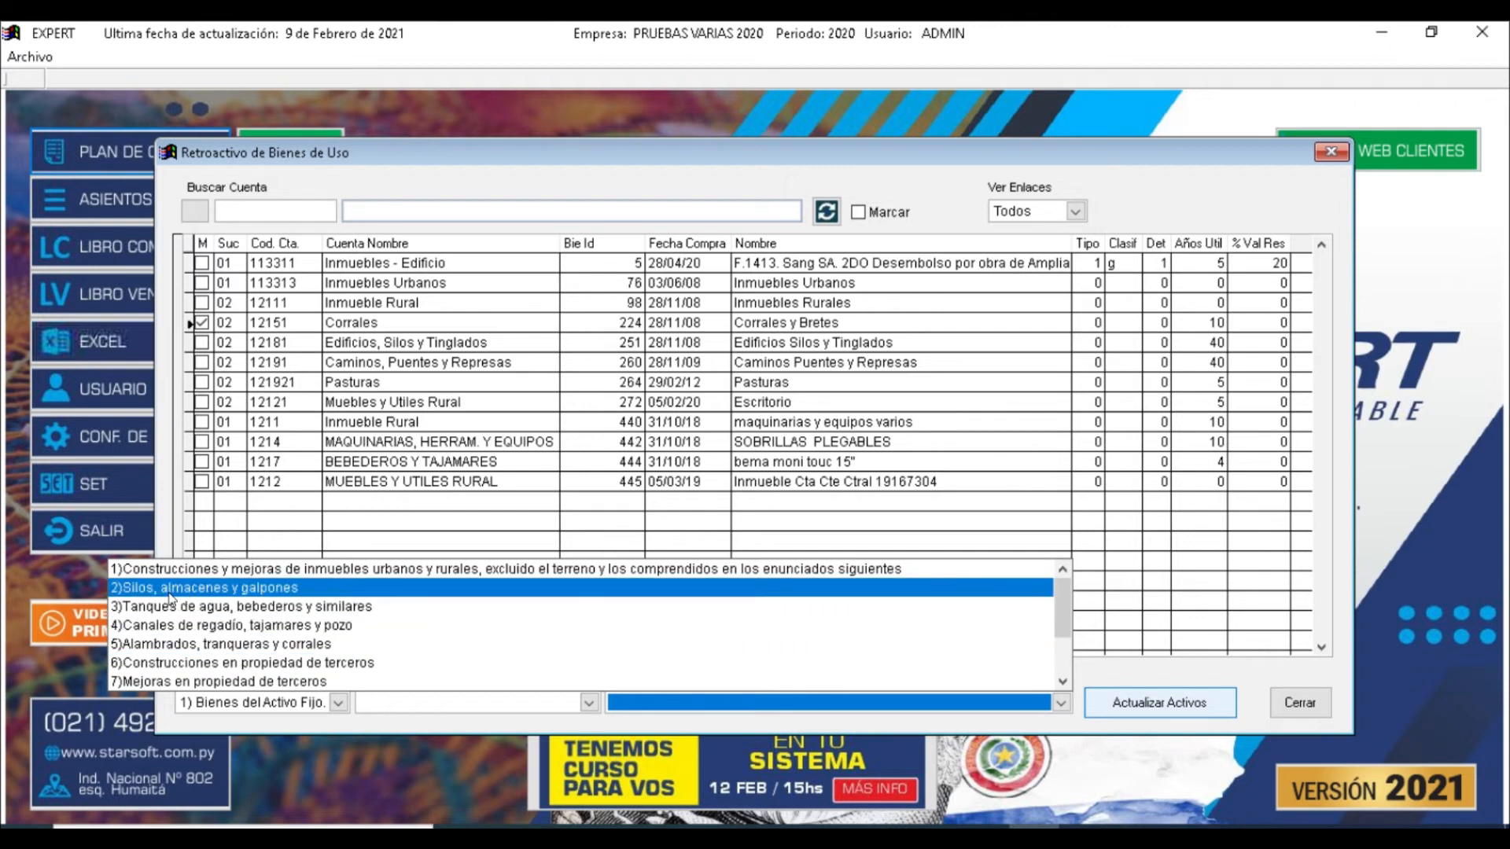
{"action": "left_click", "coordinate": [261, 589]}
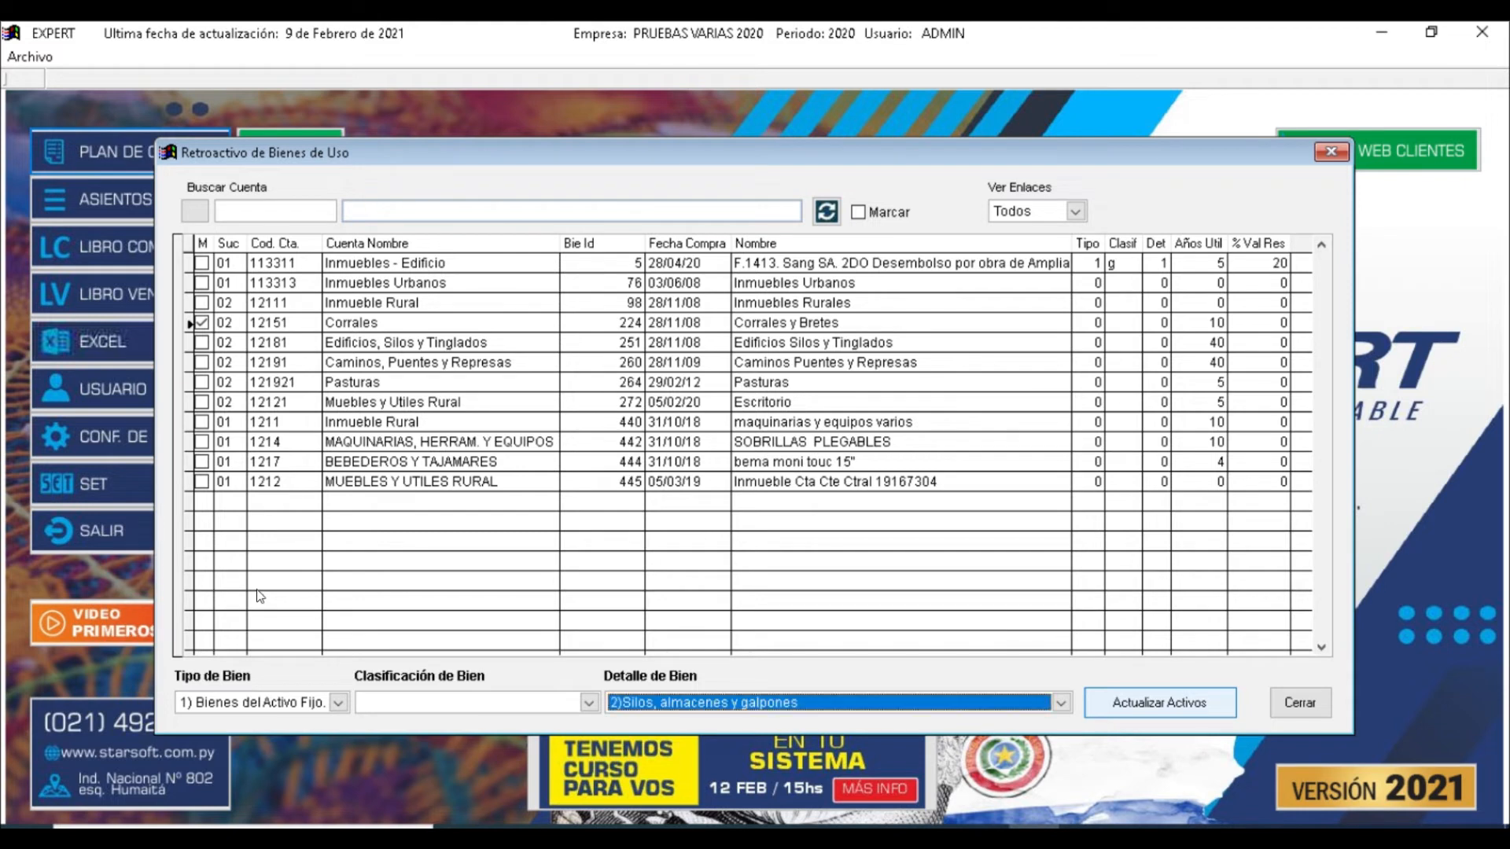
{"action": "left_click", "coordinate": [586, 703]}
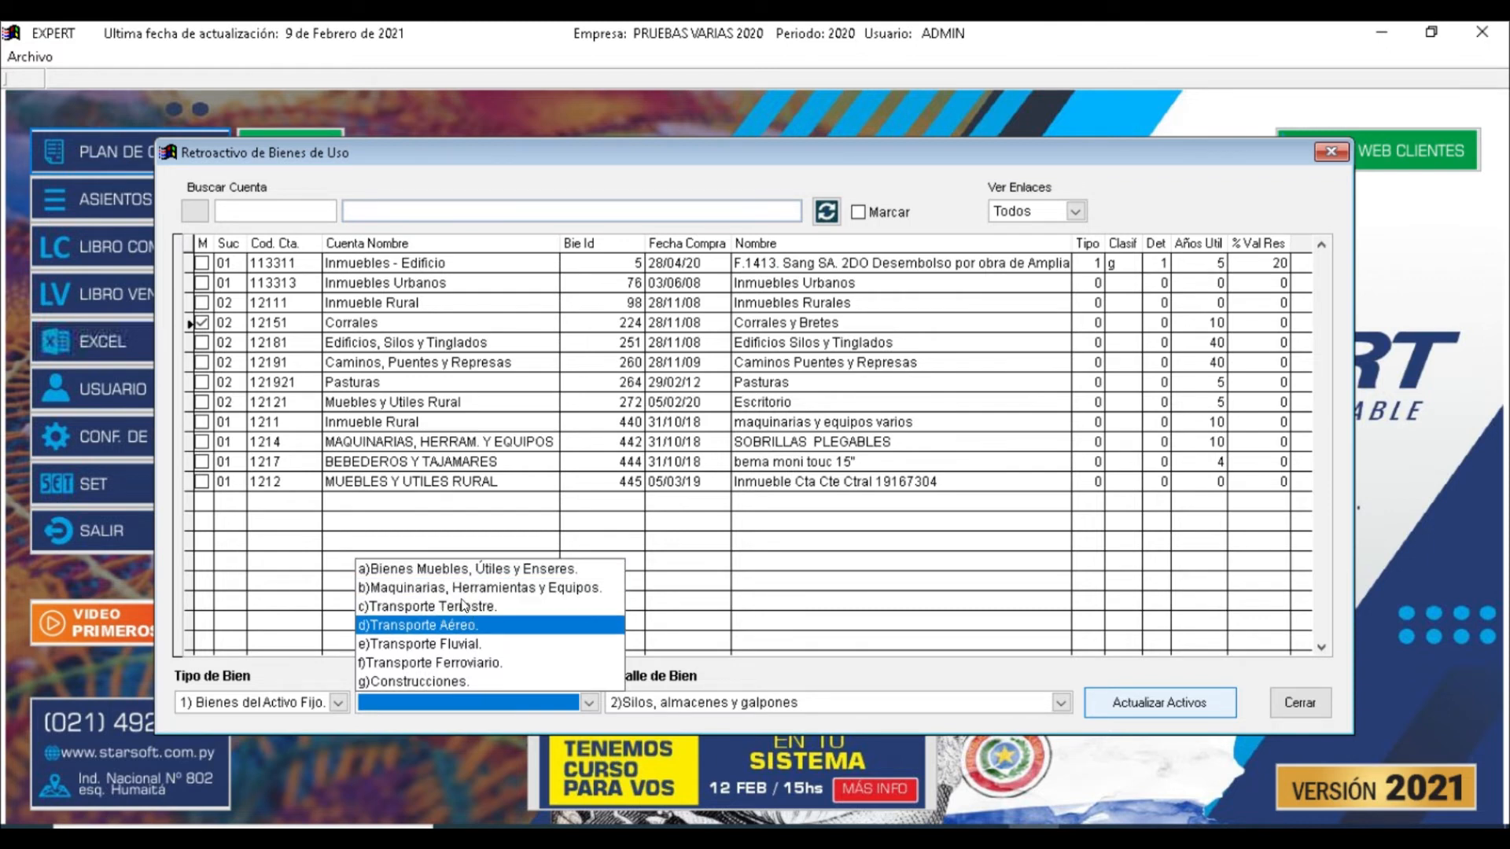
{"action": "left_click", "coordinate": [453, 682]}
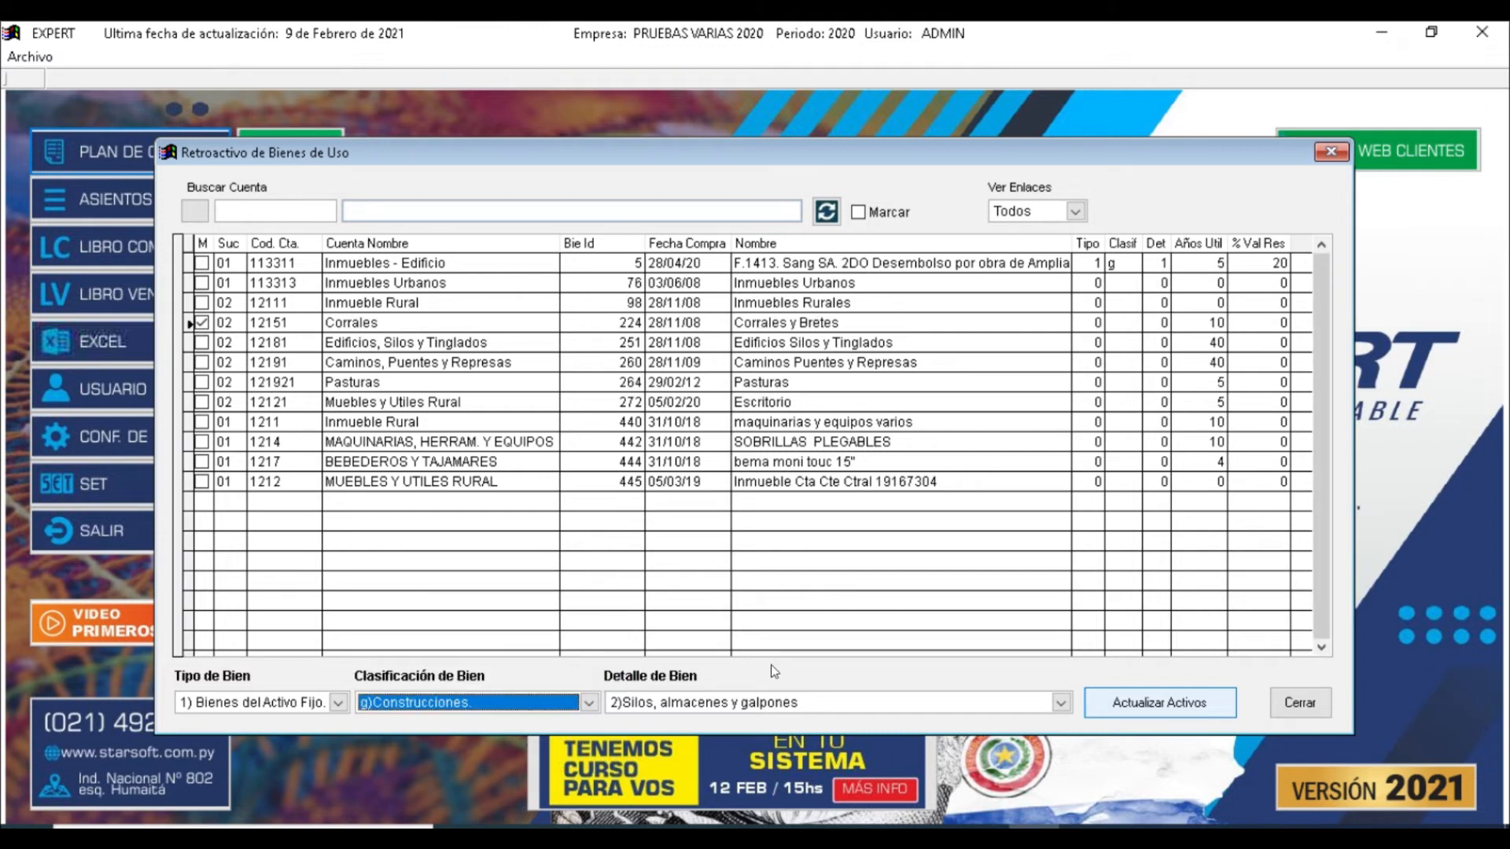
{"action": "left_click", "coordinate": [1061, 703]}
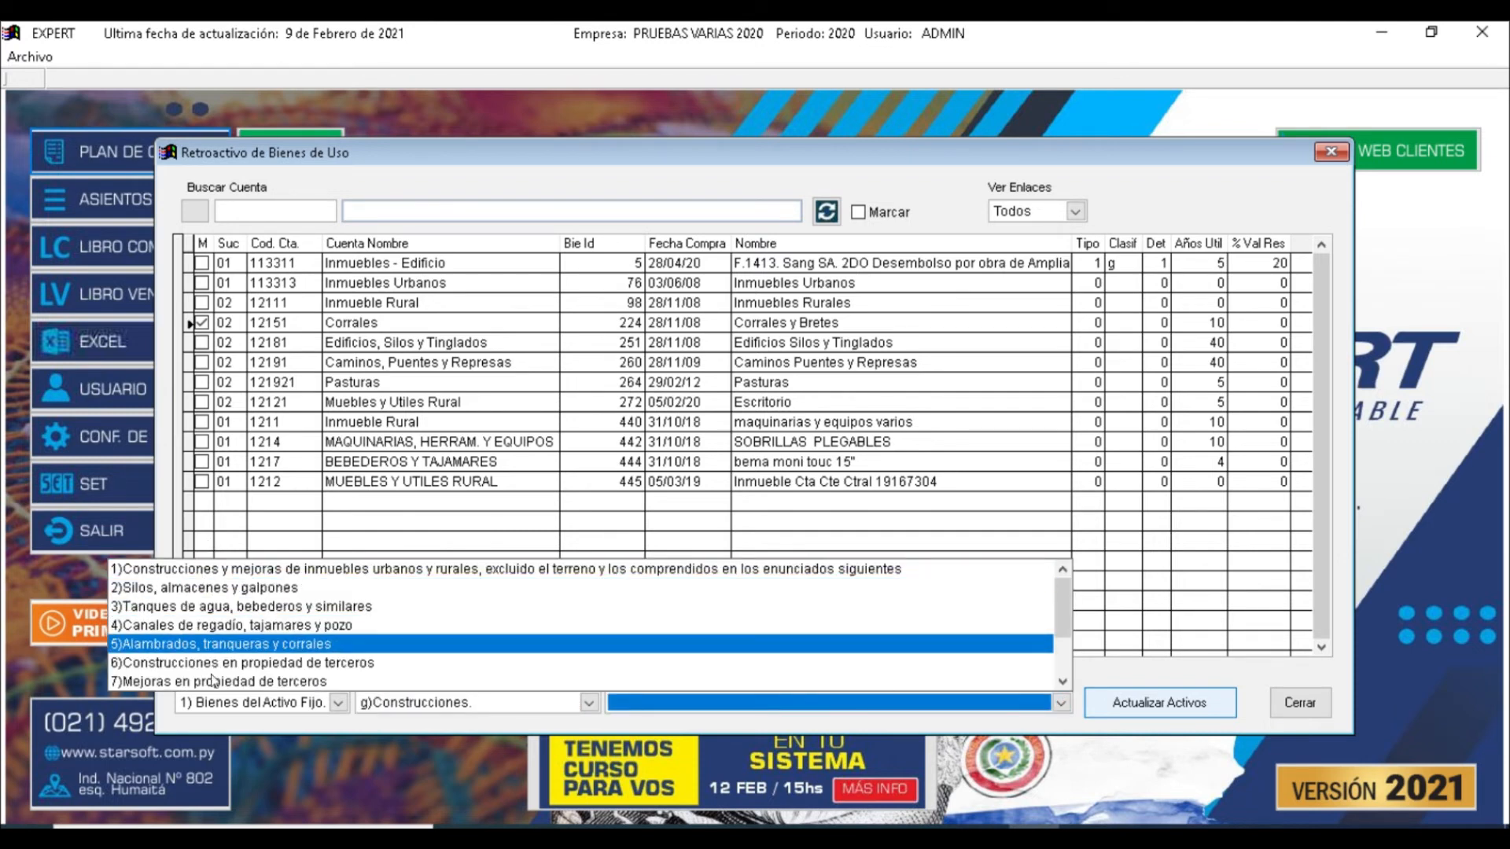
{"action": "left_click", "coordinate": [223, 589]}
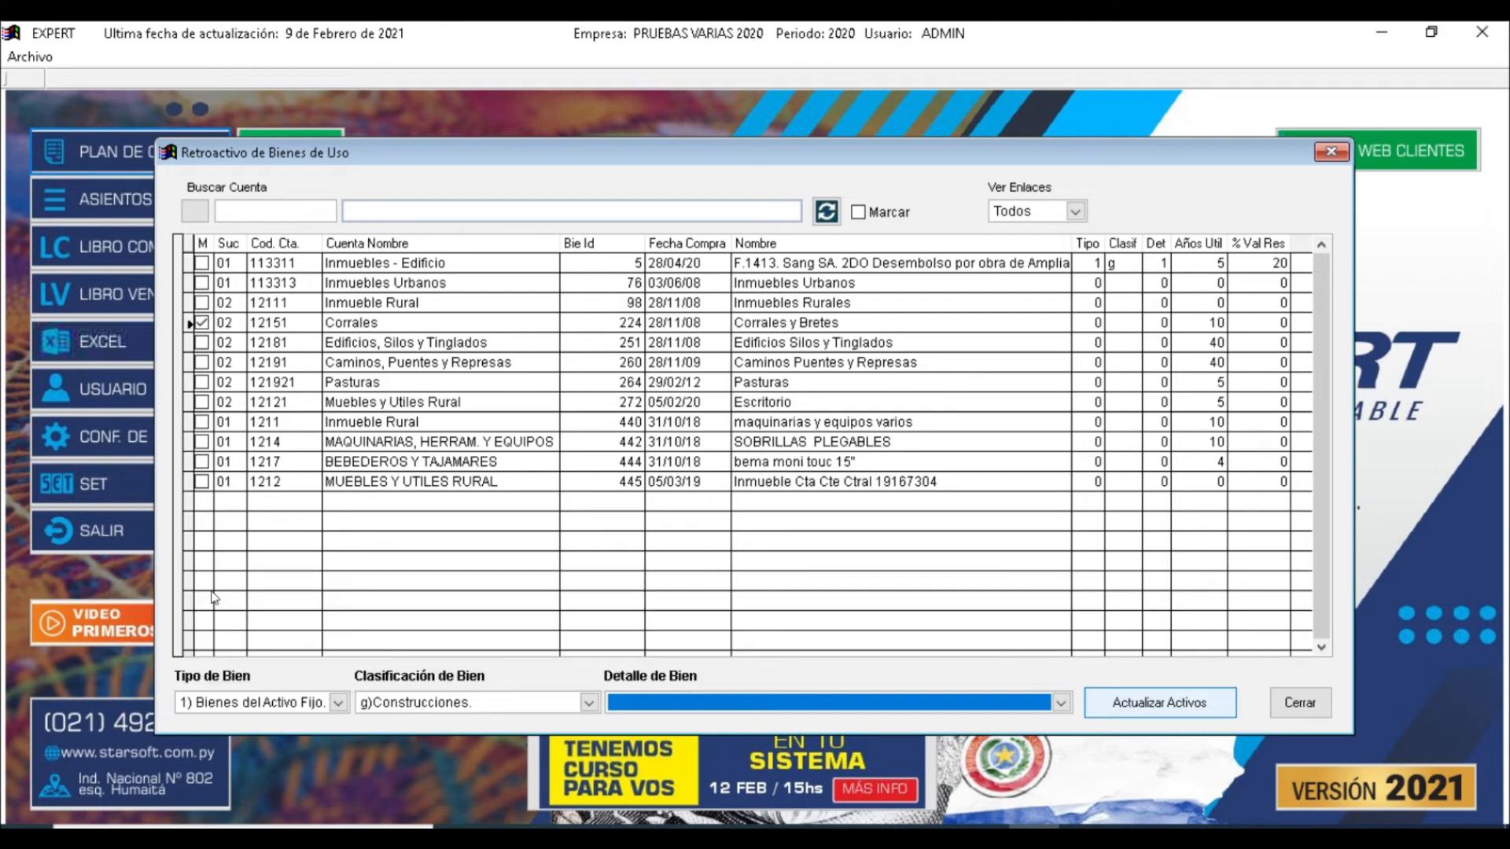
{"action": "left_click", "coordinate": [1165, 705]}
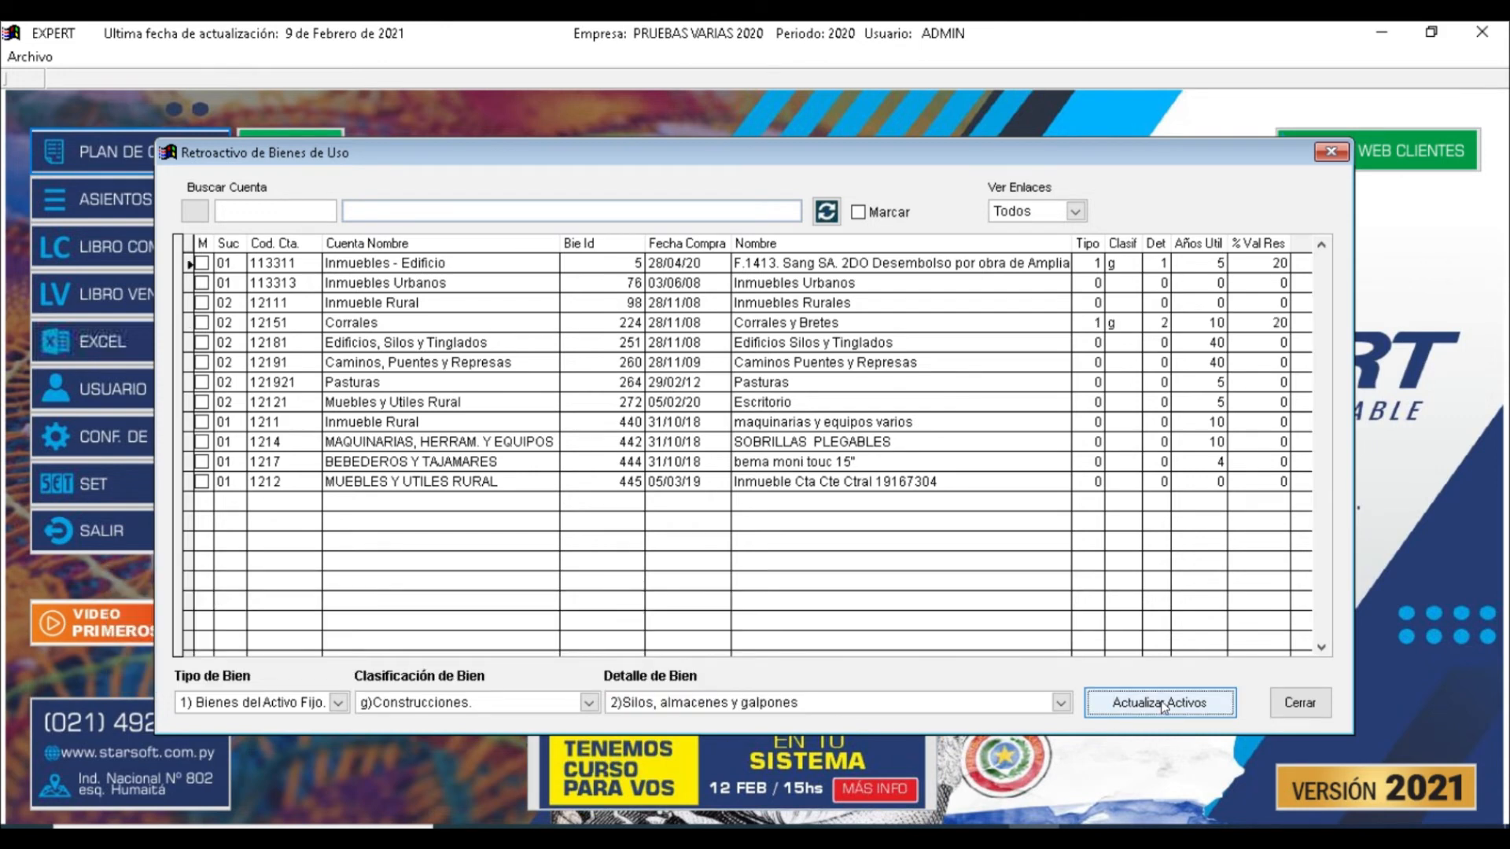
Check the type, classification and useful life assigned to the Corrales asset.
{"action": "left_click", "coordinate": [1088, 317]}
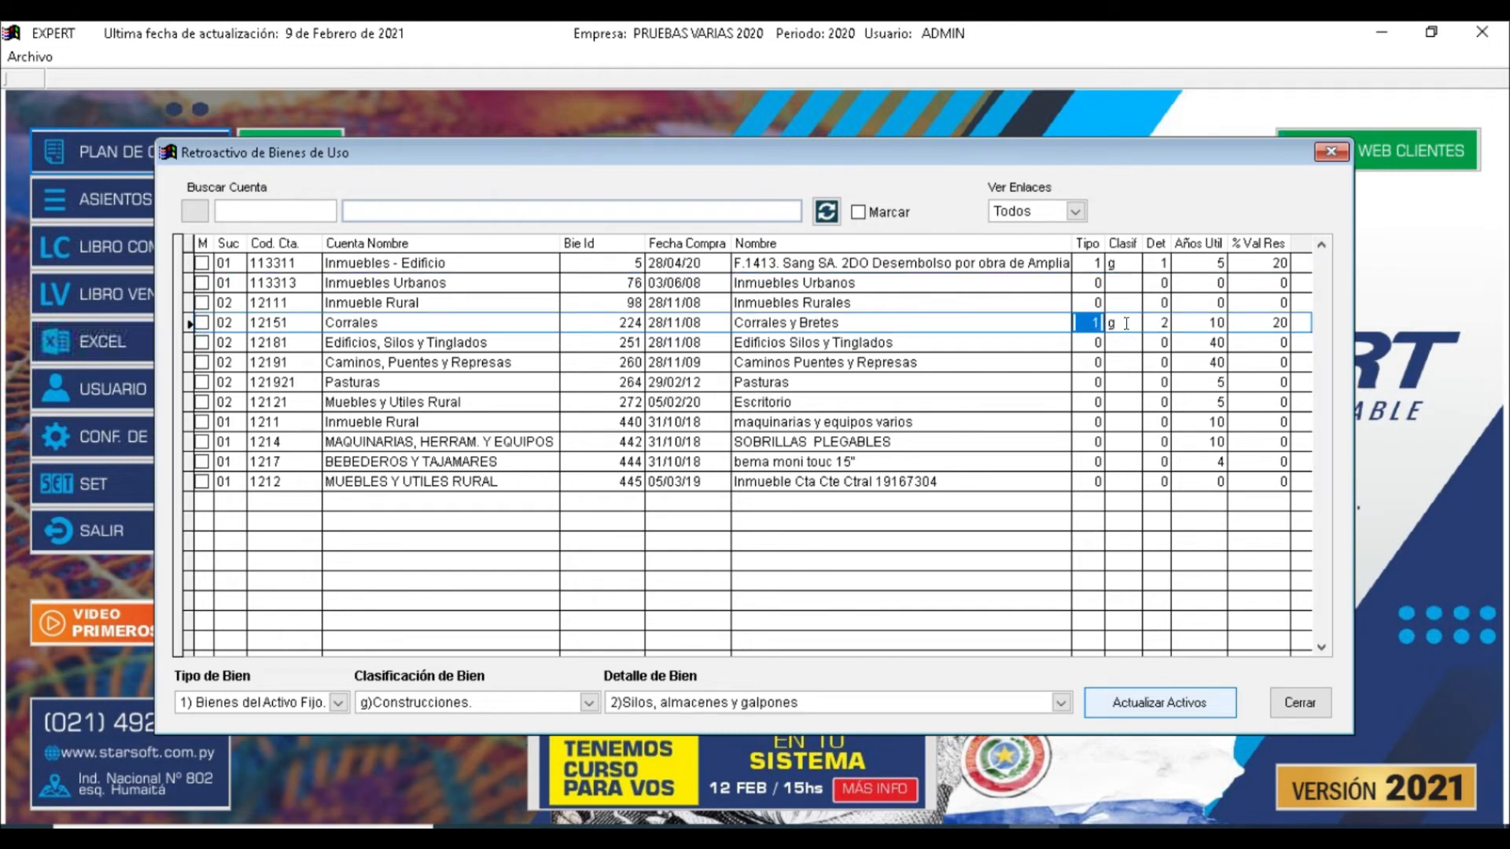
{"action": "left_click", "coordinate": [1112, 323]}
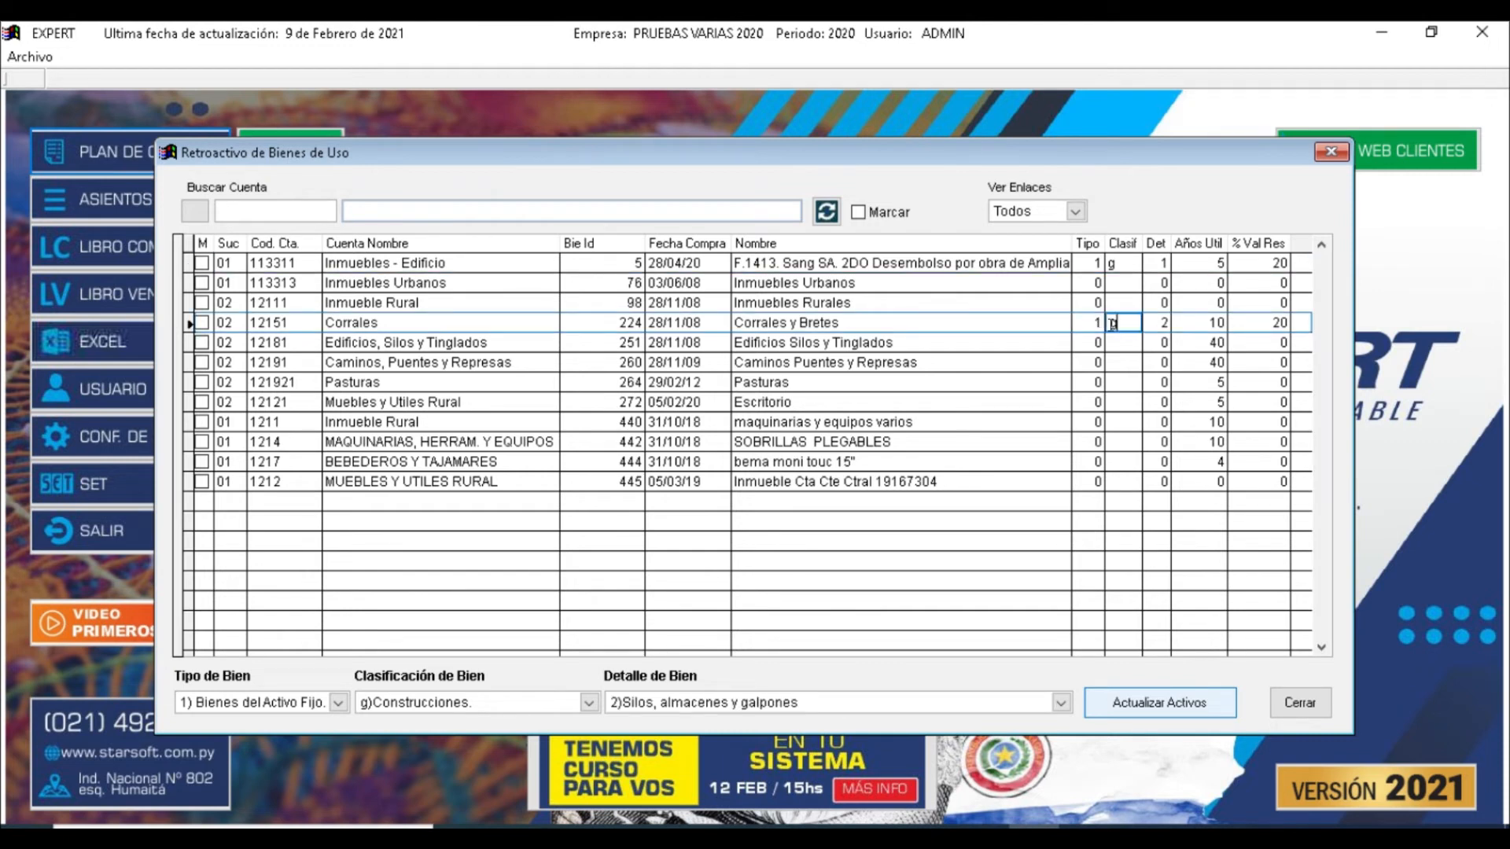
{"action": "left_click", "coordinate": [1200, 318]}
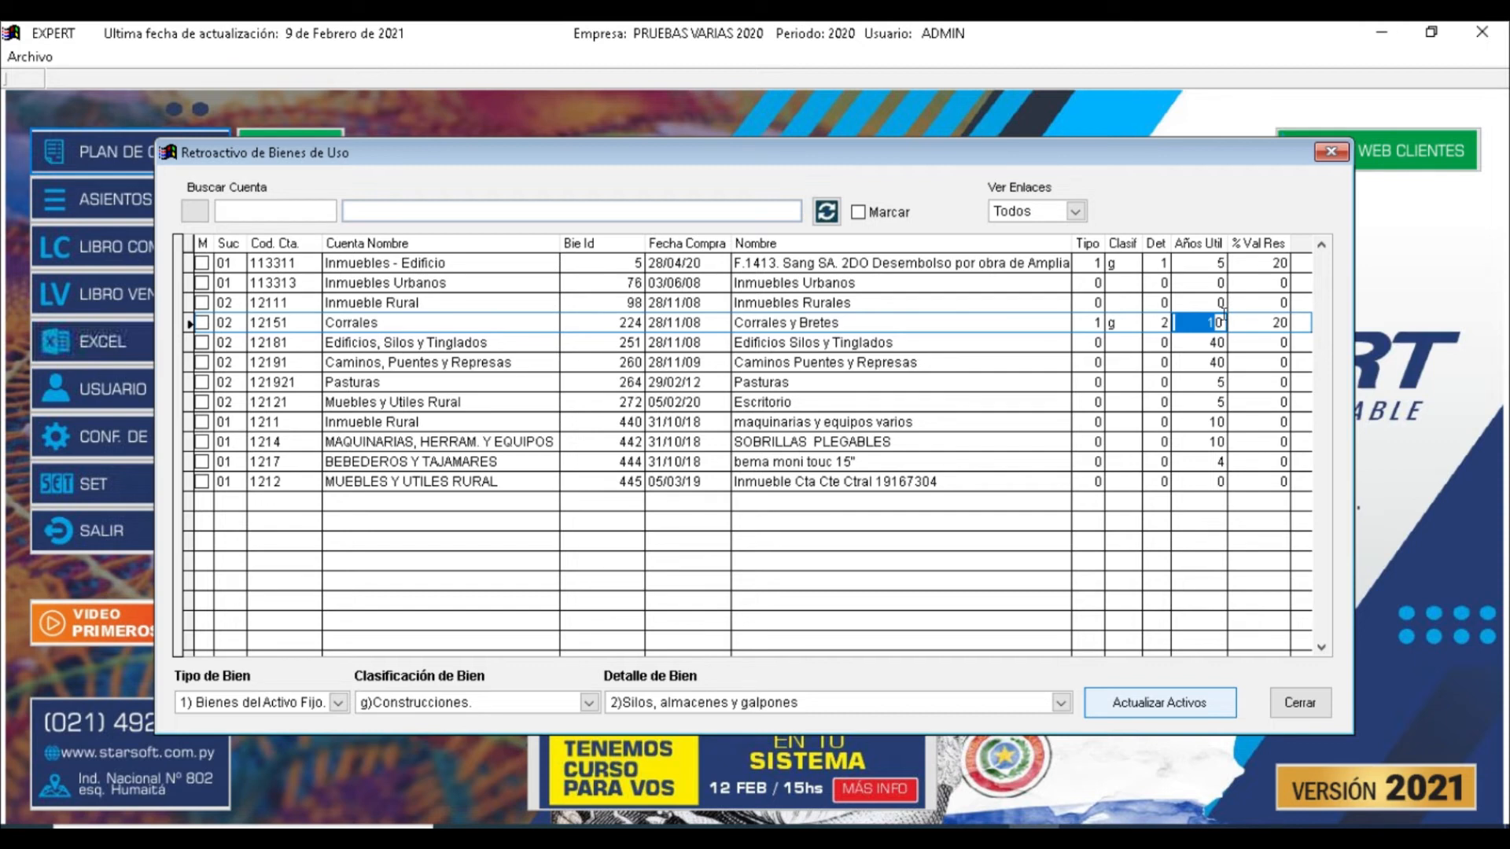
Mark the Escritorio asset under Muebles y Utiles Rural and choose type 1) Bienes del Activo Fijo with classification a)Bienes Muebles, Útiles y Enseres.
{"action": "left_click_drag", "start_coordinate": [1223, 314], "coordinate": [1225, 315]}
{"action": "left_click", "coordinate": [810, 398]}
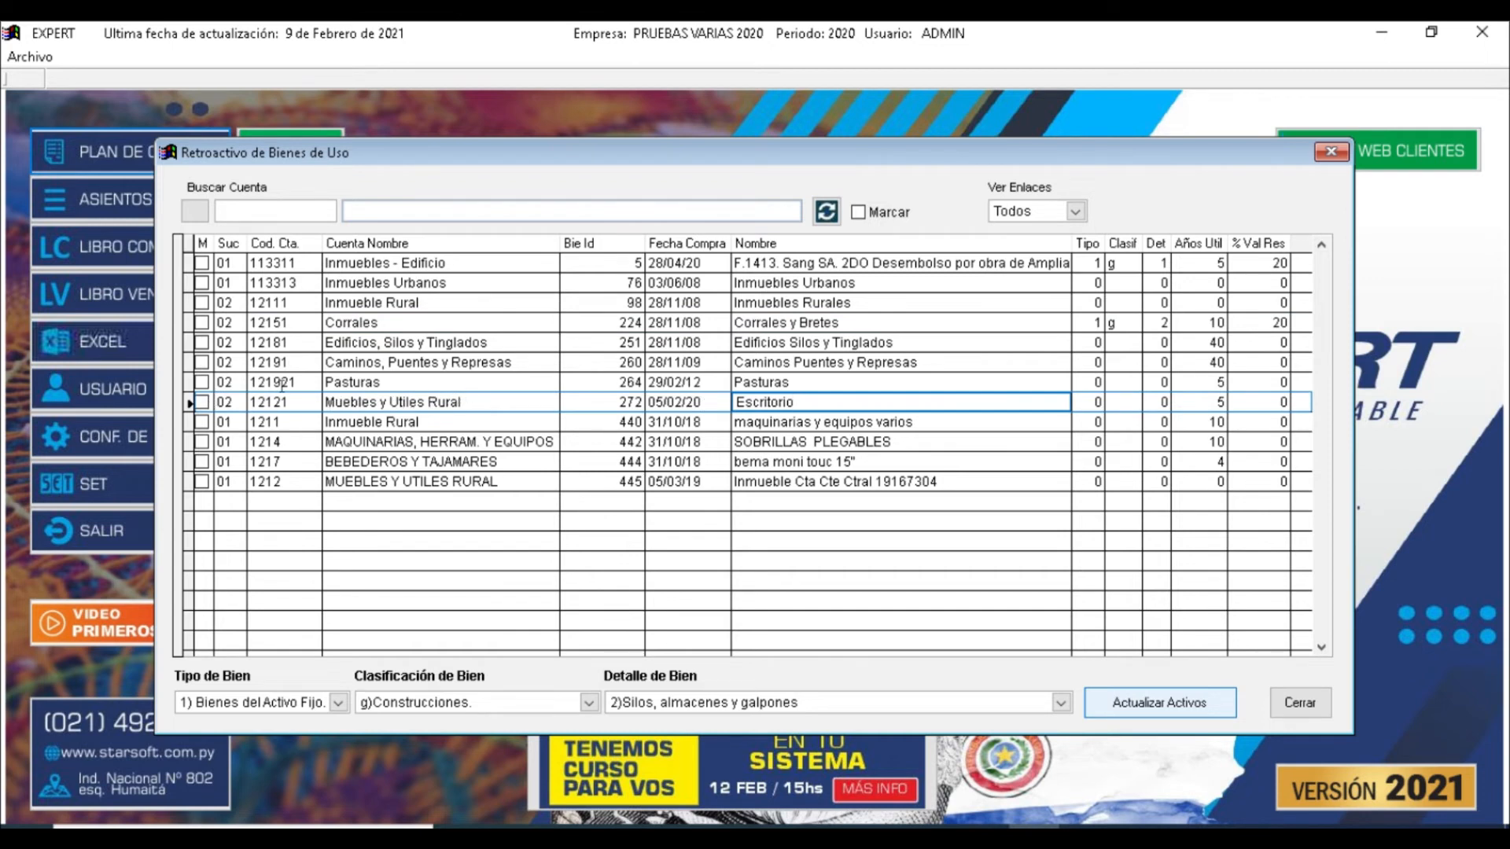
{"action": "left_click", "coordinate": [203, 402]}
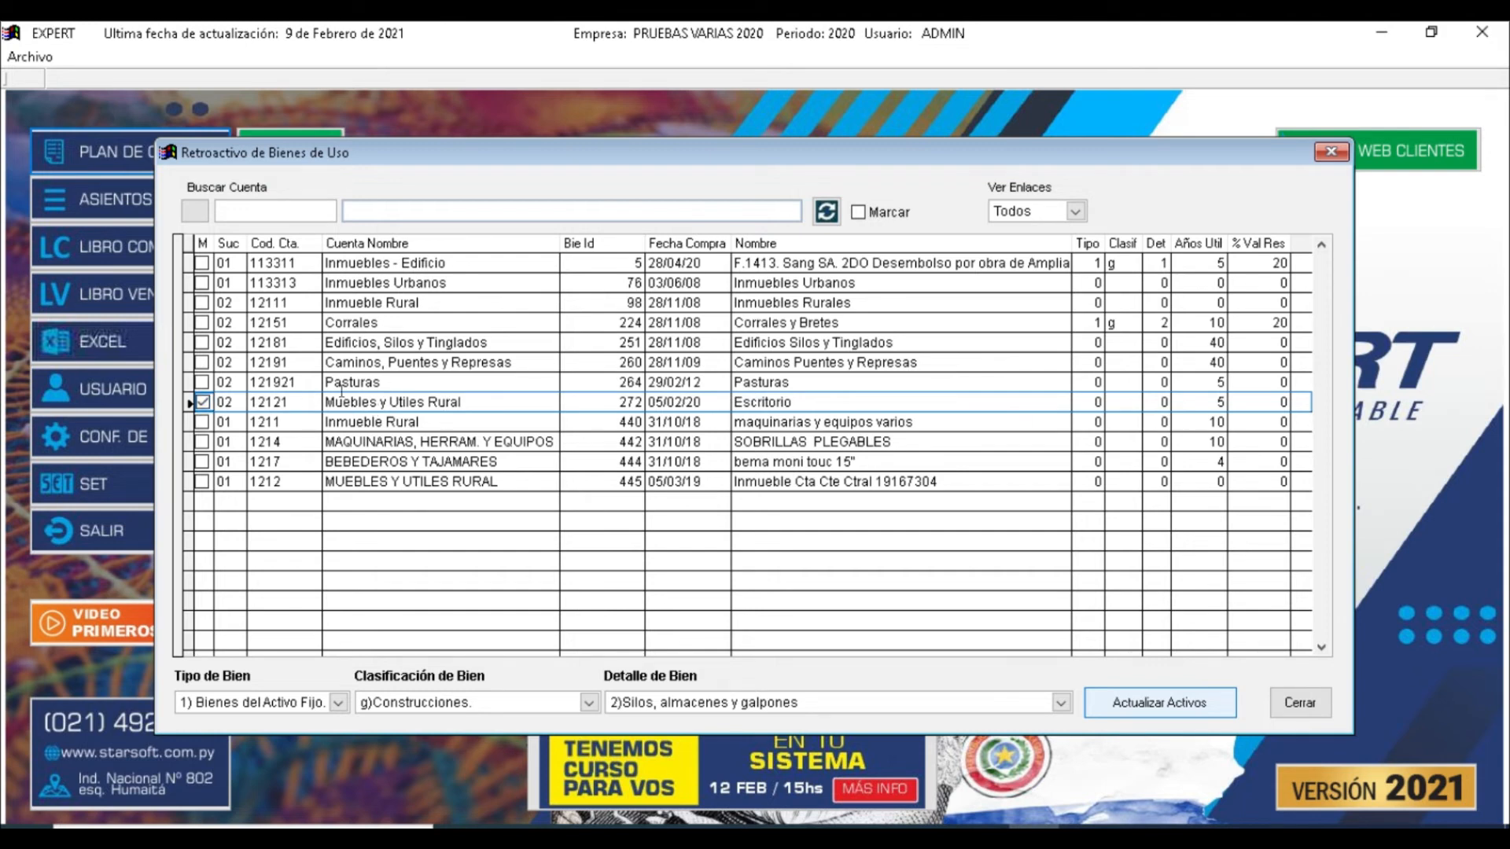
{"action": "left_click", "coordinate": [252, 705]}
{"action": "left_click", "coordinate": [252, 705]}
{"action": "left_click", "coordinate": [252, 718]}
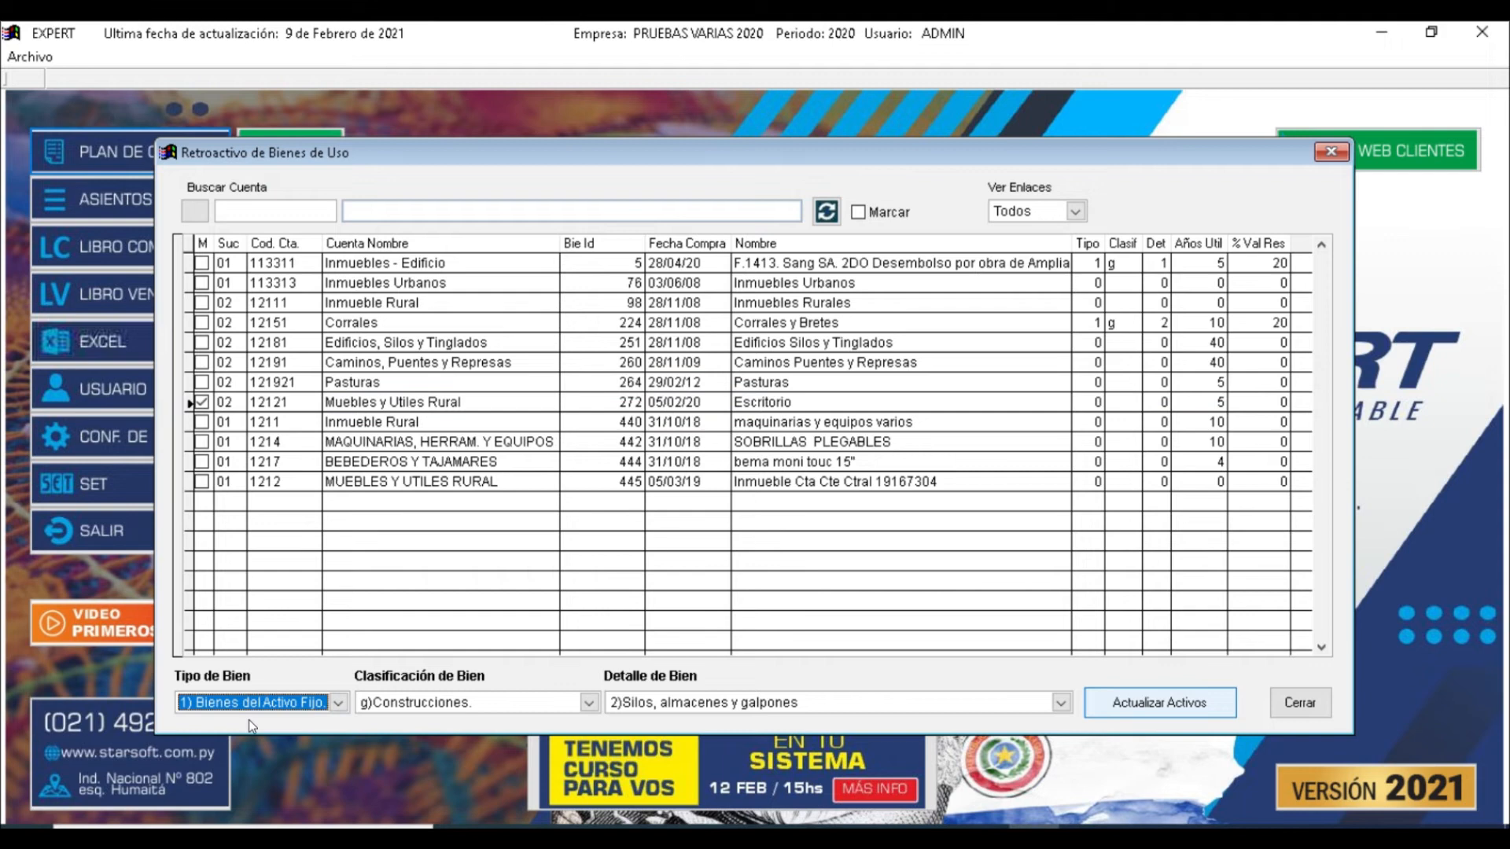
{"action": "left_click", "coordinate": [475, 701]}
{"action": "left_click", "coordinate": [475, 701]}
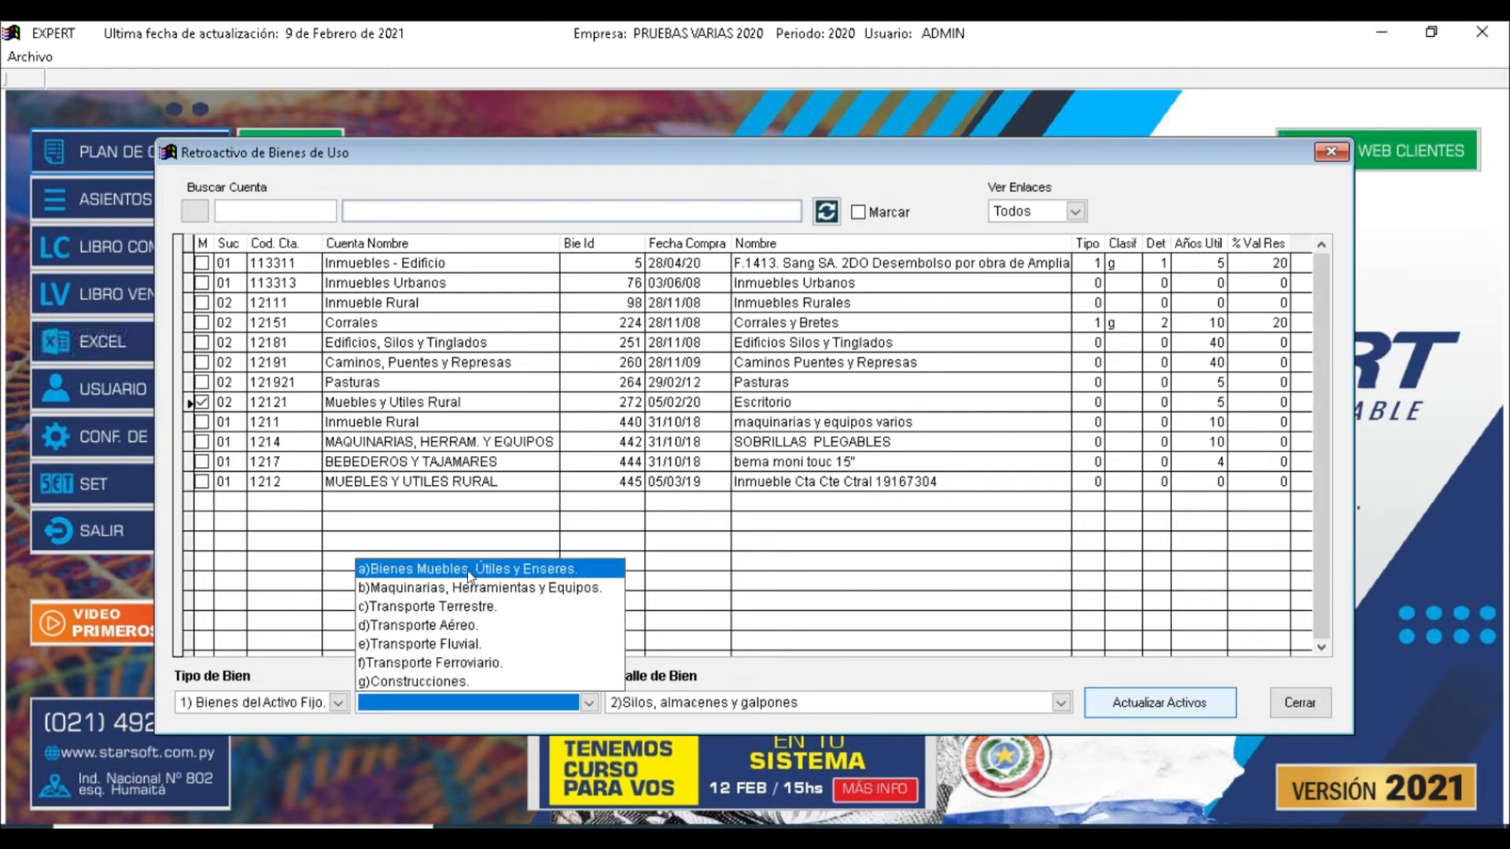
{"action": "left_click", "coordinate": [494, 569]}
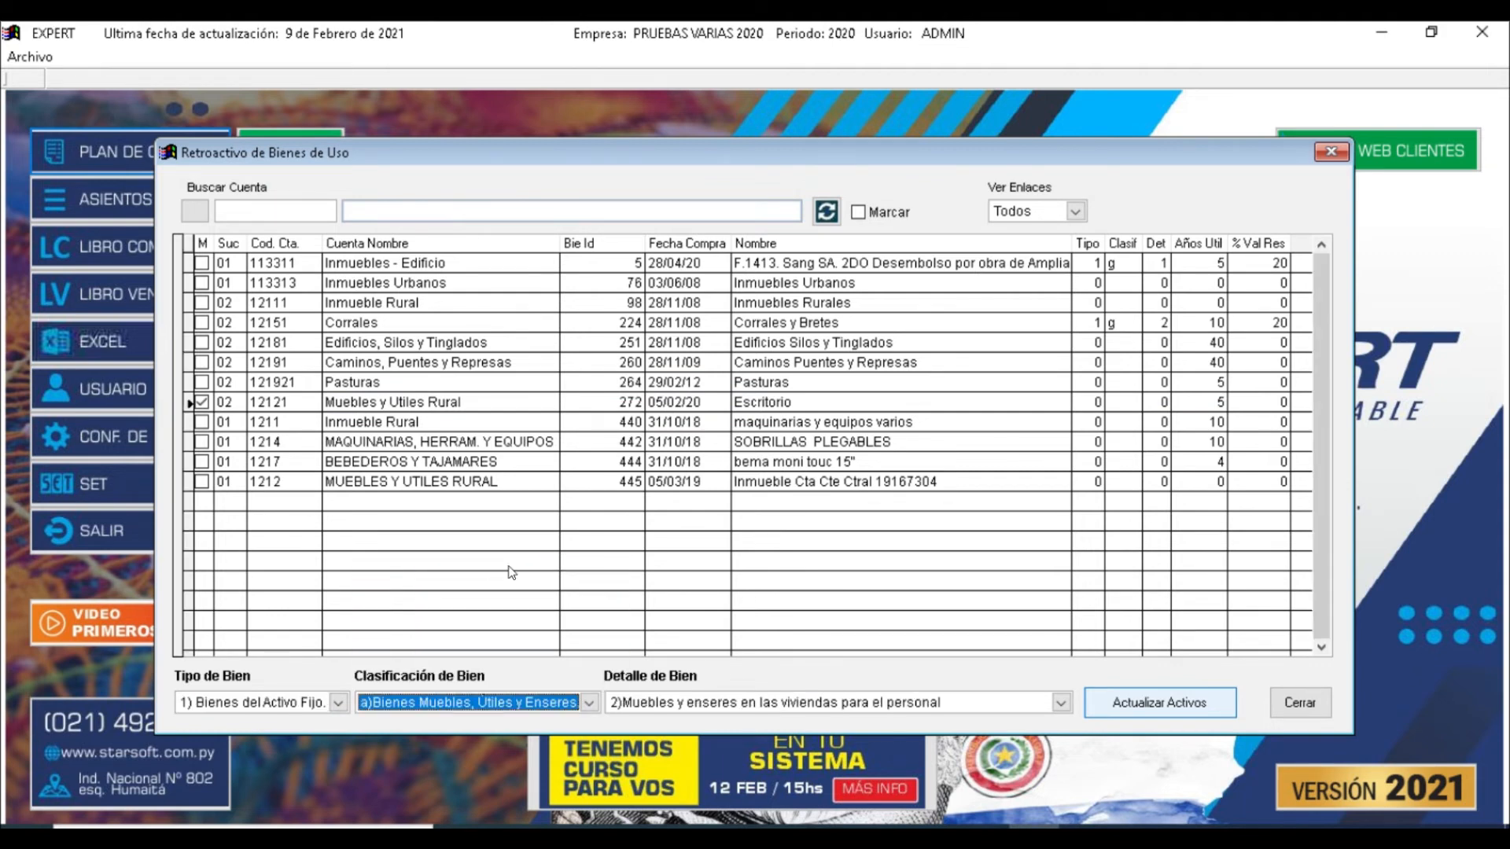
Set the detail to 1)Muebles y equipos en general, check Escritorio's purchase date and useful life, and update the marked asset.
{"action": "left_click", "coordinate": [1061, 703]}
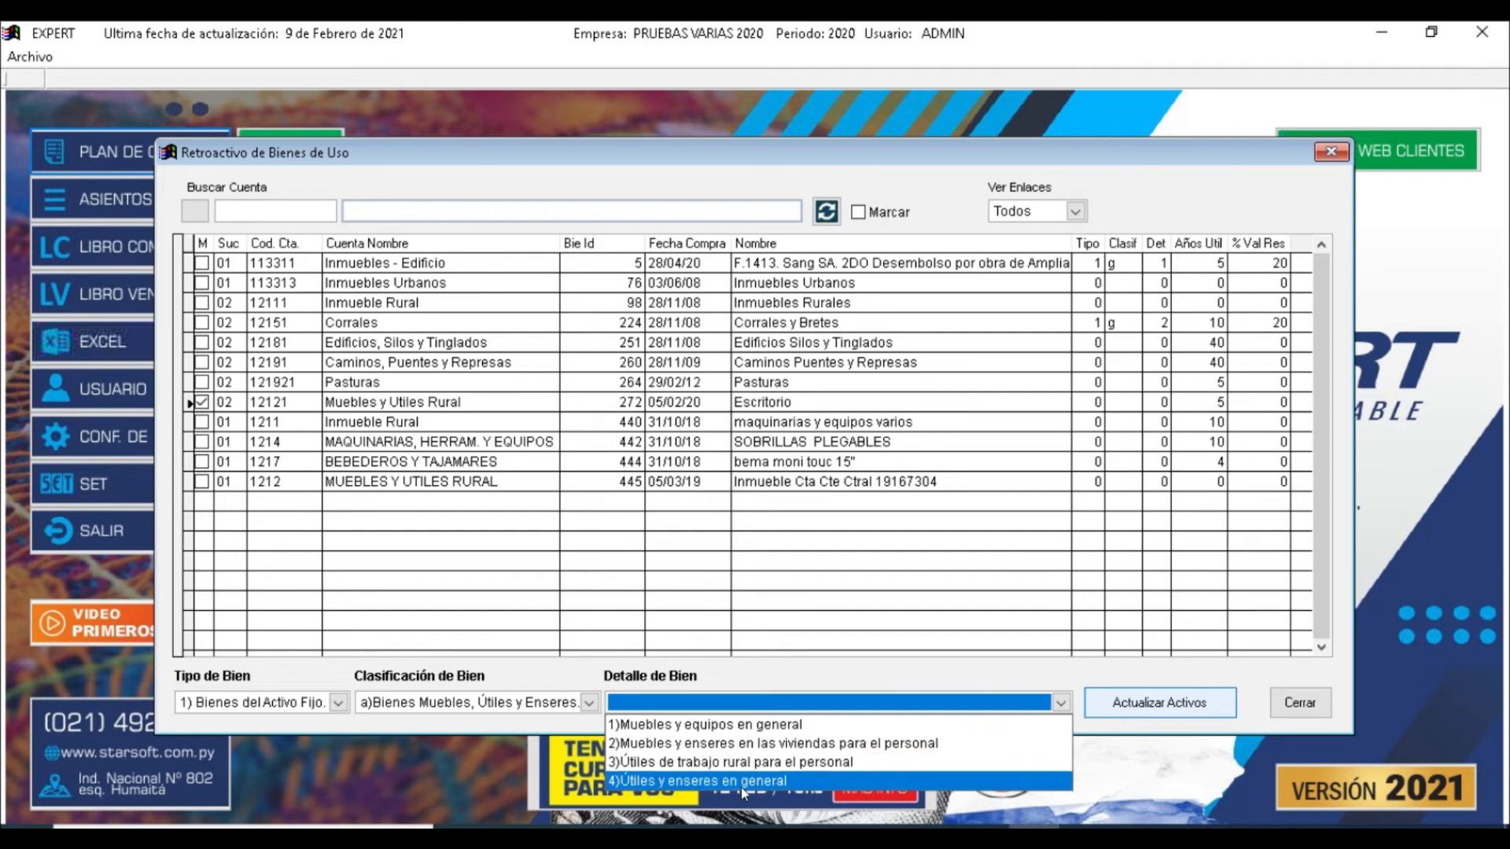
{"action": "left_click", "coordinate": [742, 728]}
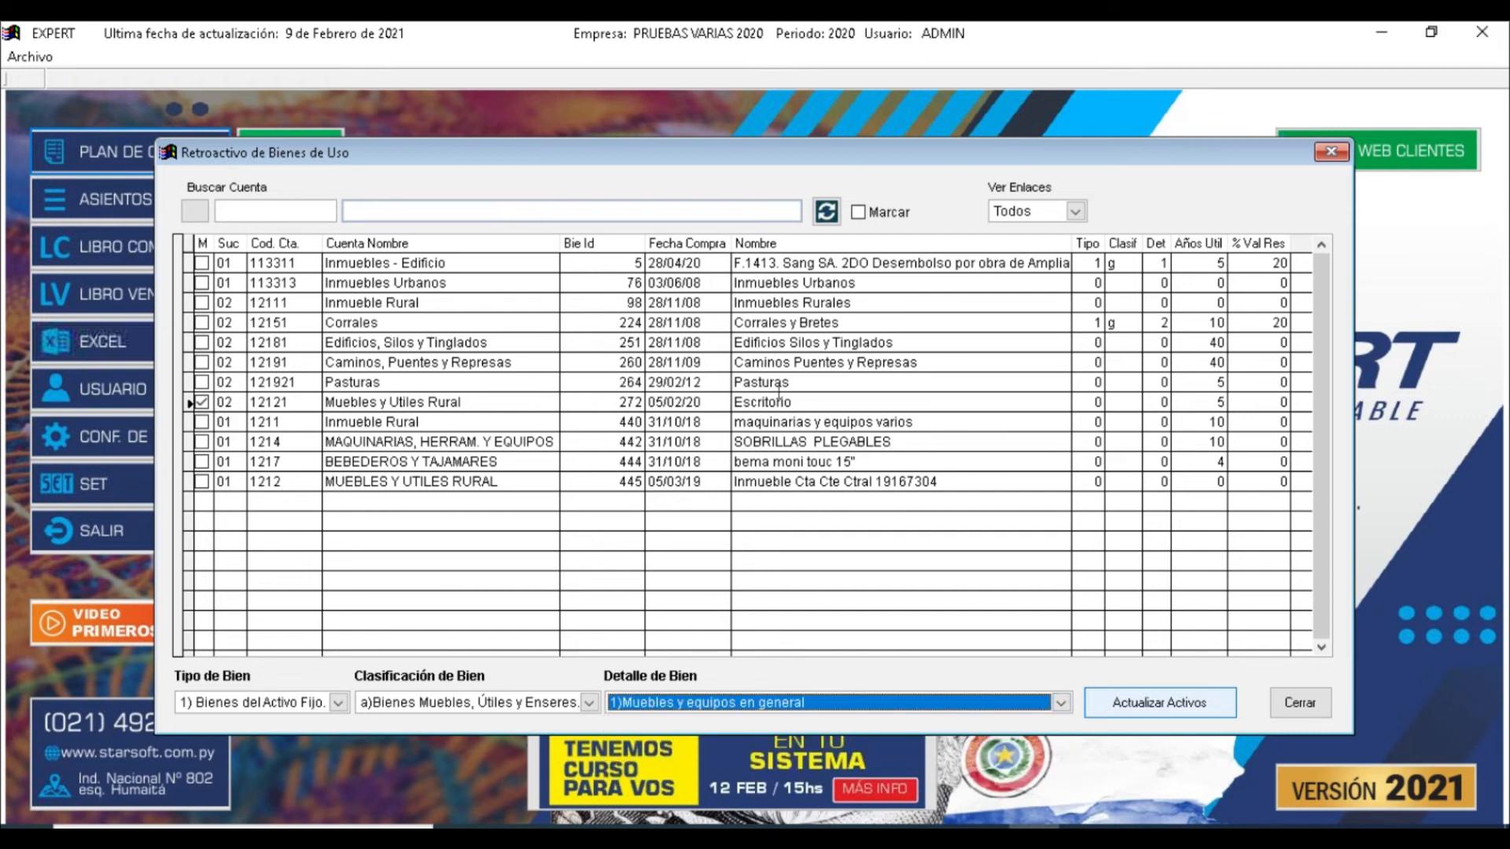
{"action": "left_click", "coordinate": [707, 401]}
{"action": "left_click_drag", "start_coordinate": [706, 401], "coordinate": [646, 402]}
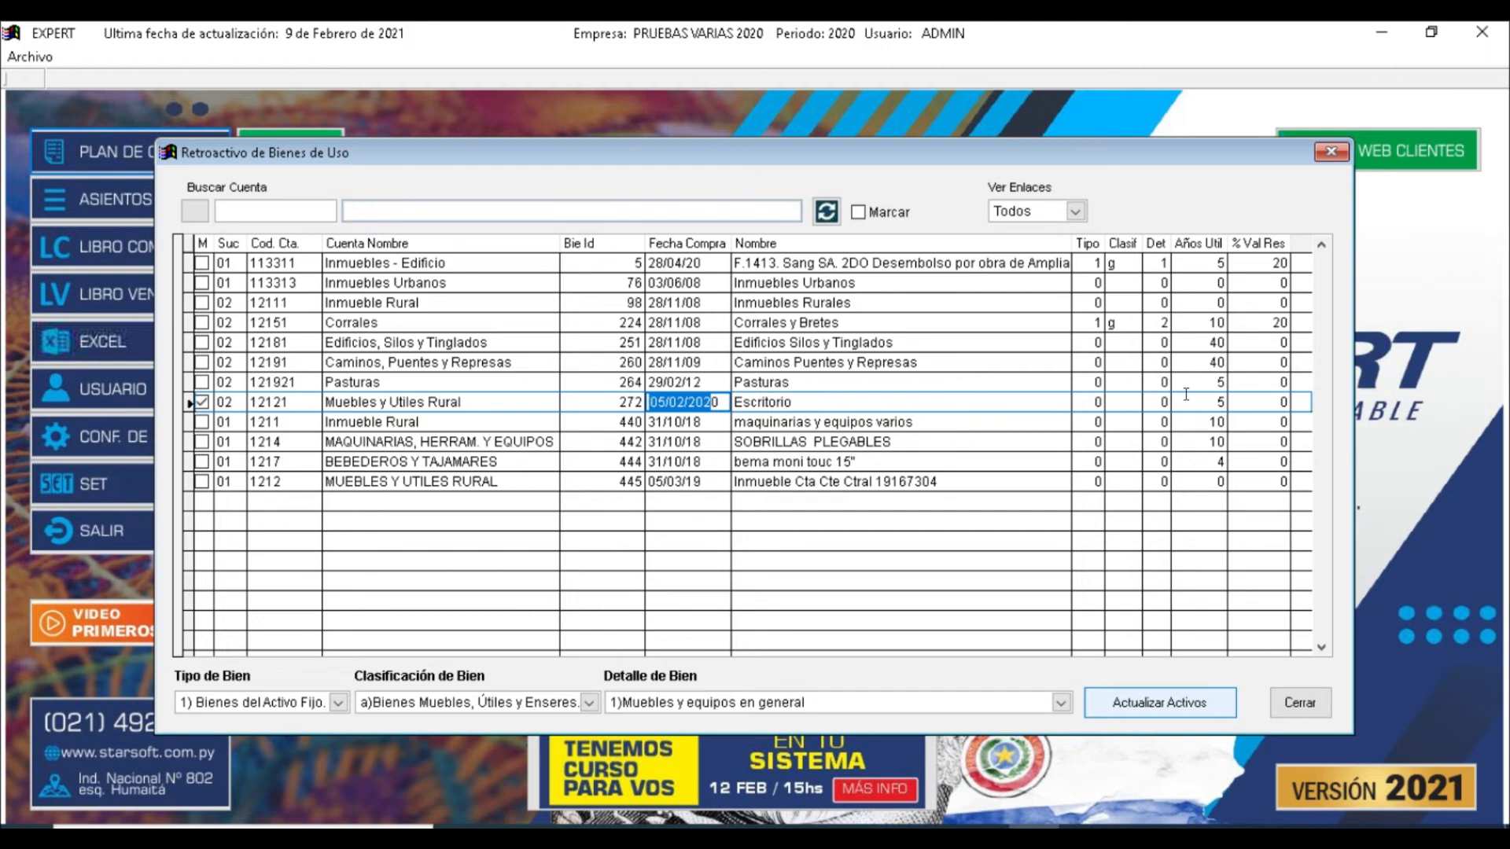
{"action": "left_click", "coordinate": [1219, 402]}
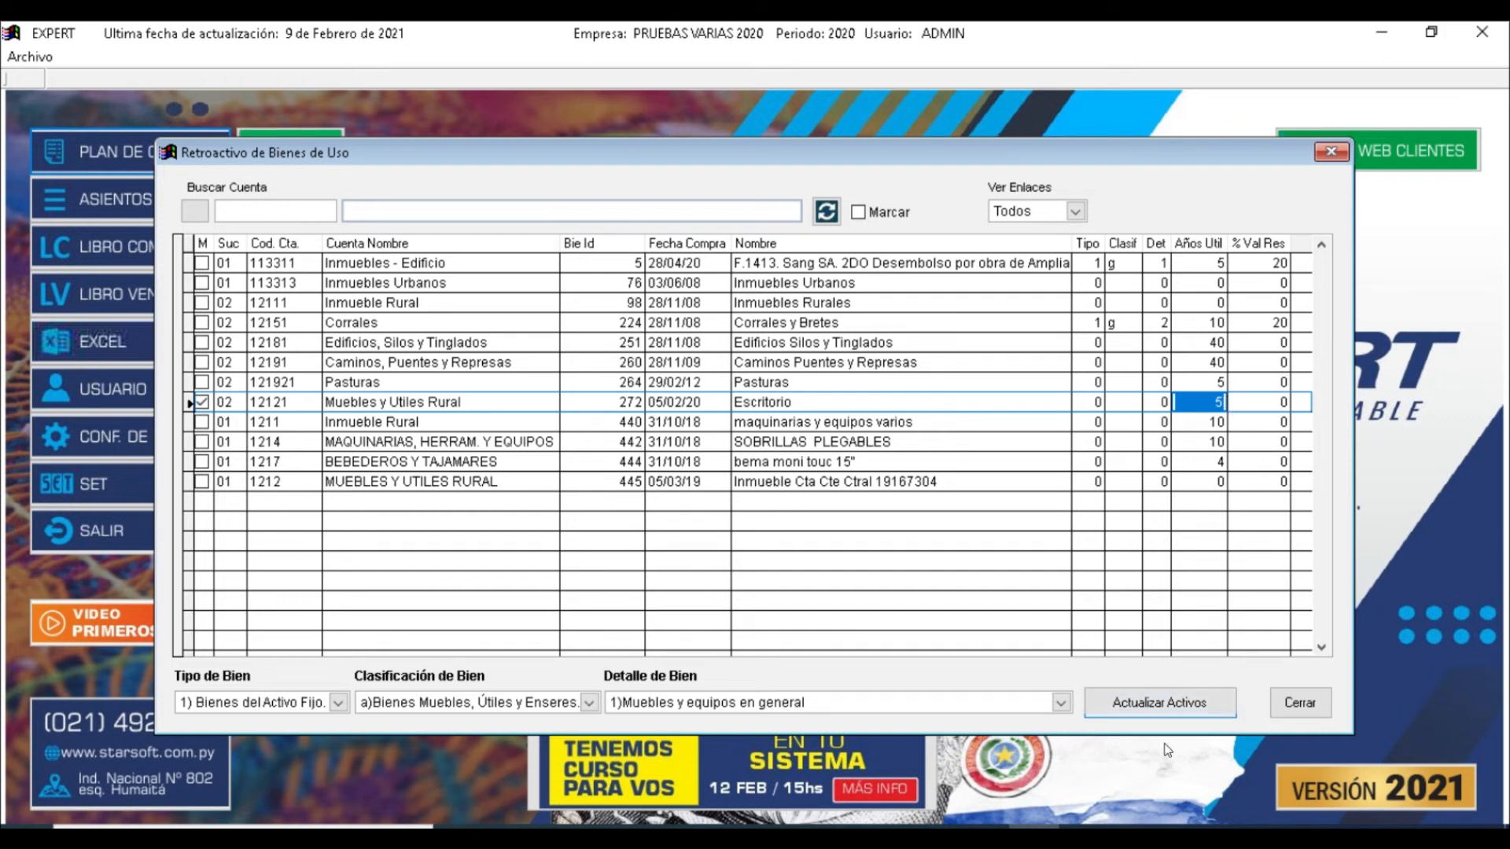
{"action": "left_click", "coordinate": [1157, 704]}
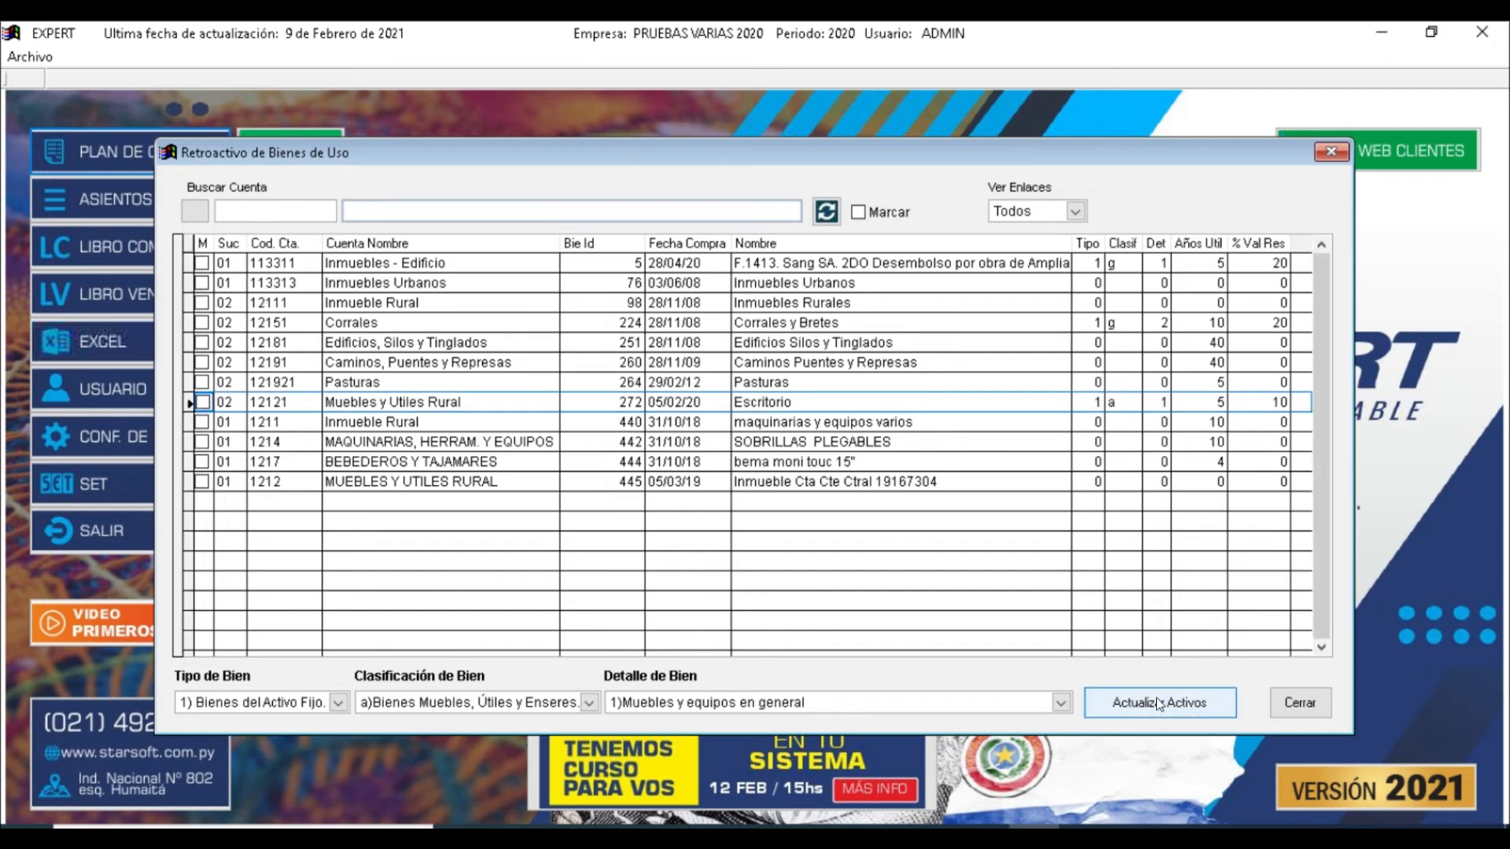
Check the type, classification, detail, useful life and residual percentage assigned to the Escritorio asset.
{"action": "left_click", "coordinate": [1091, 396]}
{"action": "left_click", "coordinate": [1121, 400]}
{"action": "left_click_drag", "start_coordinate": [1132, 402], "coordinate": [1099, 401]}
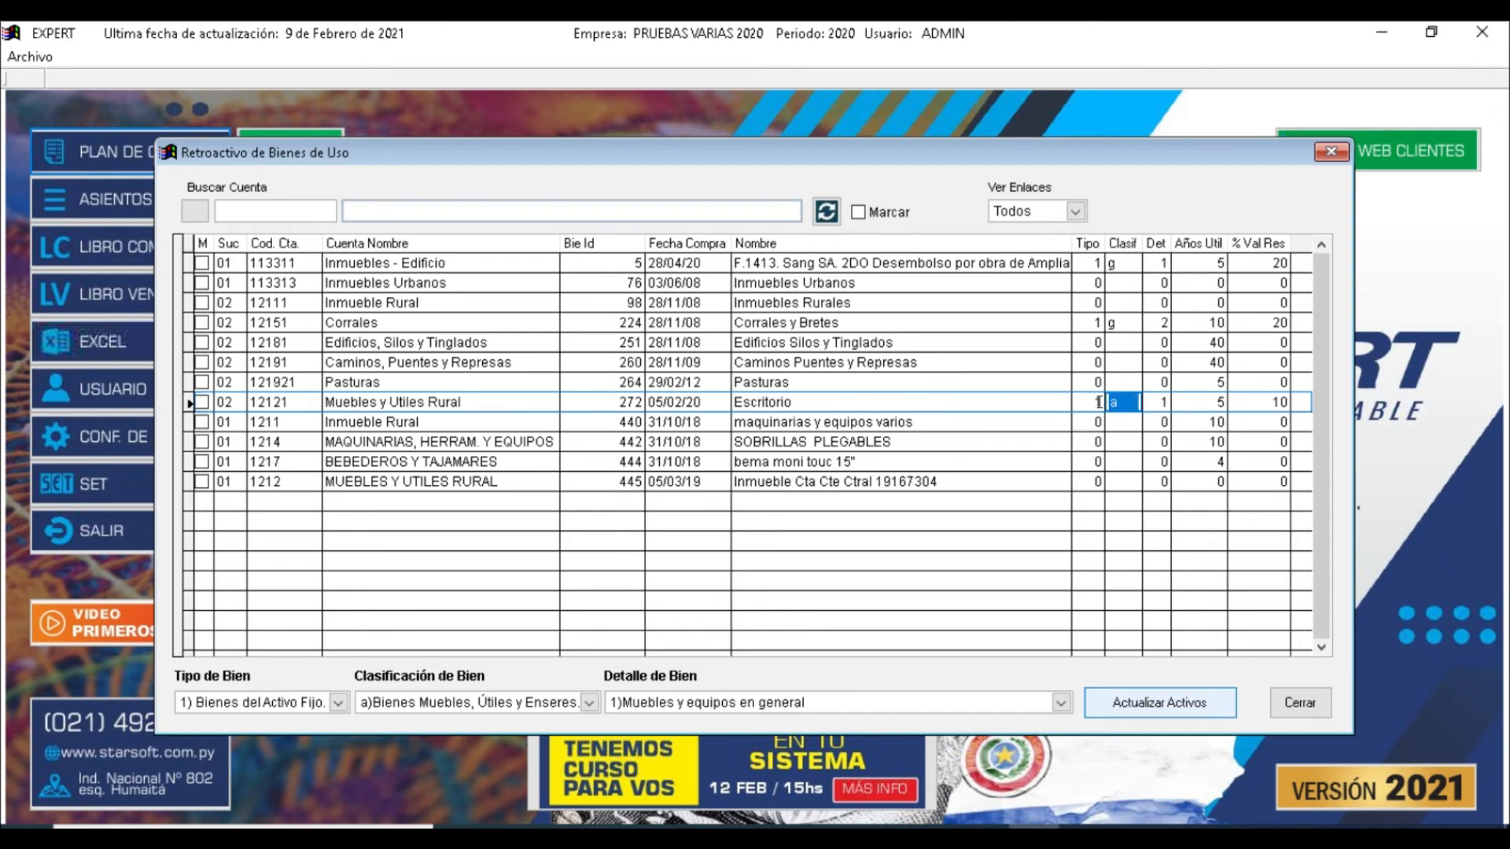
{"action": "left_click", "coordinate": [1157, 399]}
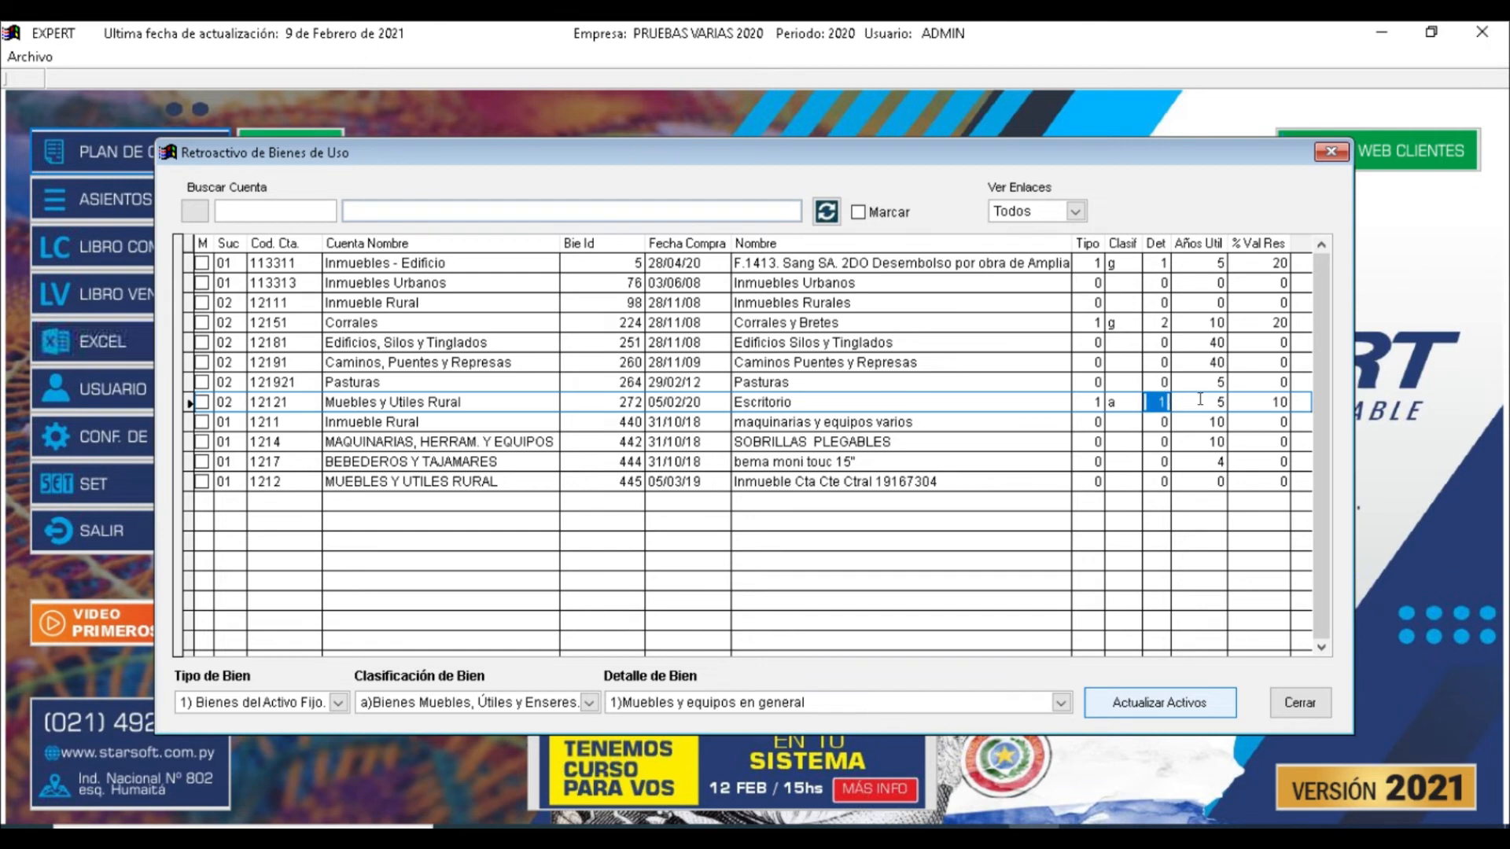
{"action": "left_click", "coordinate": [1200, 400]}
{"action": "left_click", "coordinate": [1249, 399]}
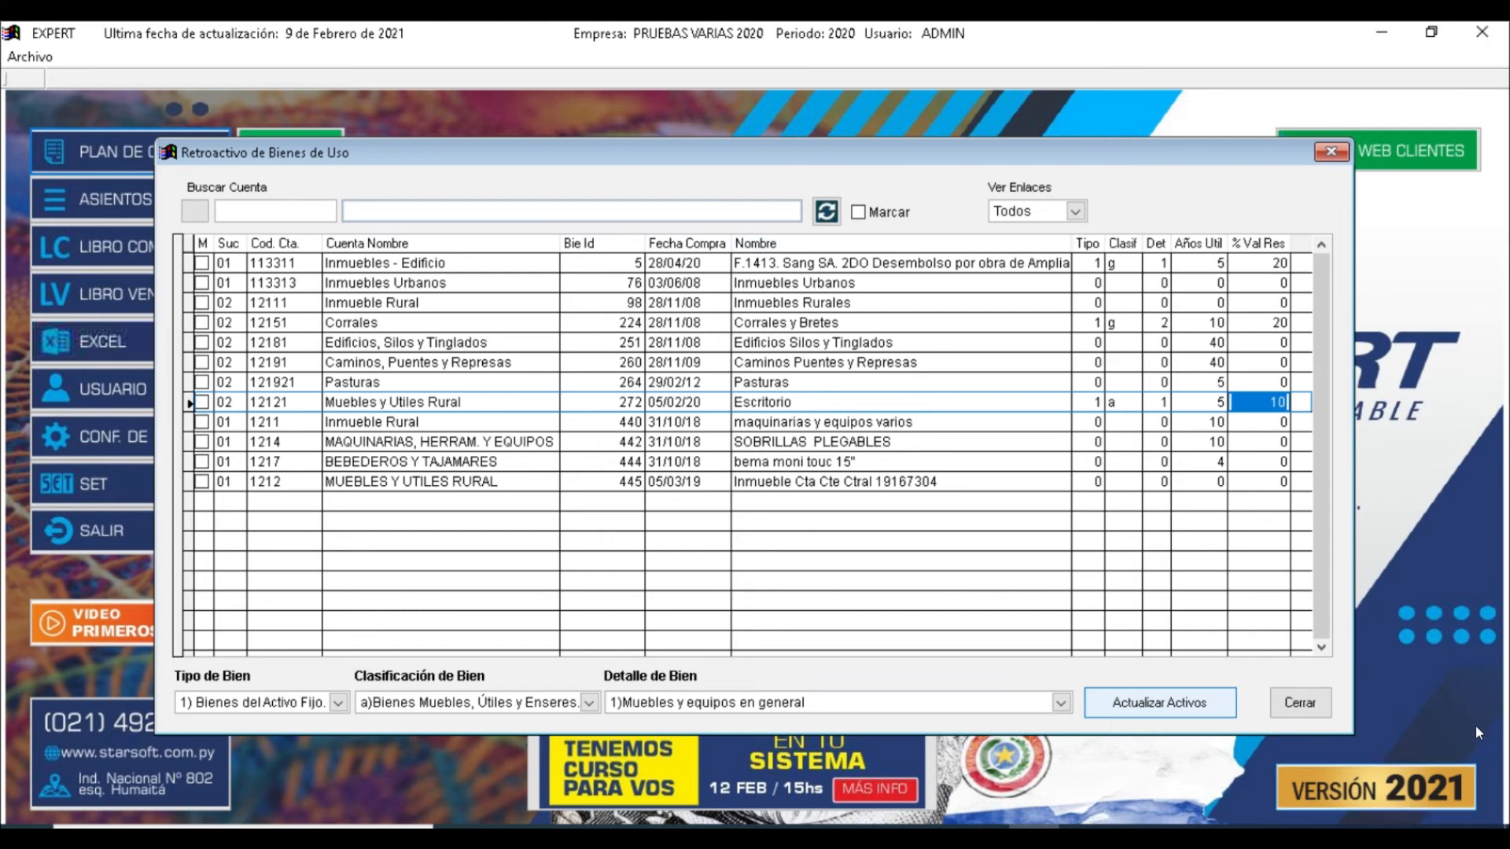
Close the retroactive assignment window and open the Cuadro de Depreciación de los Bienes del Activo Fijo report.
{"action": "left_click", "coordinate": [1305, 706]}
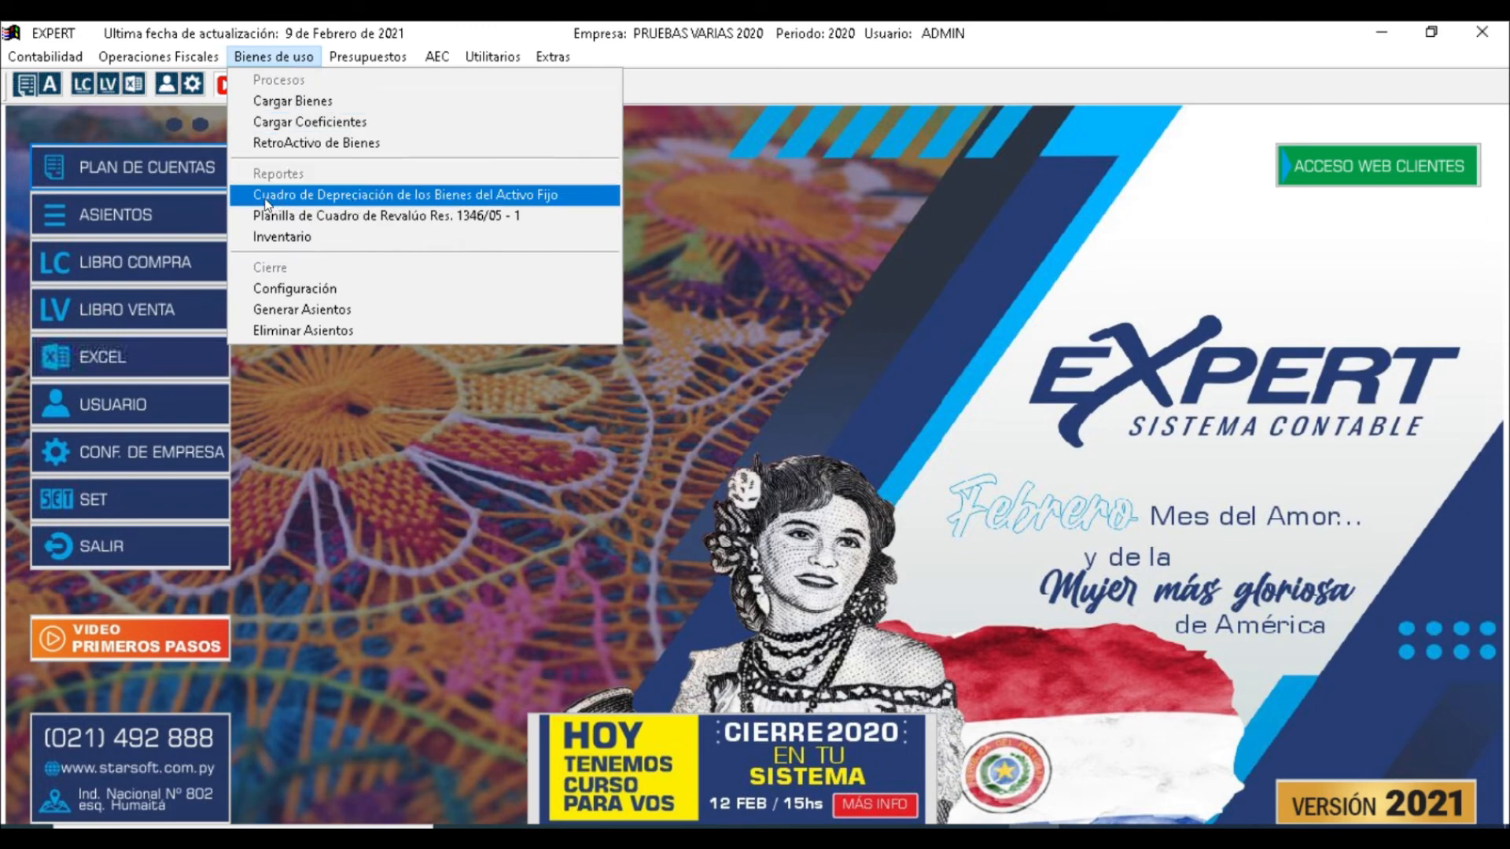
{"action": "left_click", "coordinate": [459, 198]}
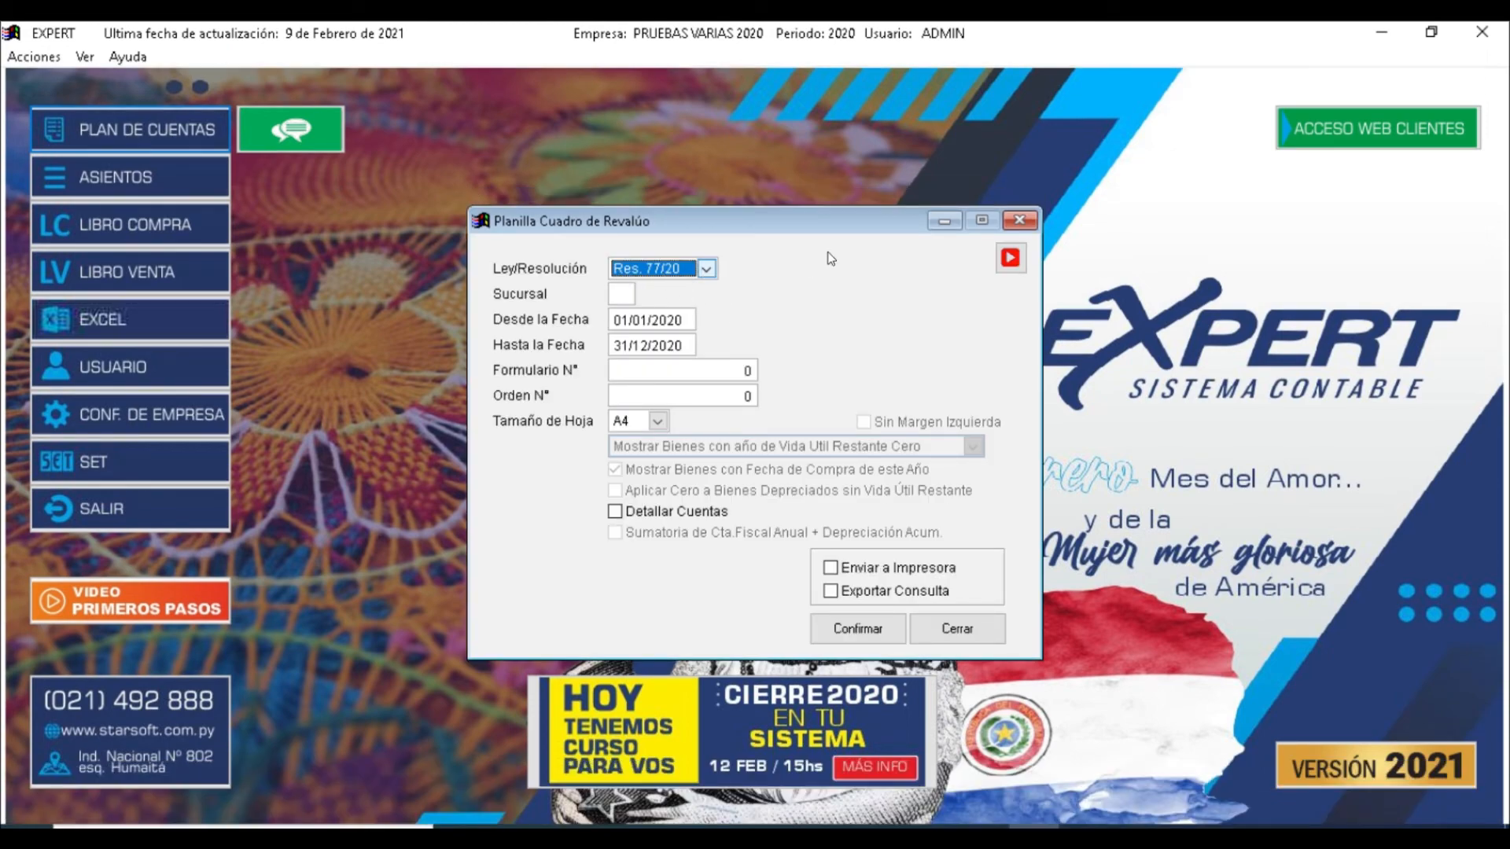
{"action": "key", "text": "Tab"}
{"action": "key", "text": "Tab"}
{"action": "key", "text": "Tab"}
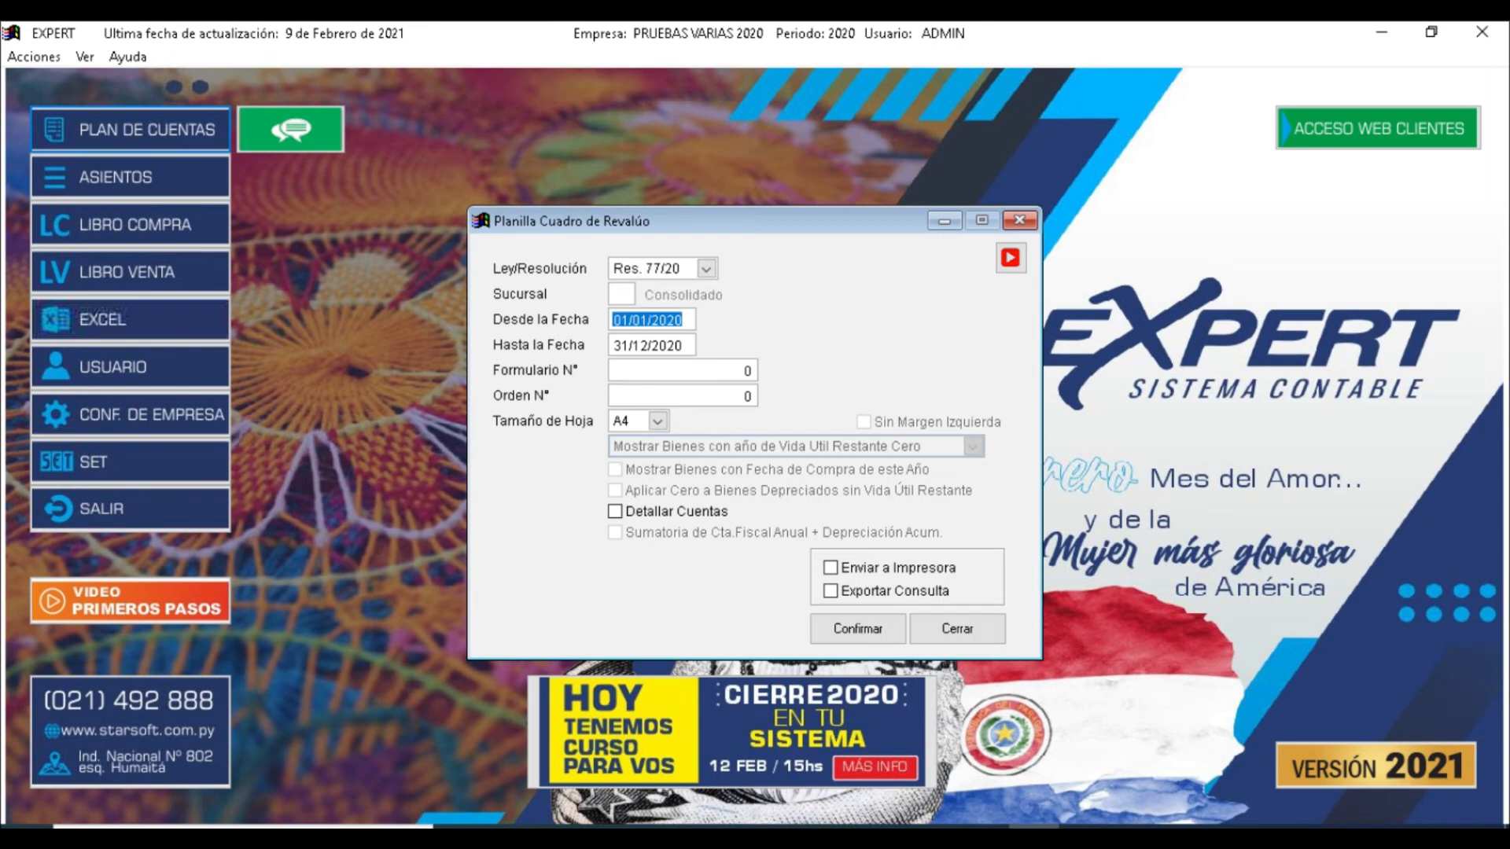
Generate the consolidated depreciation report under Res. 77/20 for 01/01/2020 to 31/12/2020 with Detallar Cuentas enabled.
{"action": "left_click", "coordinate": [706, 269]}
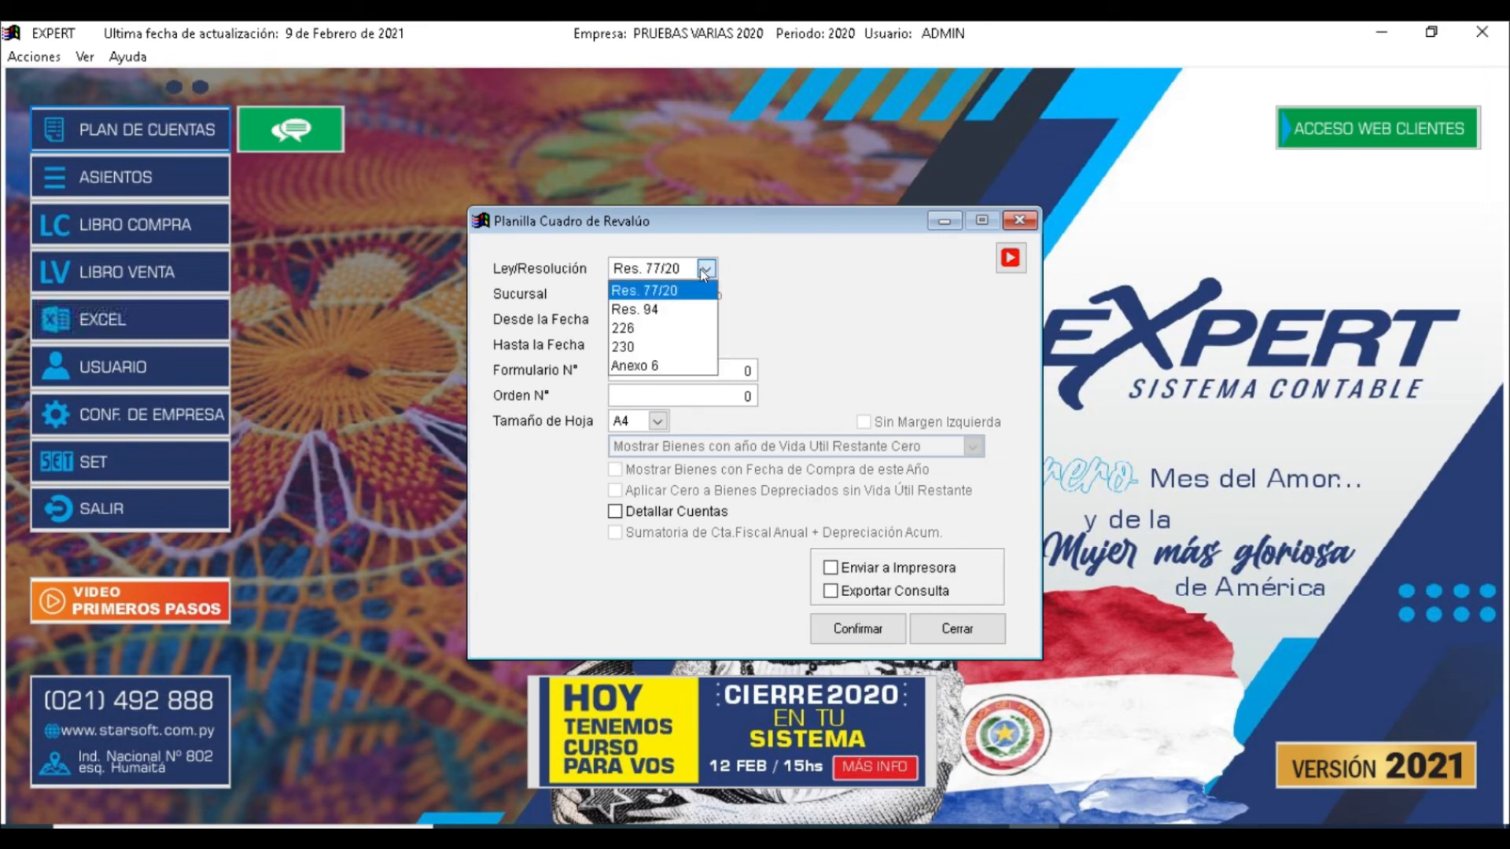
{"action": "left_click", "coordinate": [658, 296]}
{"action": "key", "text": "Tab"}
{"action": "key", "text": "Tab"}
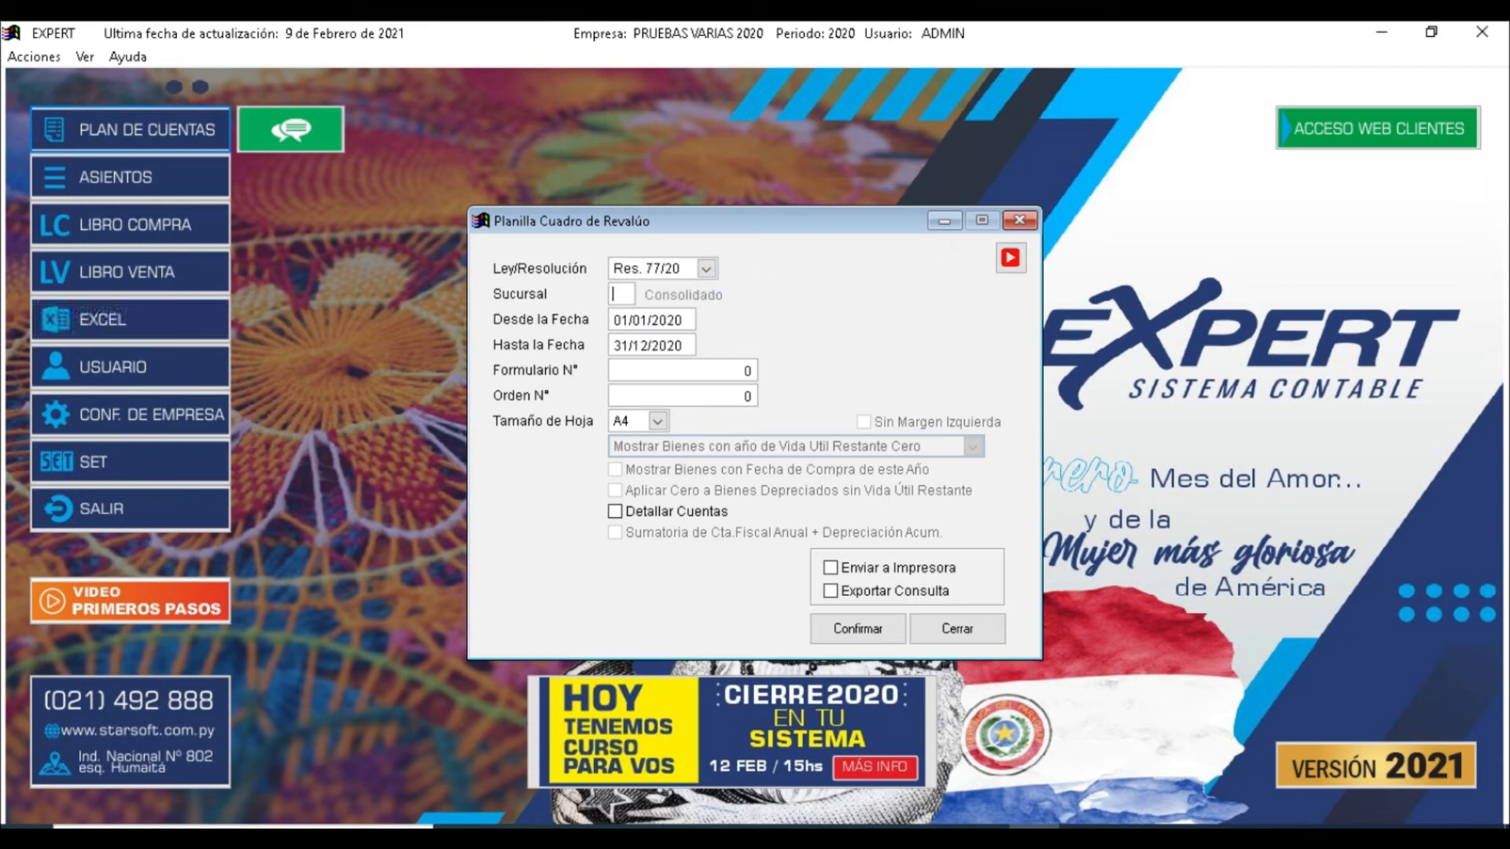
{"action": "key", "text": "Tab"}
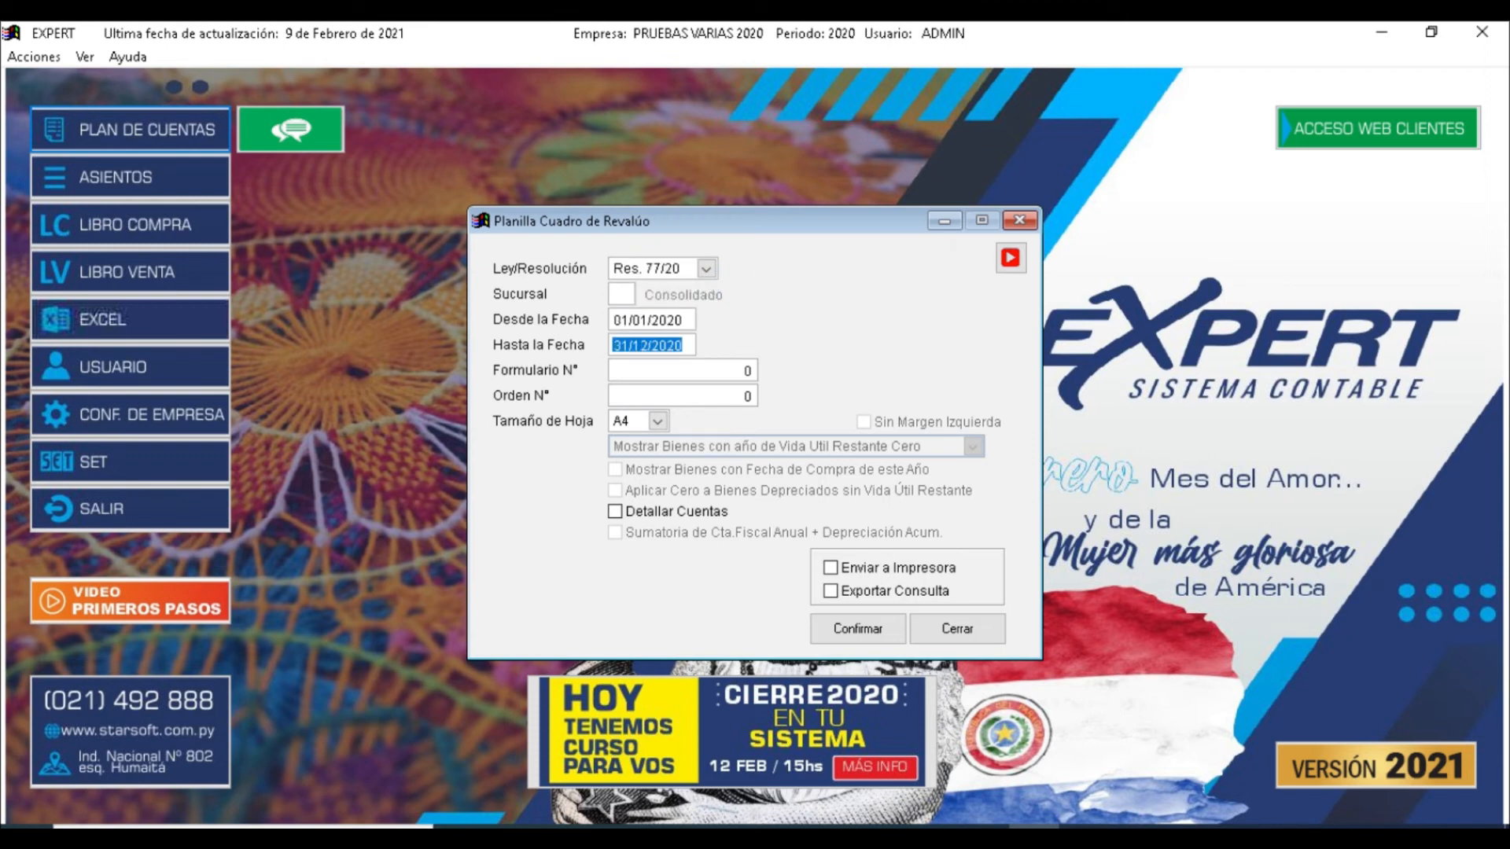
{"action": "key", "text": "Tab"}
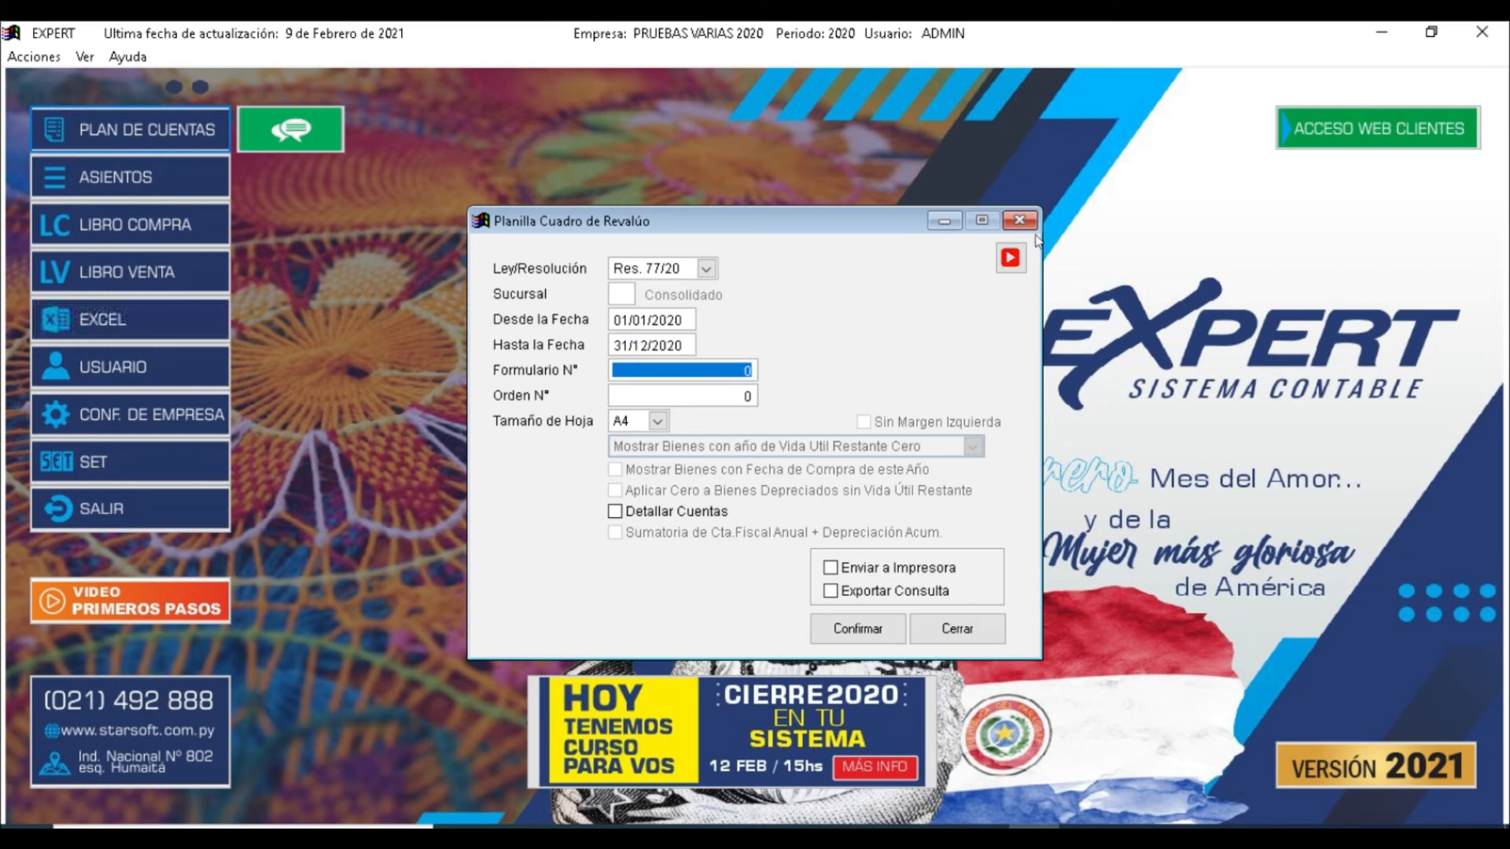
{"action": "left_click", "coordinate": [639, 509]}
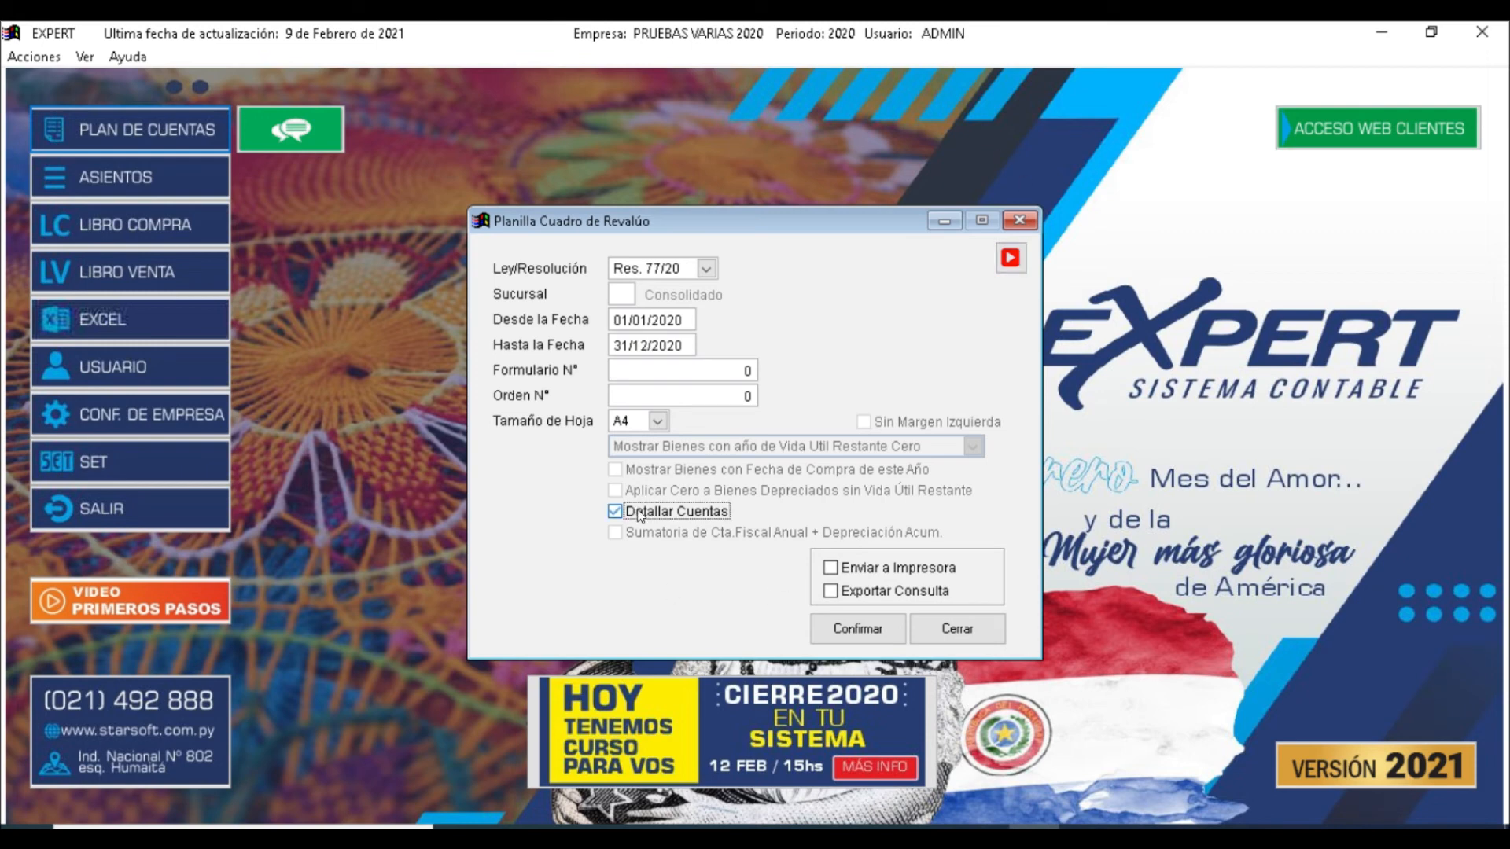
{"action": "left_click", "coordinate": [866, 633]}
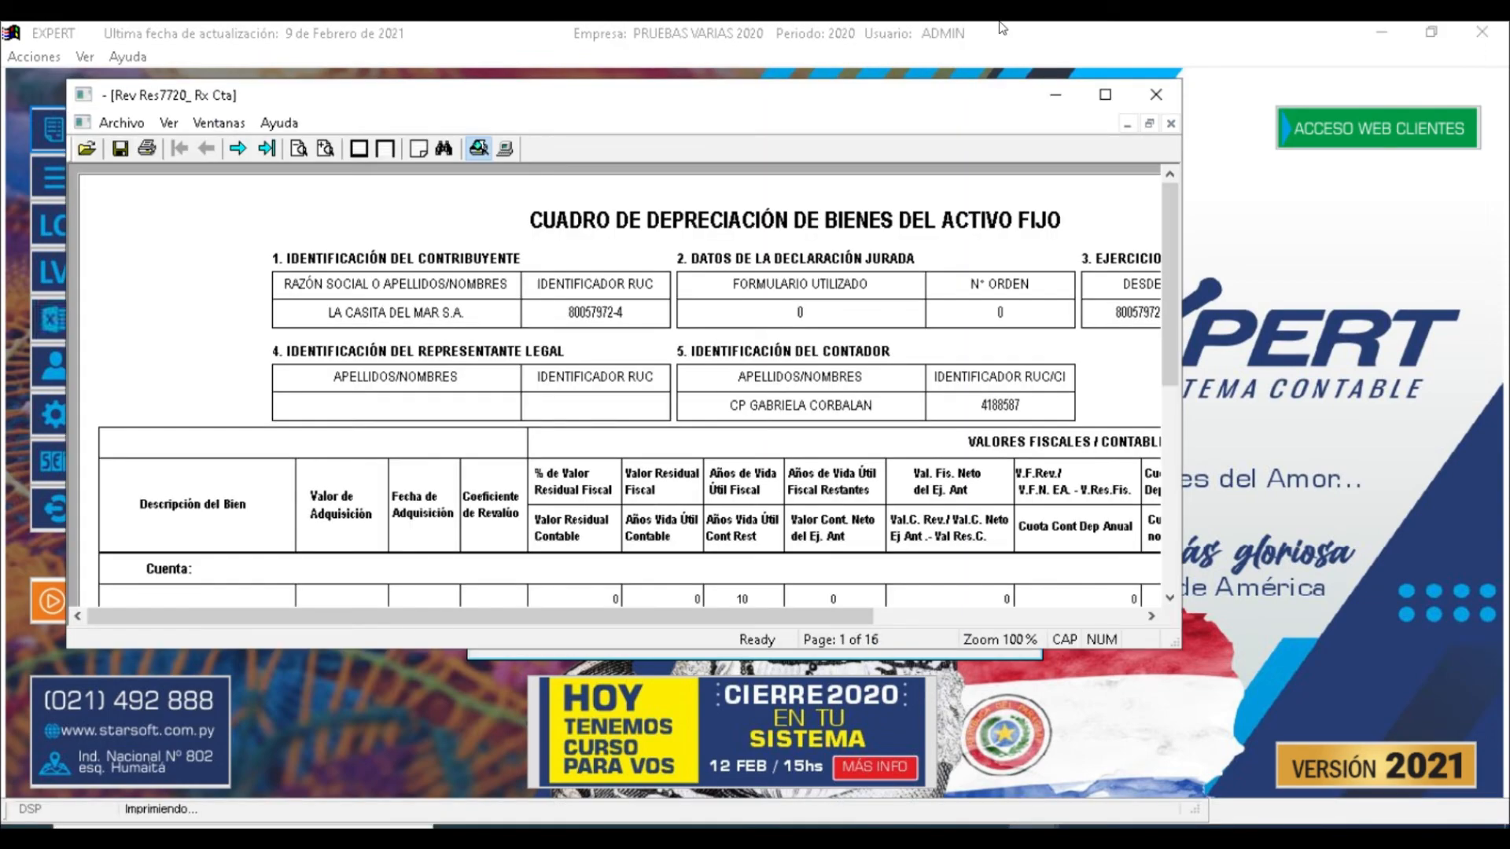
Enlarge the depreciation report and examine the fiscal and accounting values per account on pages 1 to 8.
{"action": "left_click", "coordinate": [1101, 96]}
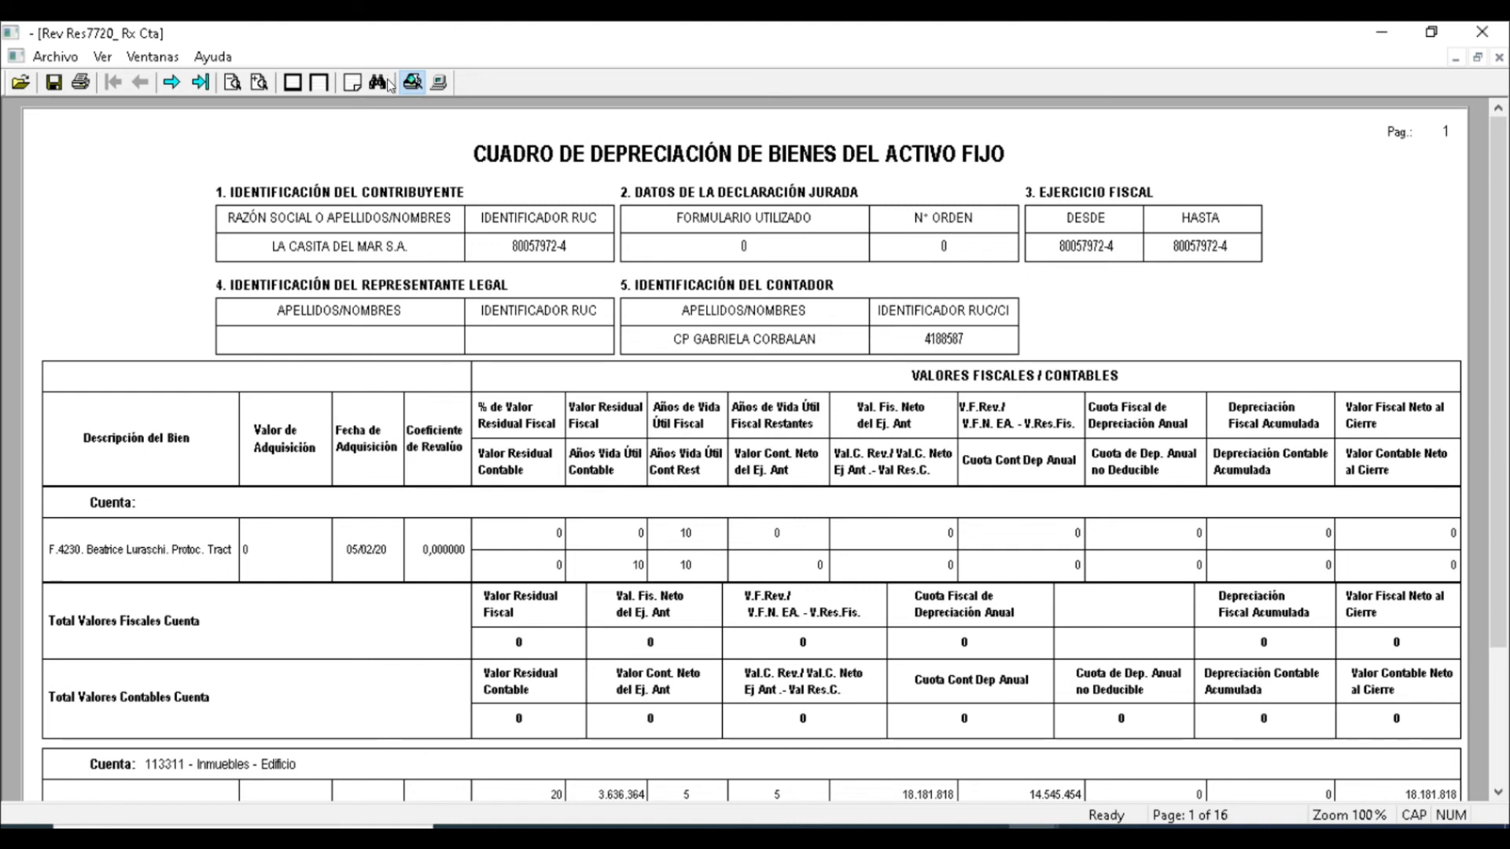
{"action": "scroll", "coordinate": [968, 553], "scroll_direction": "down", "scroll_amount": 3}
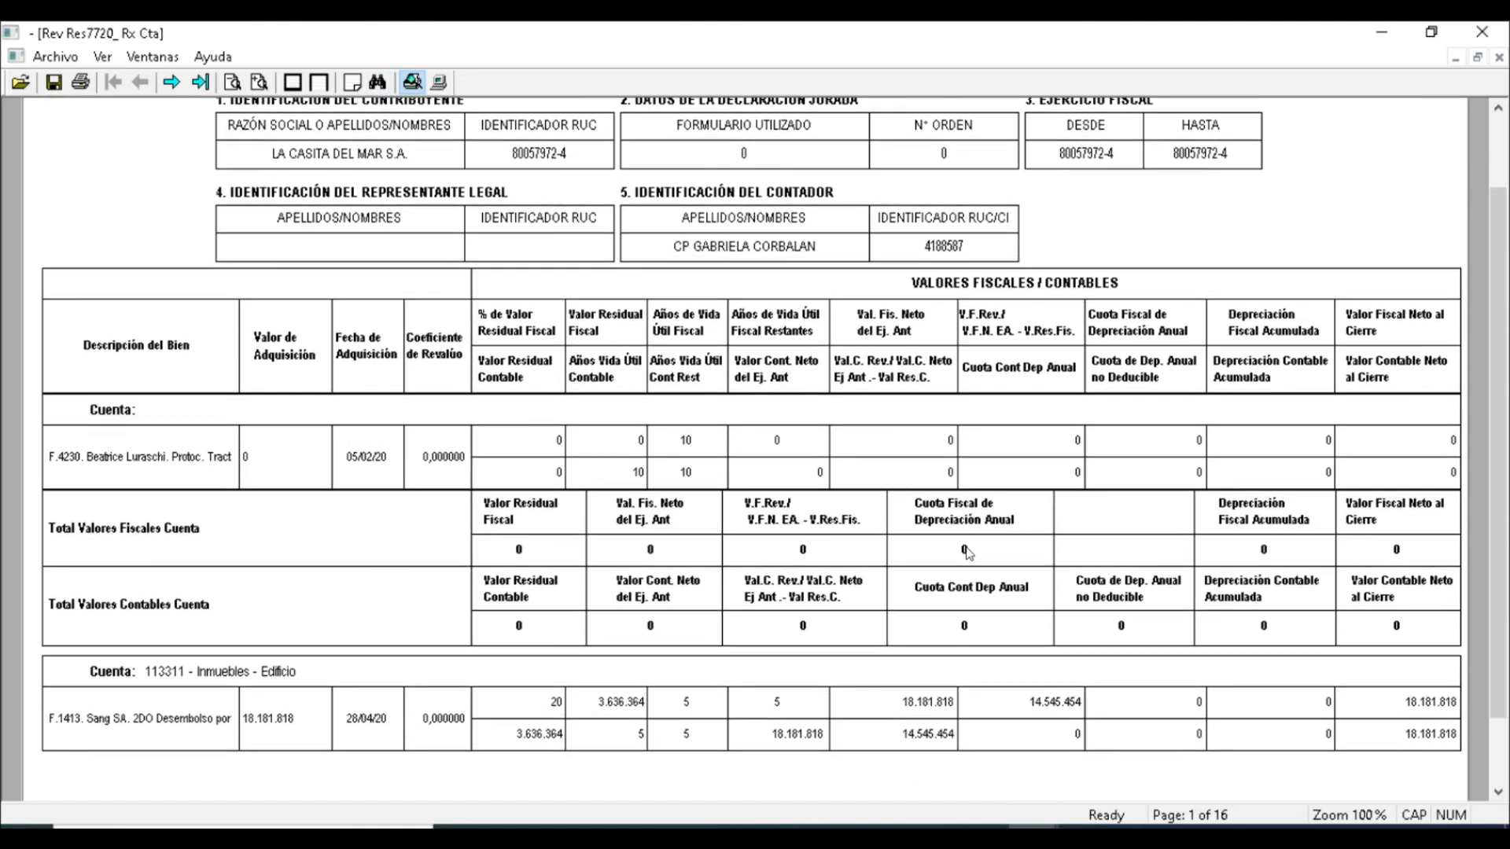
{"action": "scroll", "coordinate": [968, 553], "scroll_direction": "down", "scroll_amount": 3}
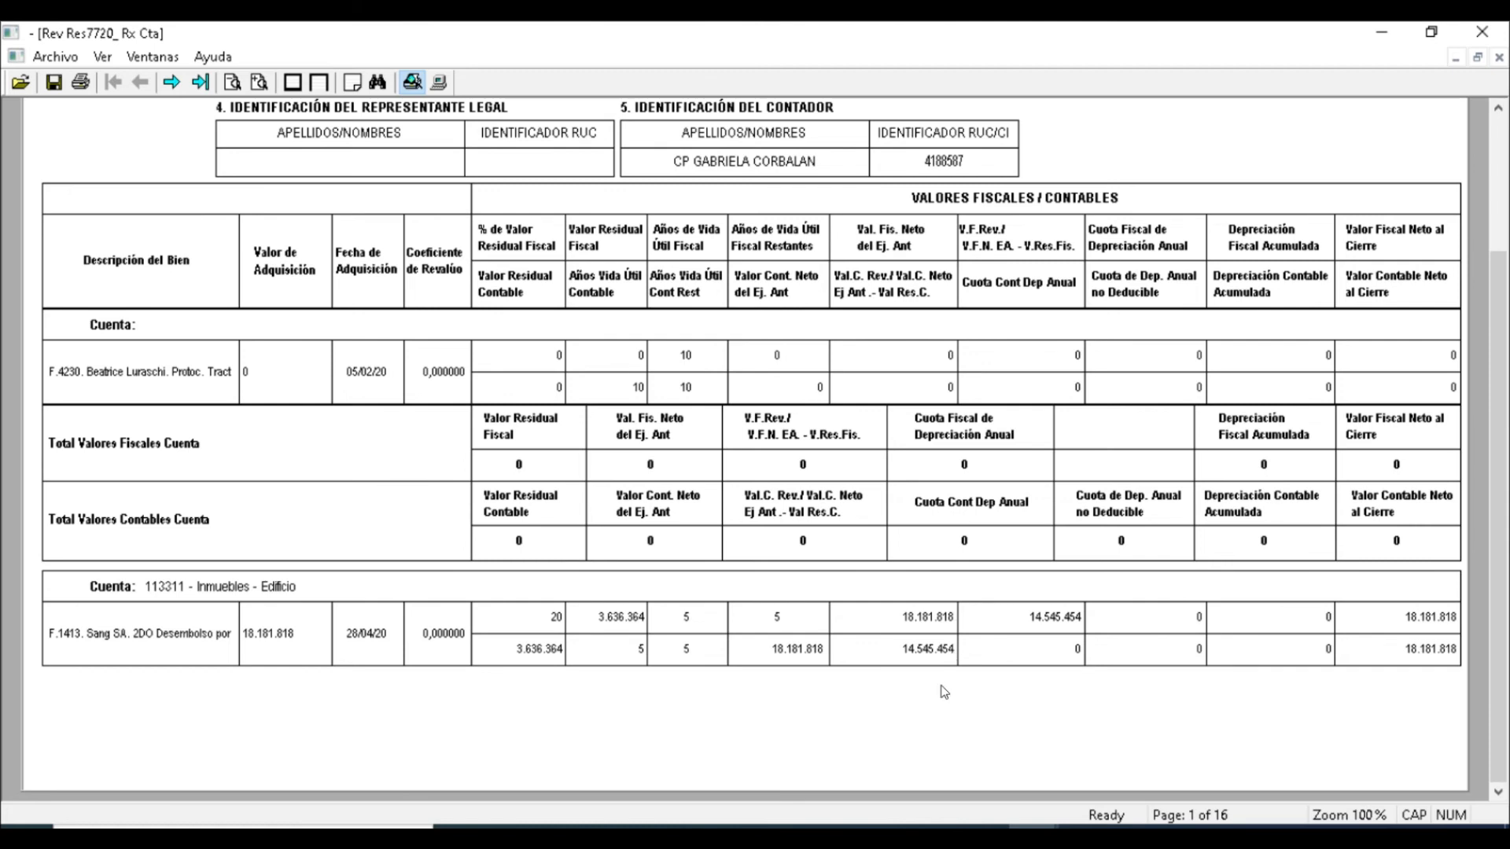
{"action": "left_click", "coordinate": [172, 82]}
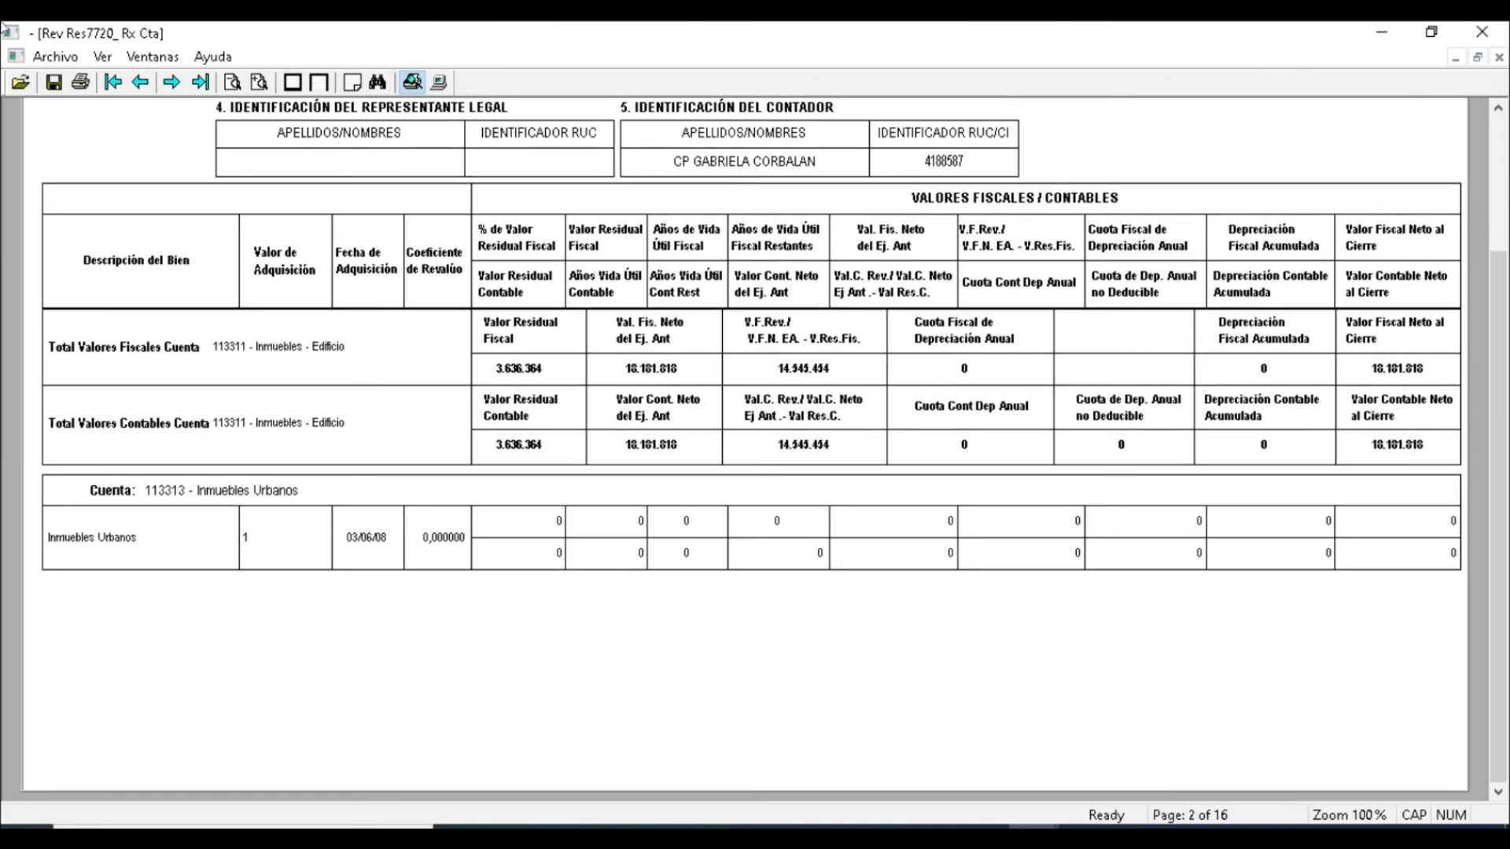
{"action": "left_click", "coordinate": [173, 81]}
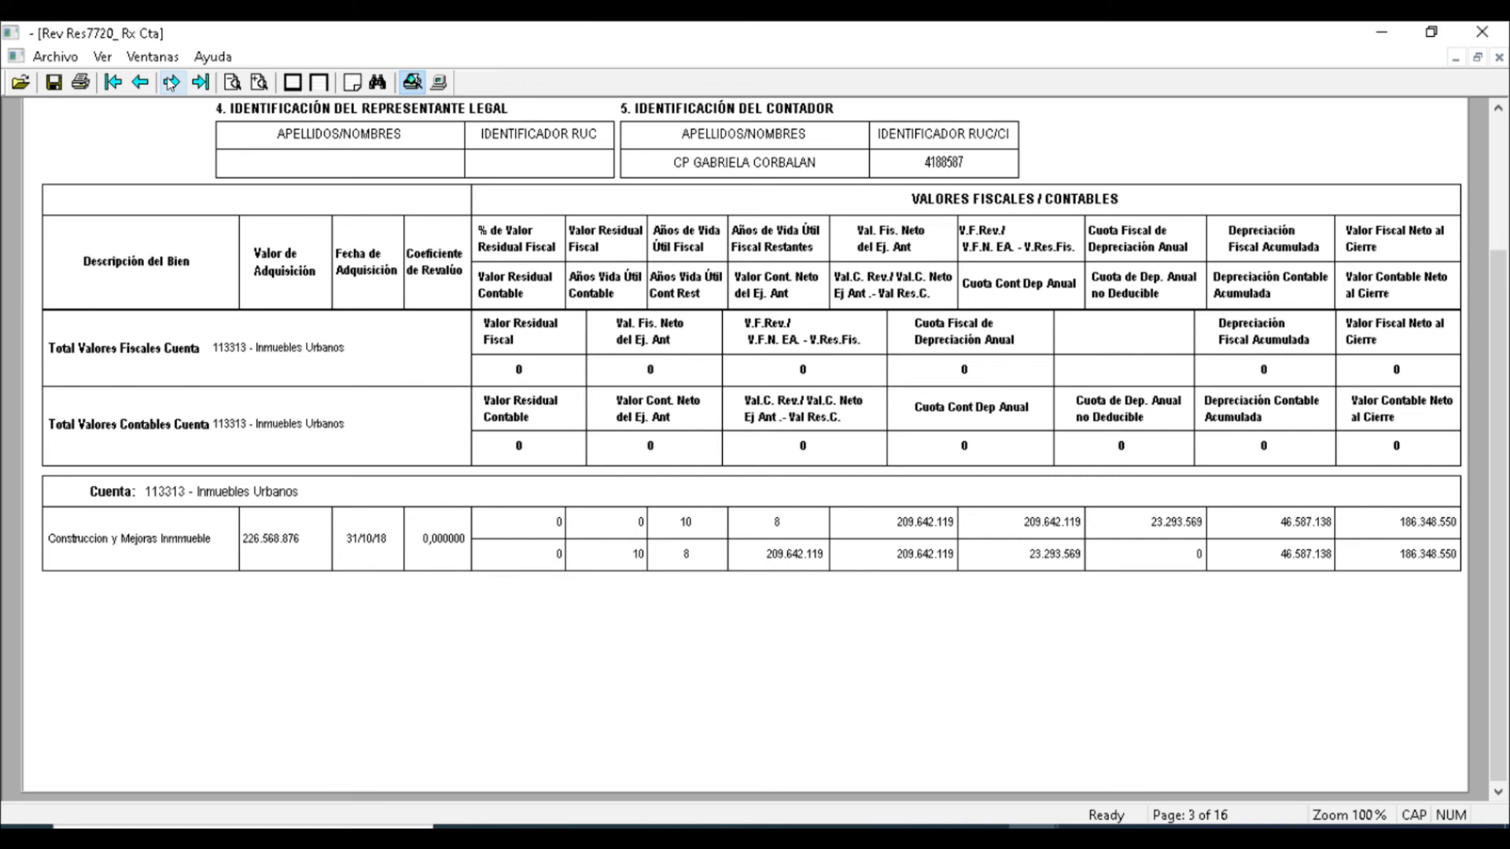
{"action": "left_click", "coordinate": [171, 82]}
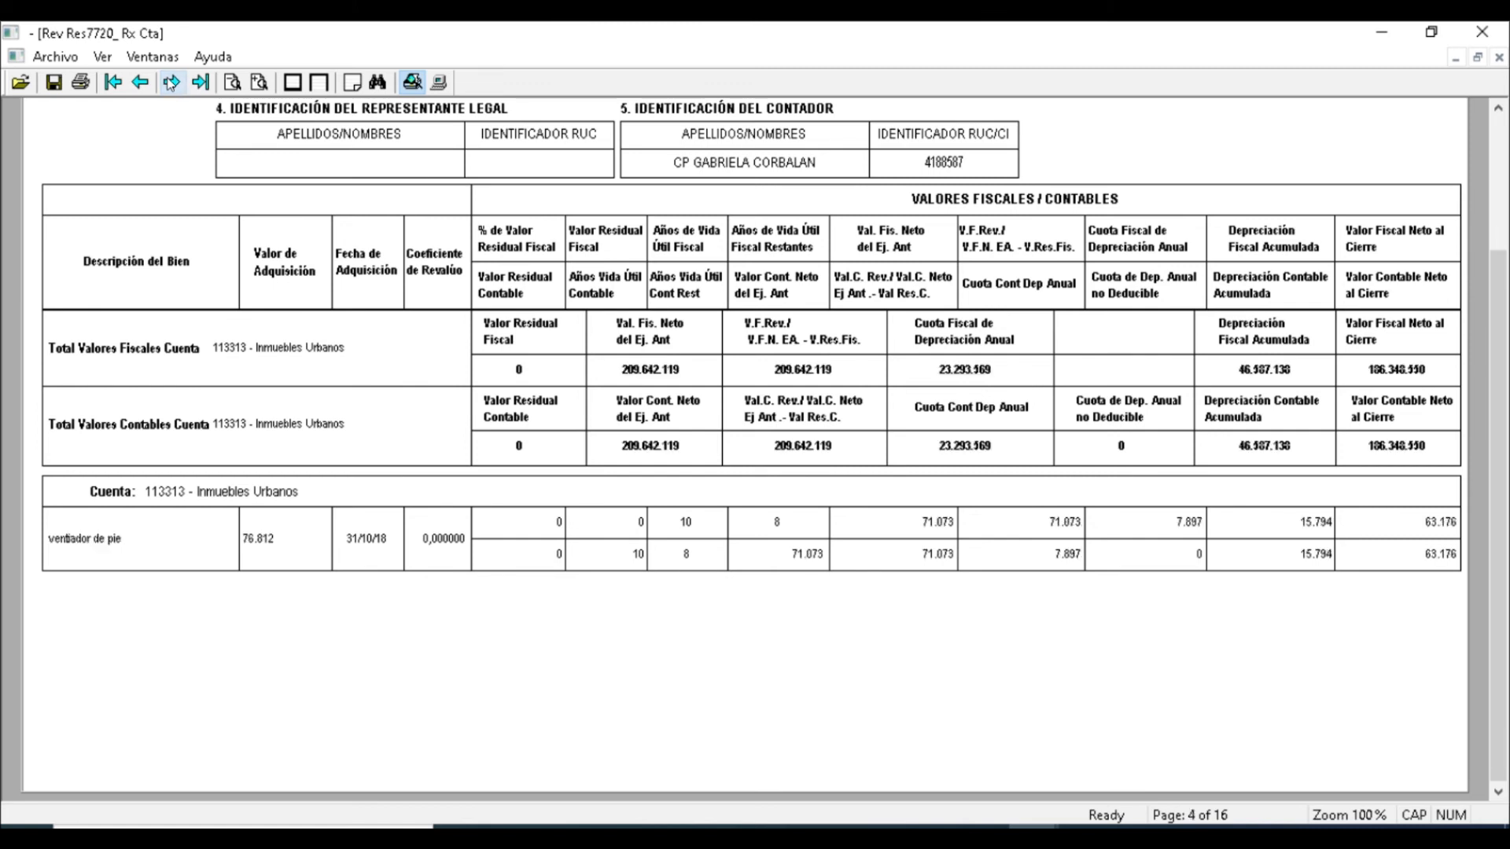
{"action": "left_click", "coordinate": [171, 82]}
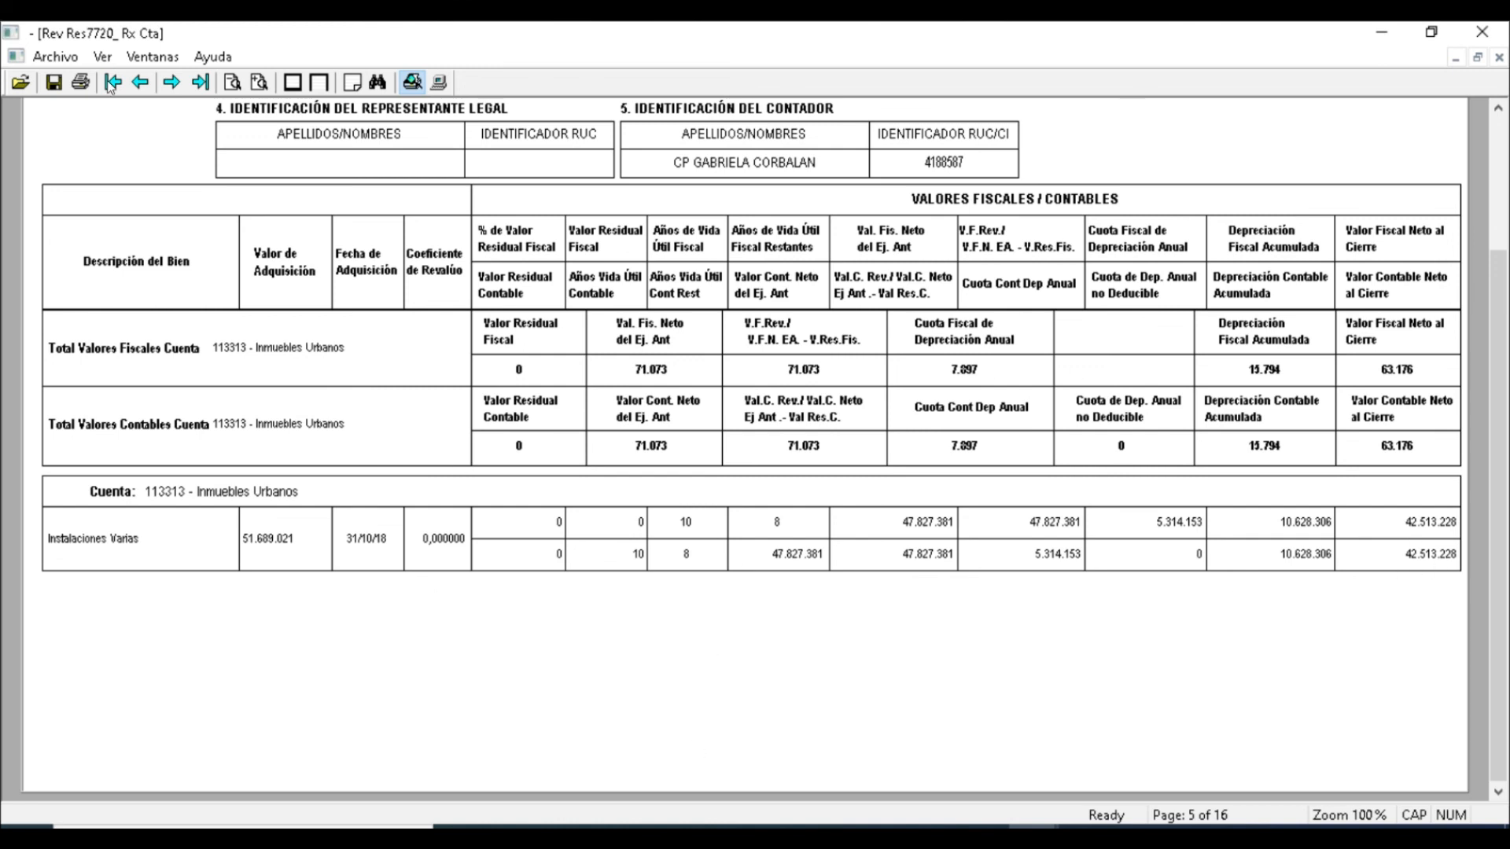
{"action": "left_click", "coordinate": [173, 85]}
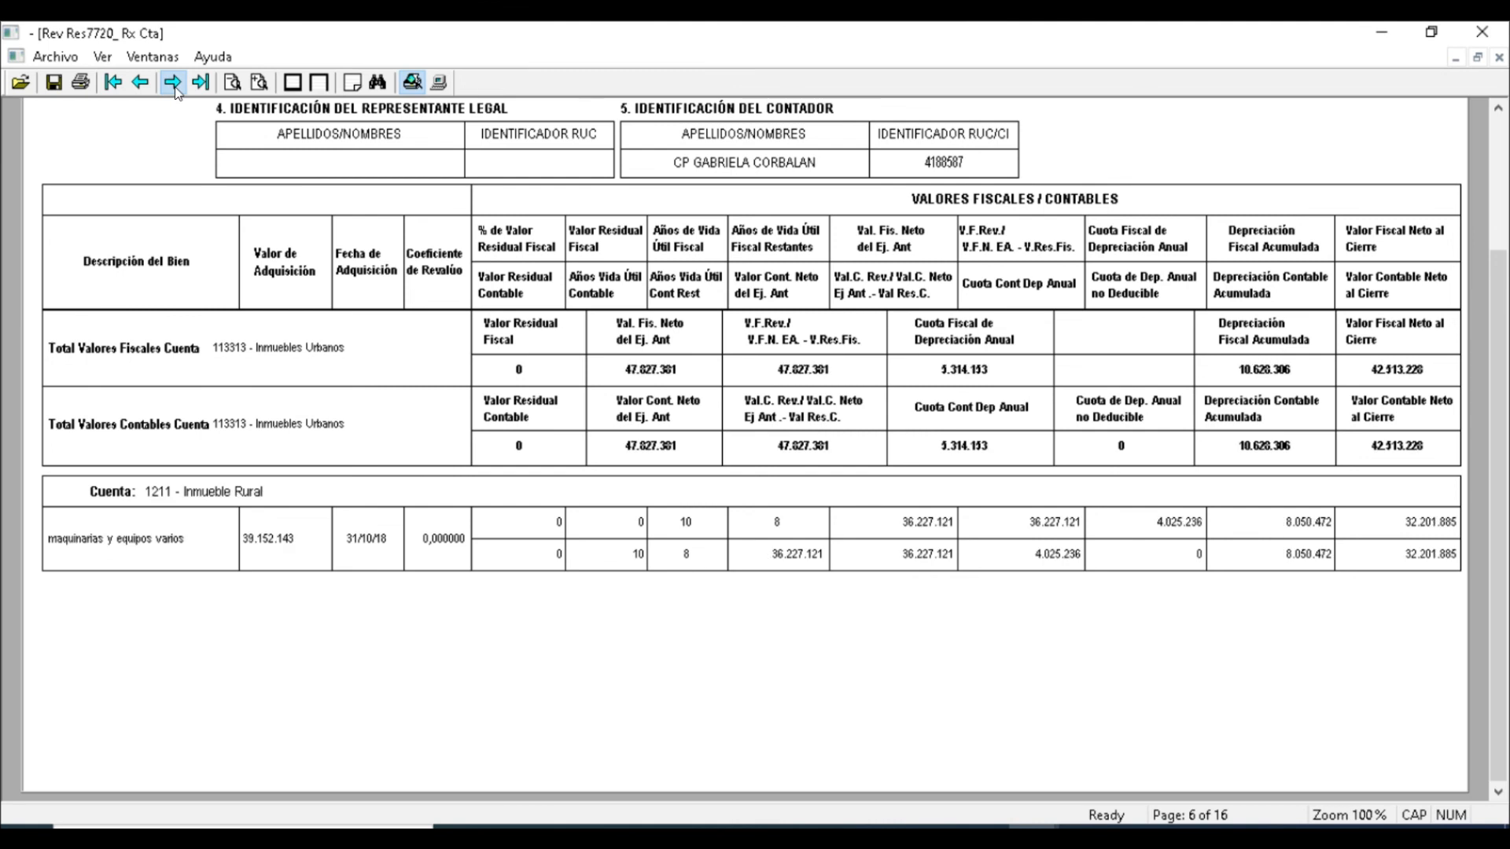
{"action": "left_click", "coordinate": [174, 87]}
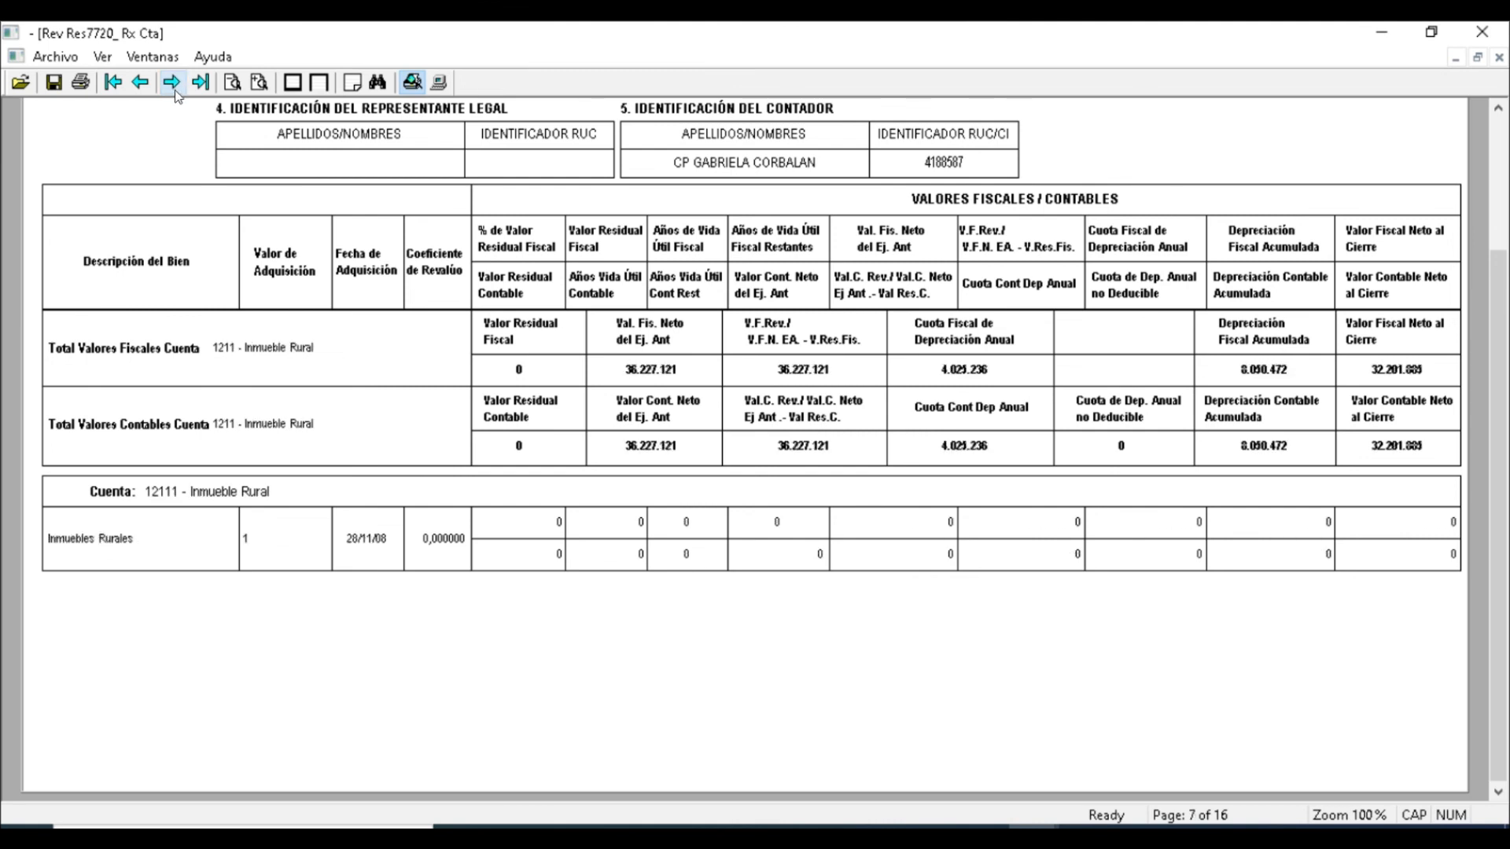
{"action": "left_click", "coordinate": [173, 85]}
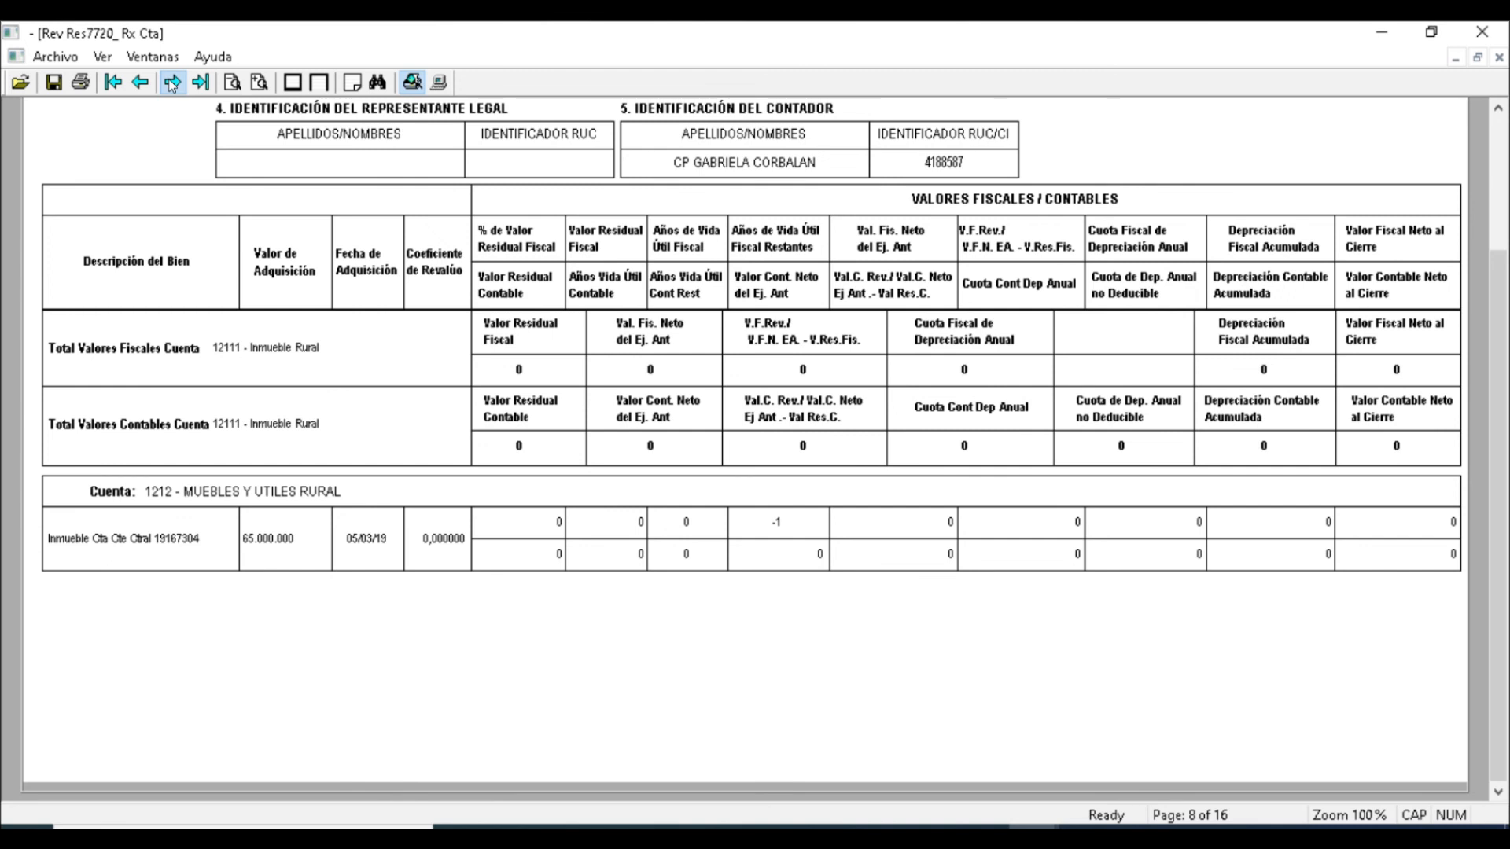